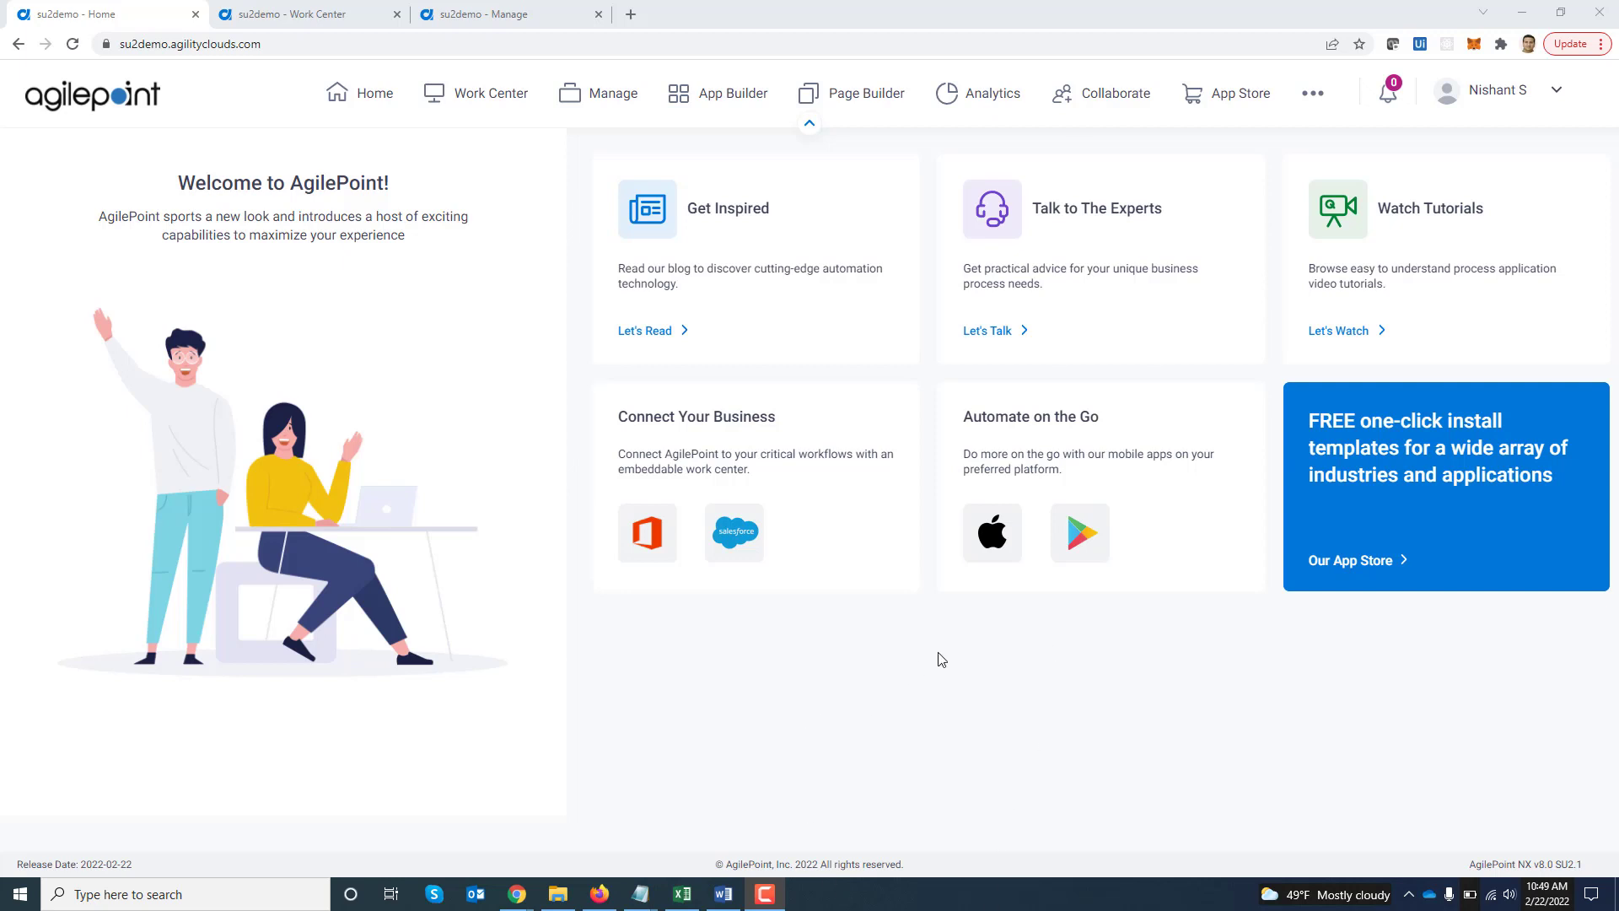
Open the Custom Actions Settings within the Work Center section of the portal settings
left_click(1313, 92)
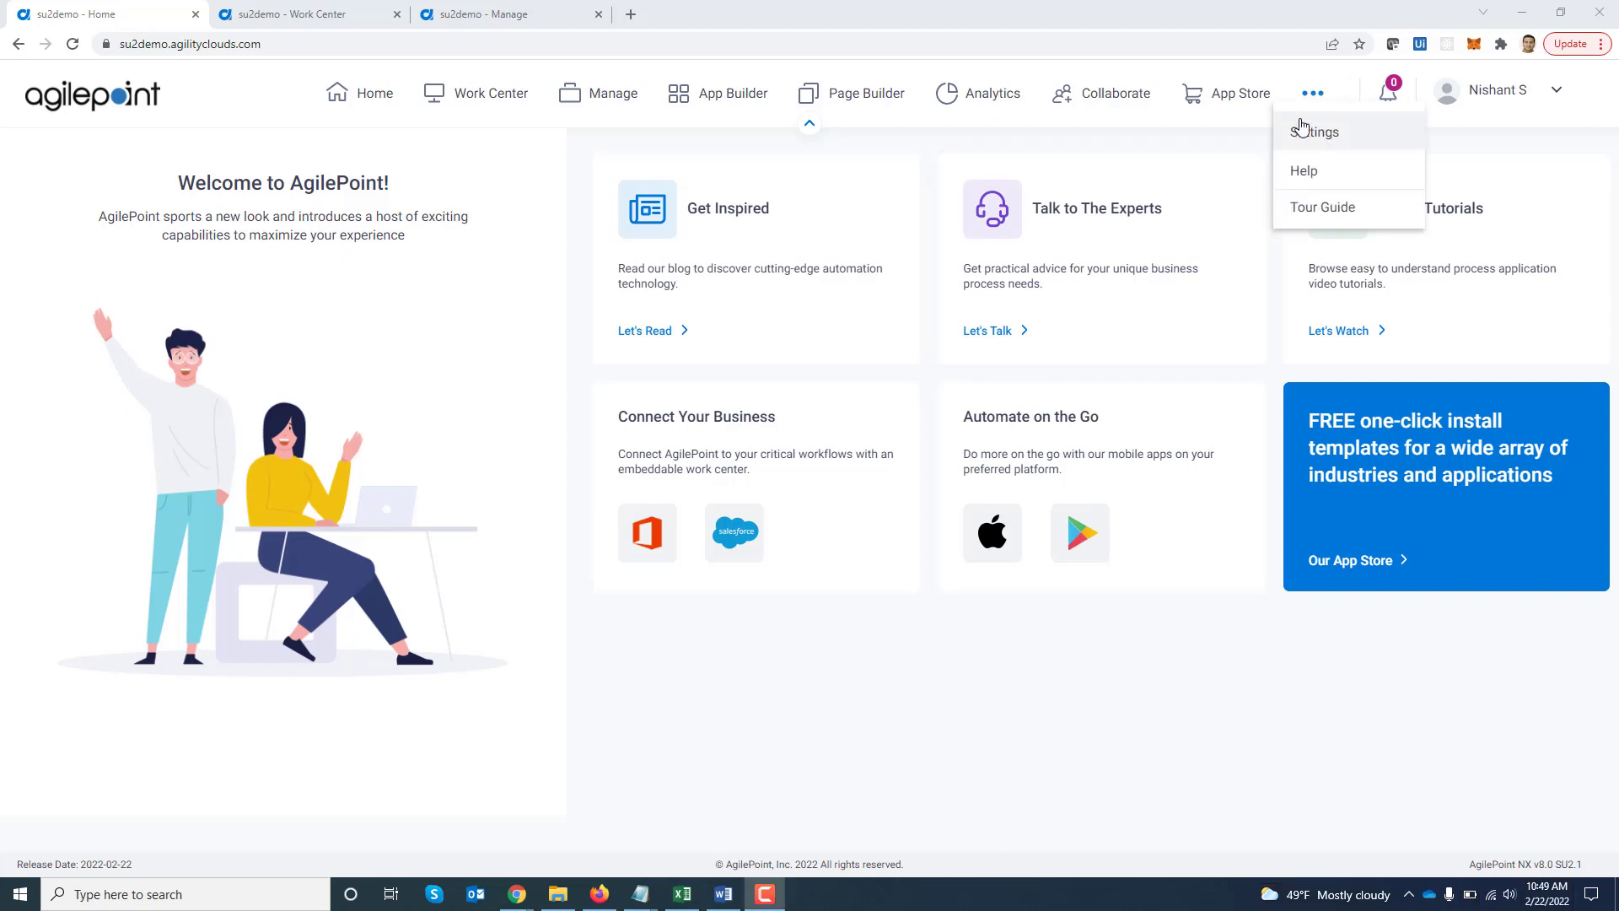
left_click(1325, 136)
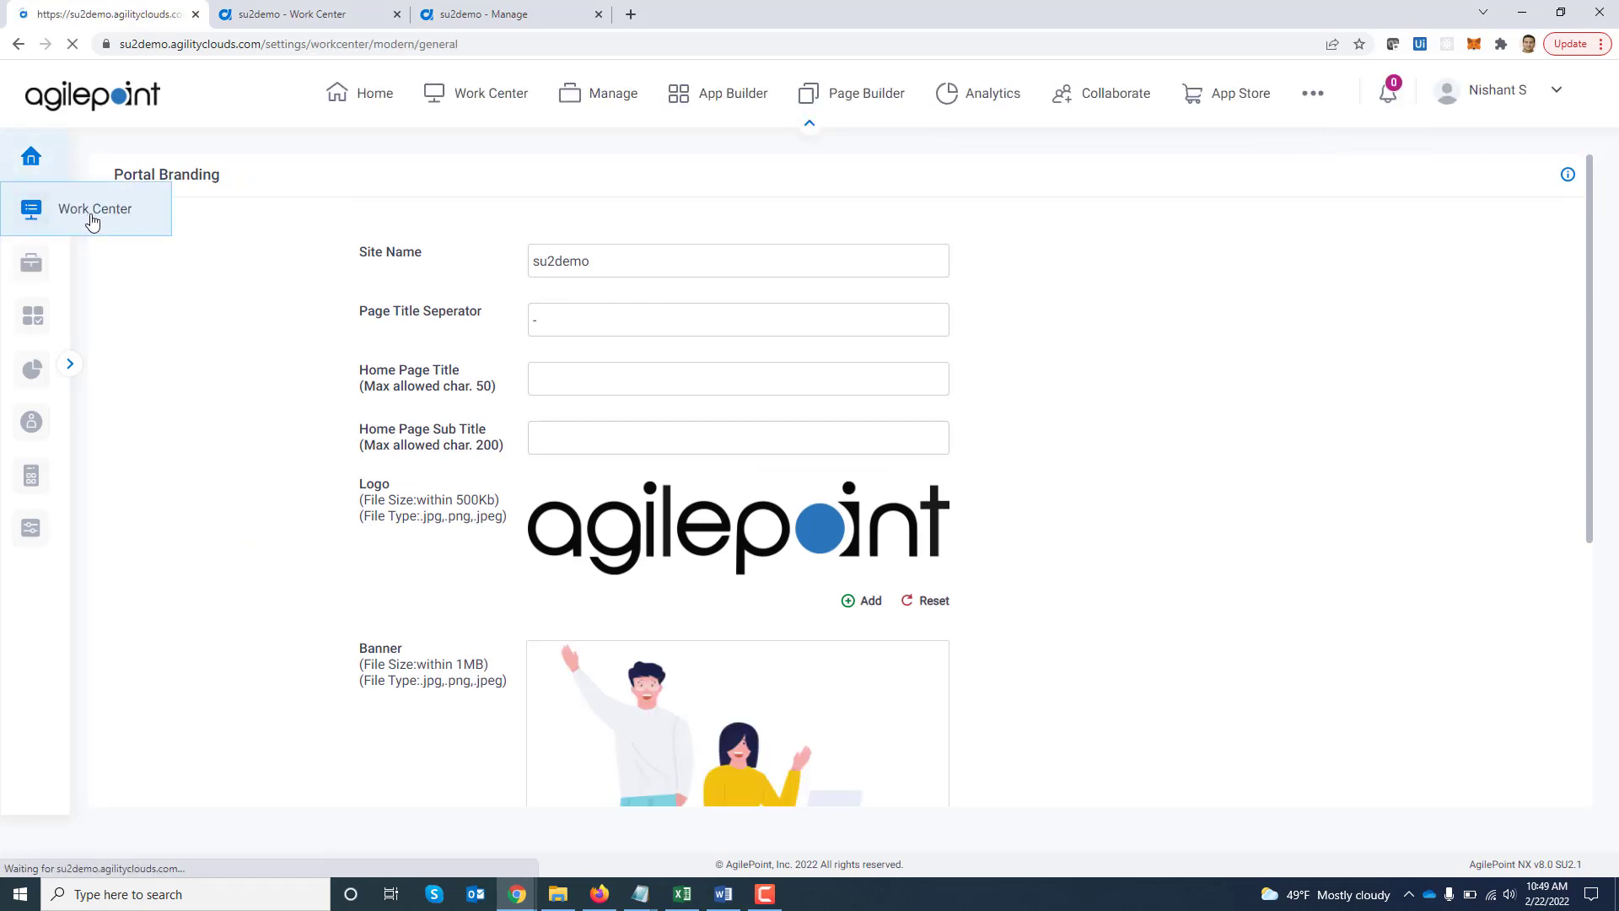
left_click(89, 221)
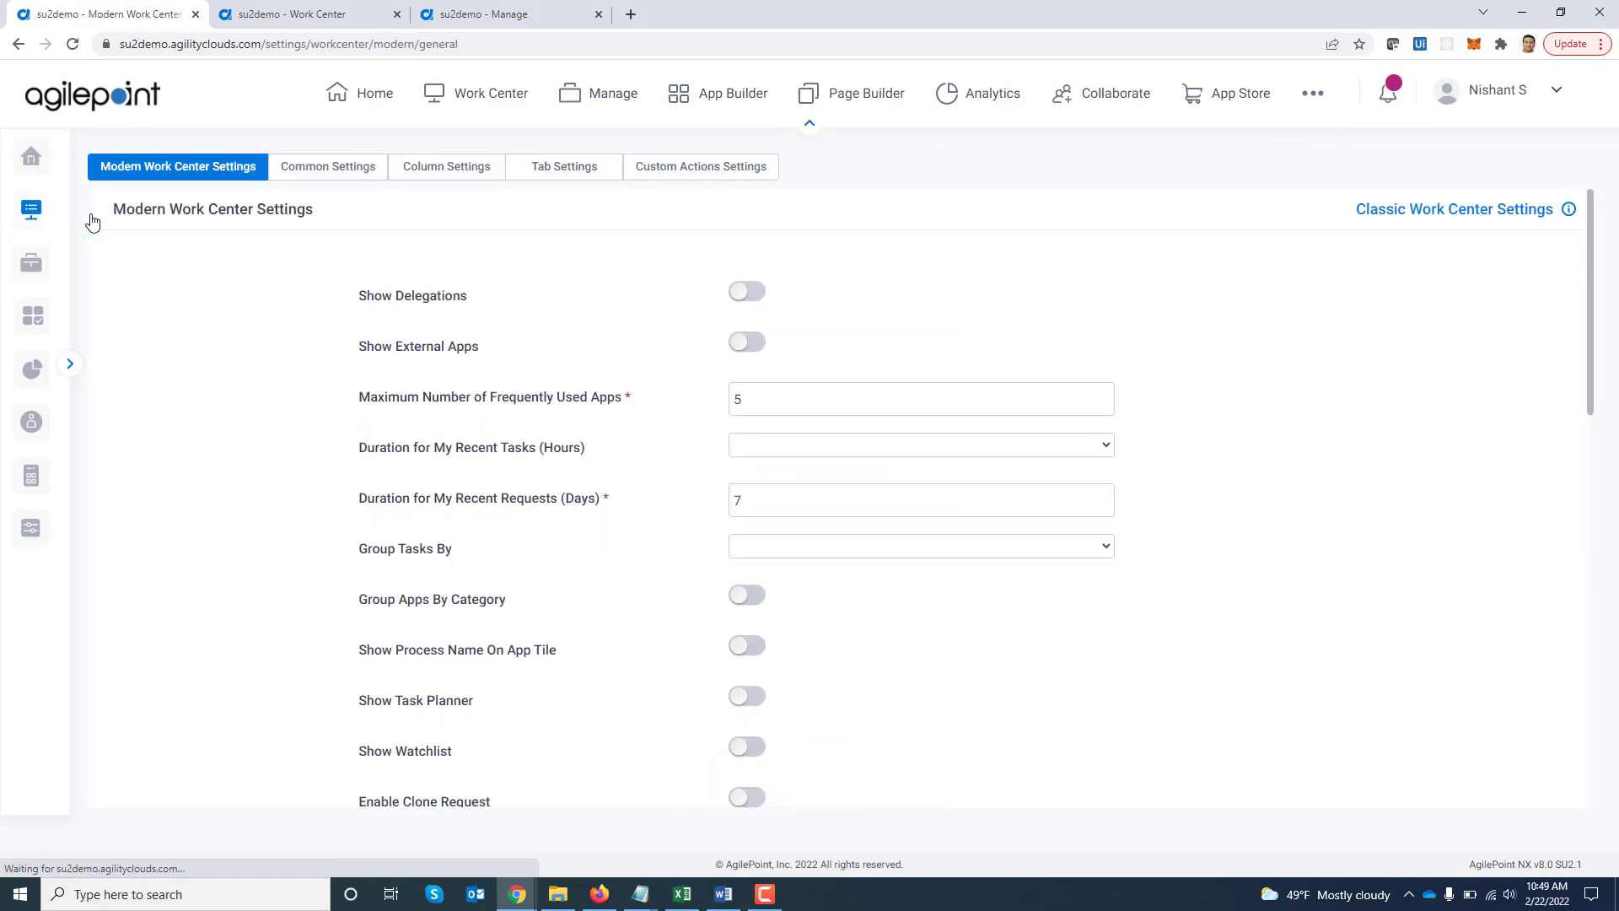
left_click(690, 177)
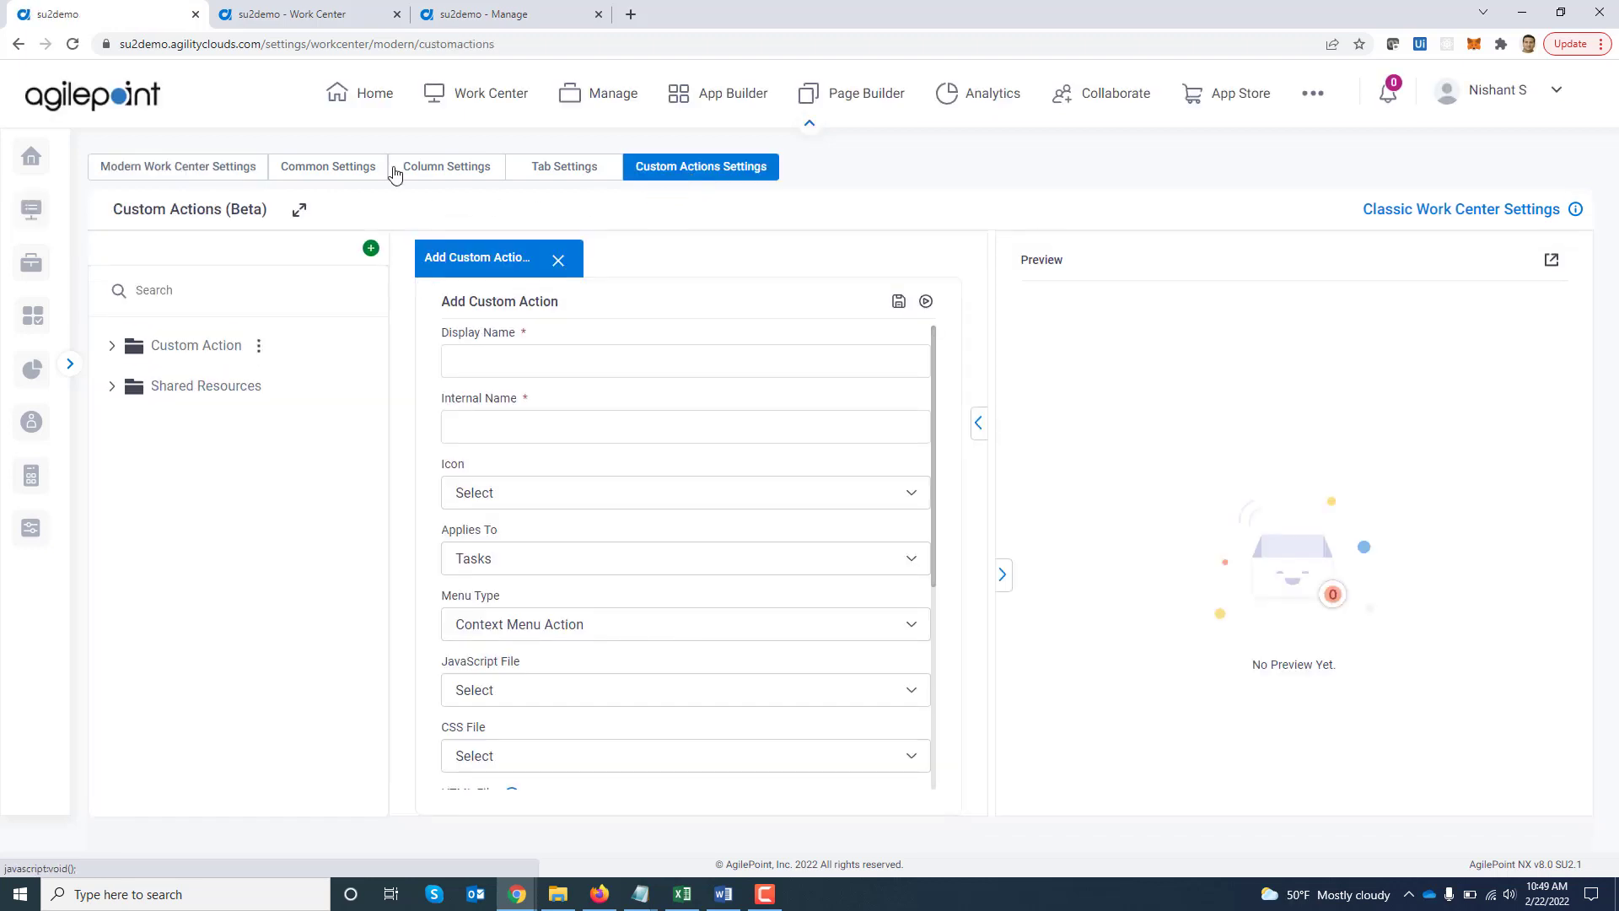
Switch to the Work Center task list and inspect the context actions of the first overdue Manager Review task
left_click(282, 14)
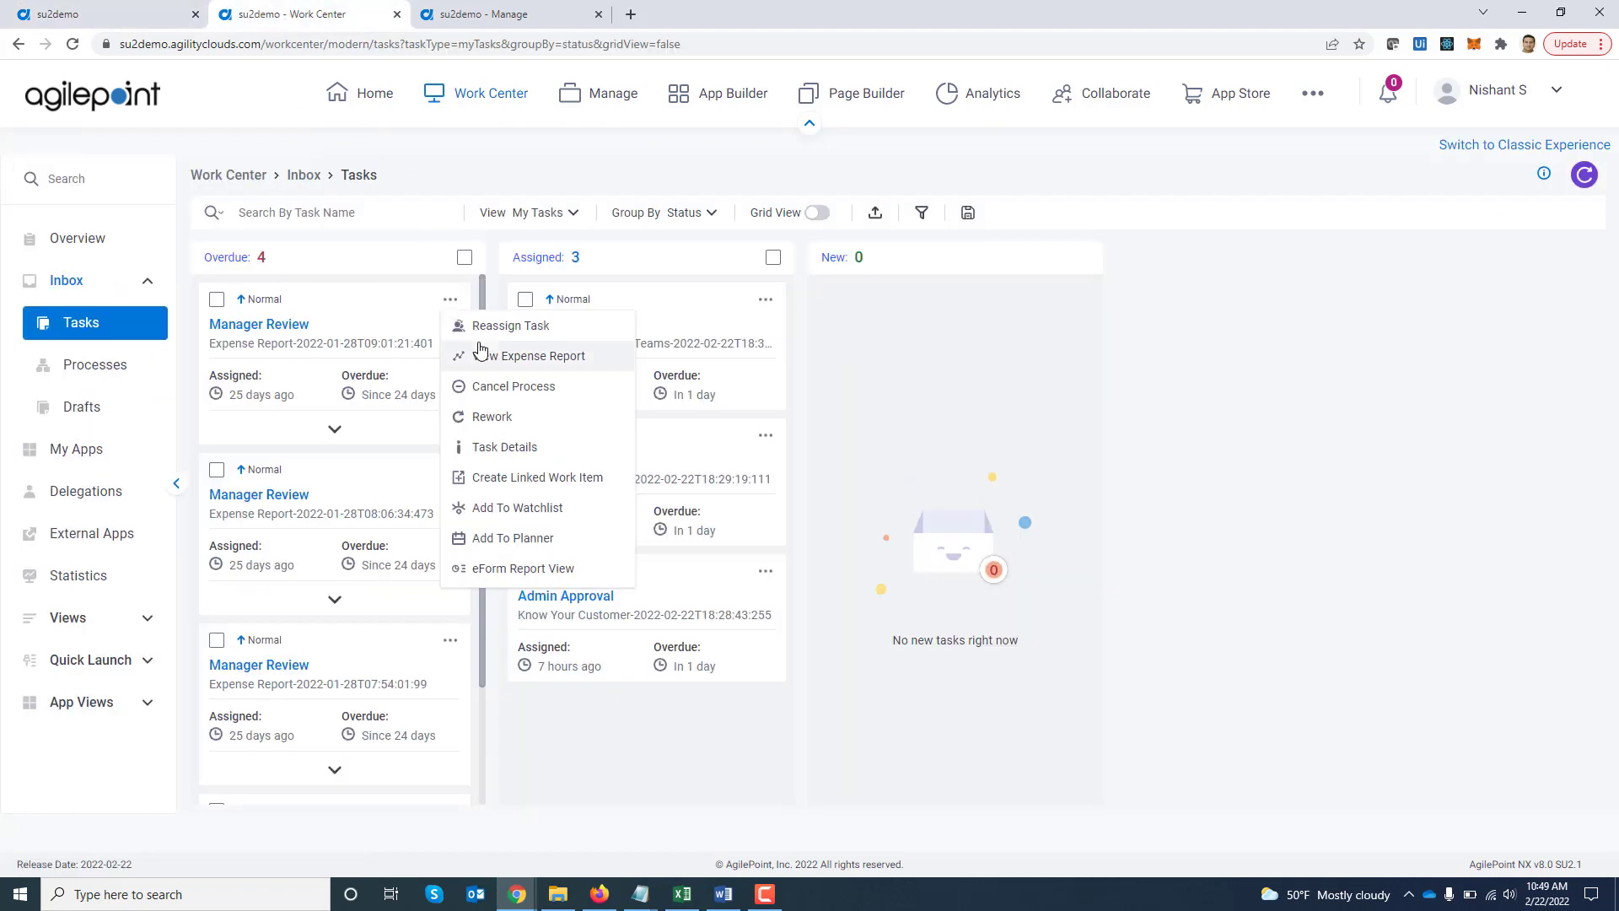
left_click(1227, 416)
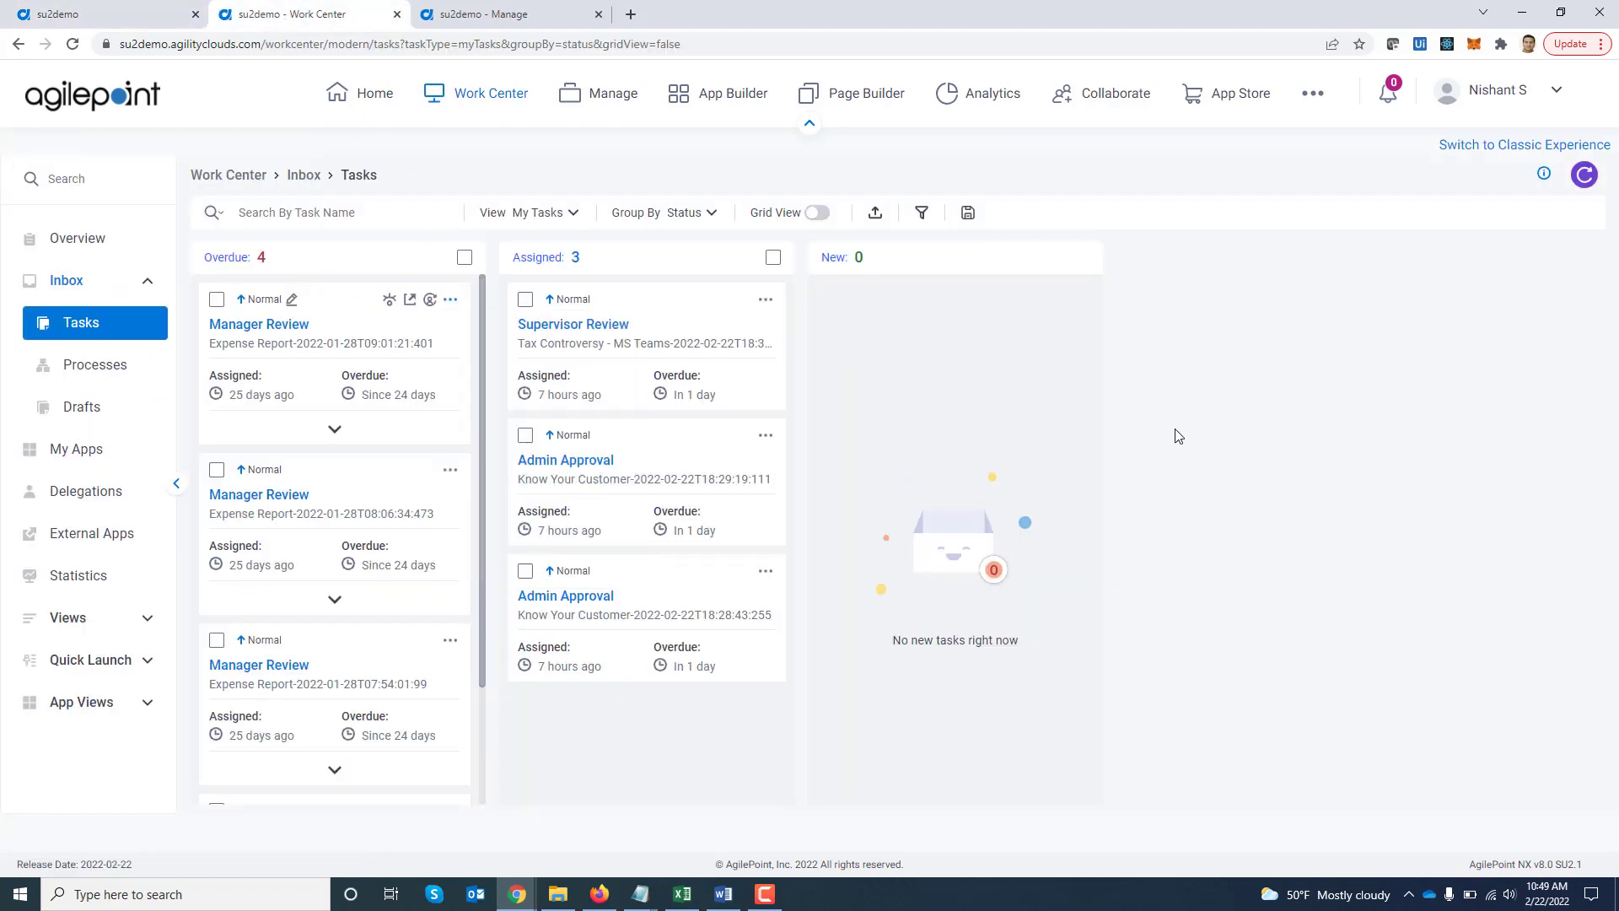
left_click(449, 302)
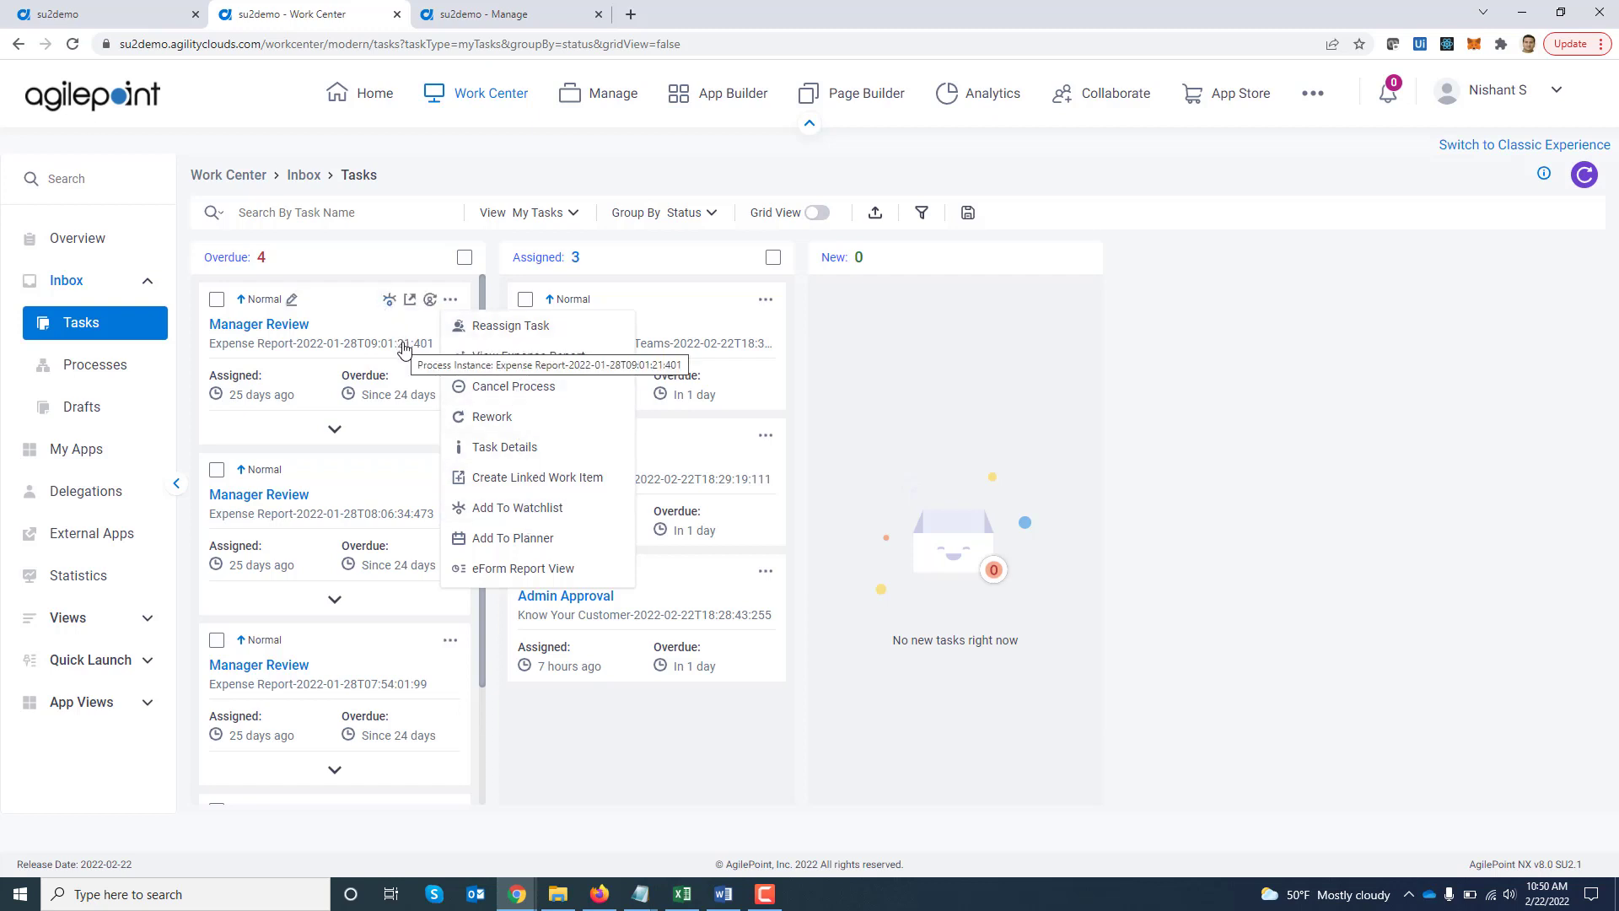
Select the first two overdue Manager Review tasks to view their bulk actions, and clear both selections
left_click(216, 301)
left_click(217, 471)
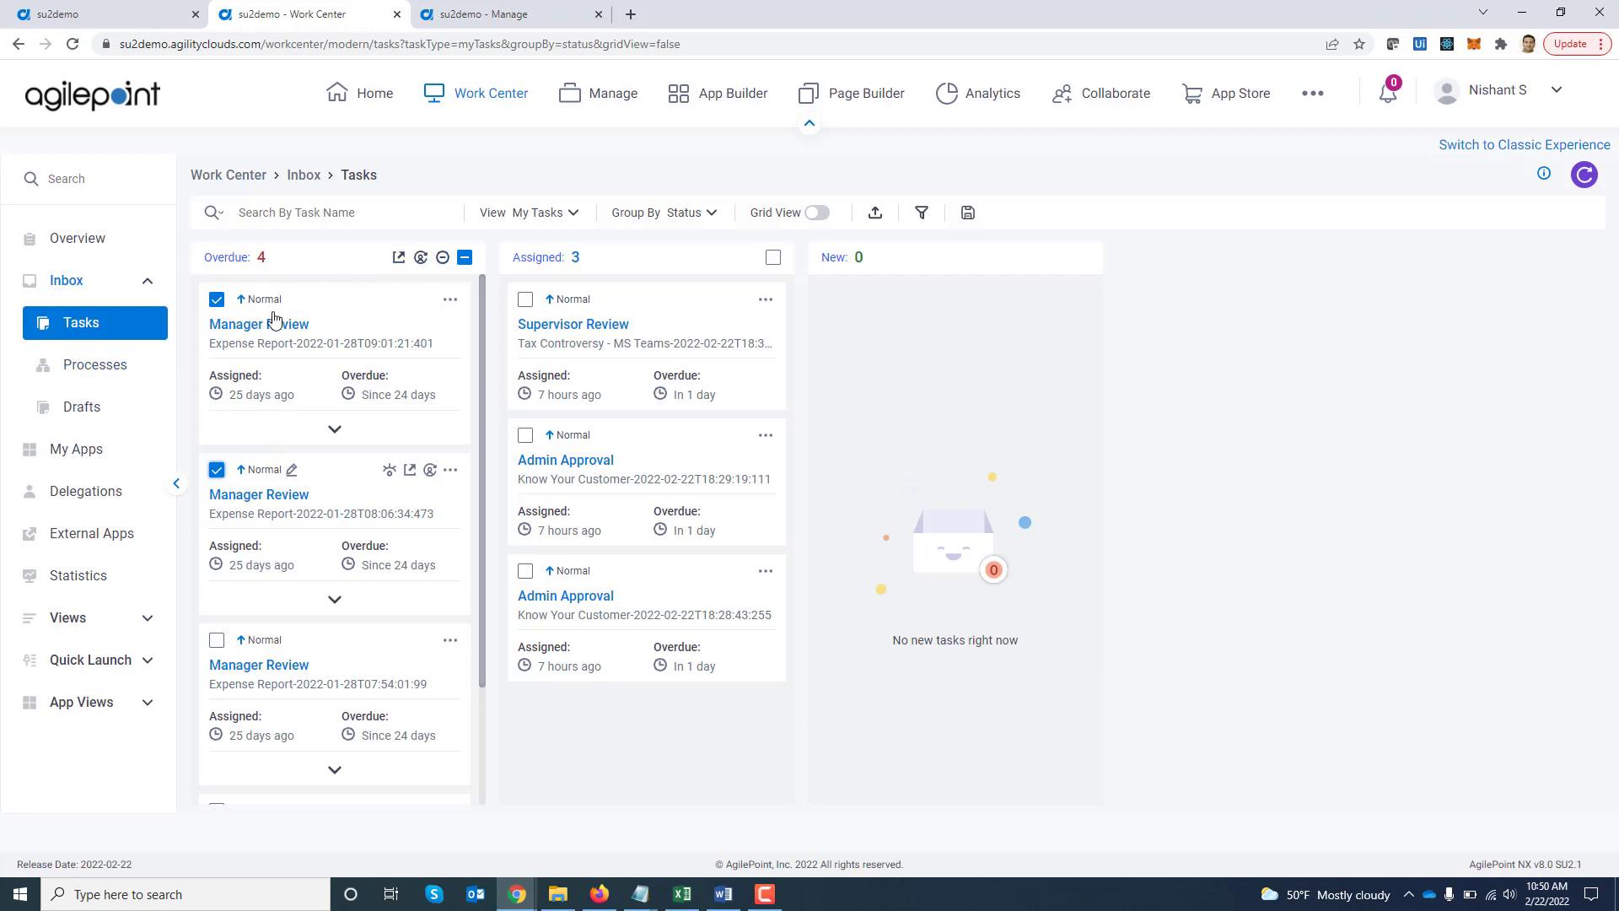
left_click(216, 299)
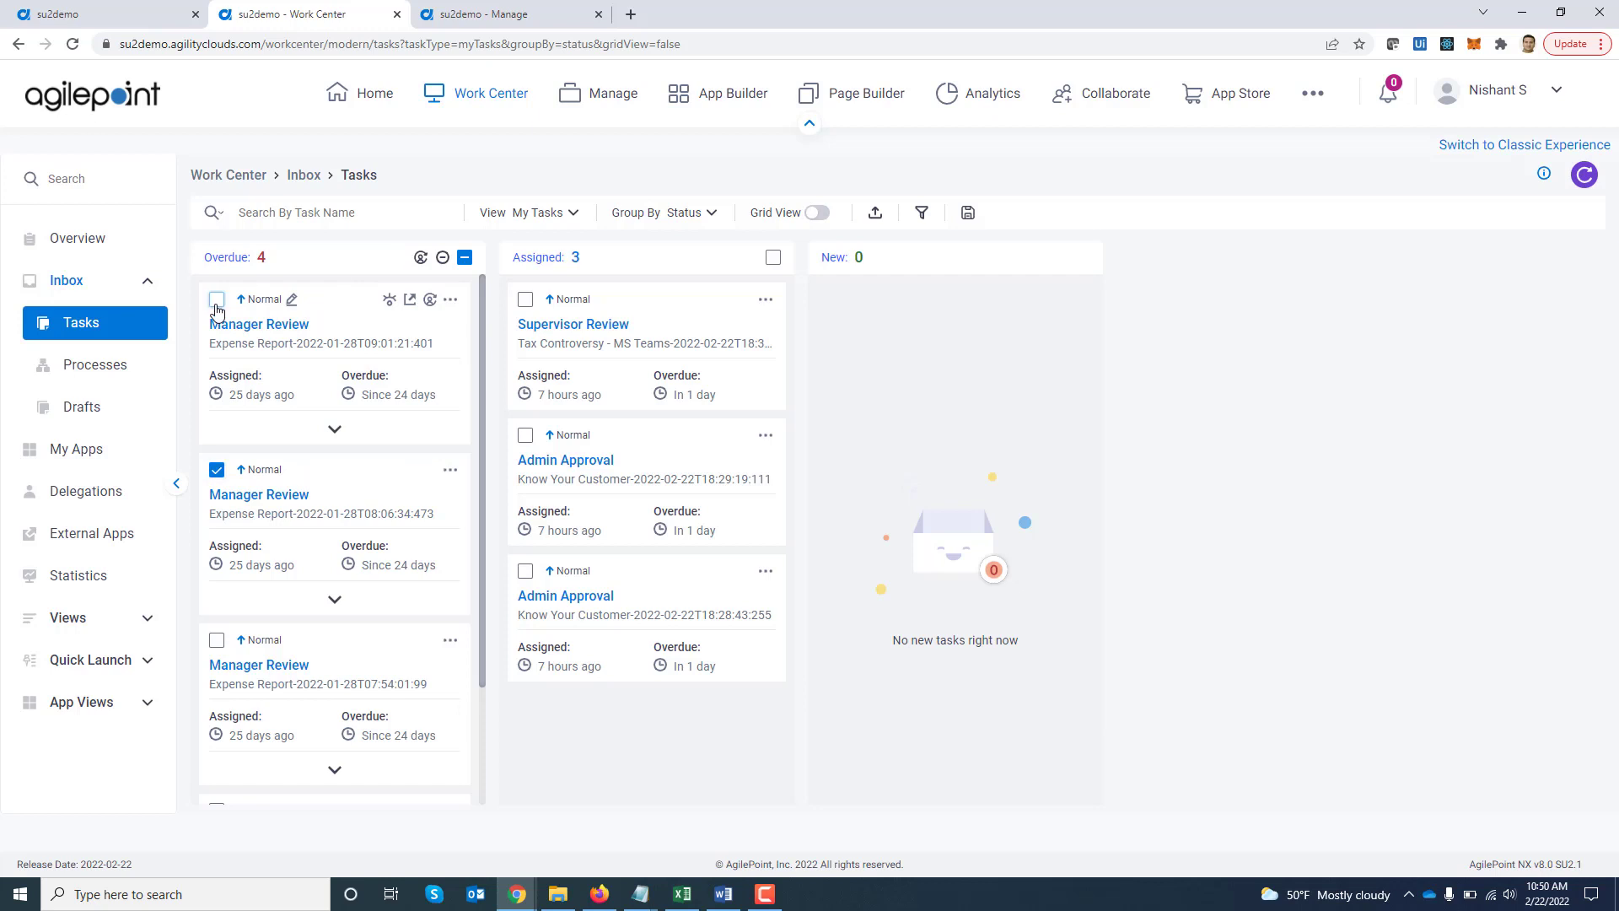
left_click(216, 469)
Return to the custom actions settings, expand Shared Resources and check the options for adding HTML, CSS, JavaScript or custom actions
left_click(66, 14)
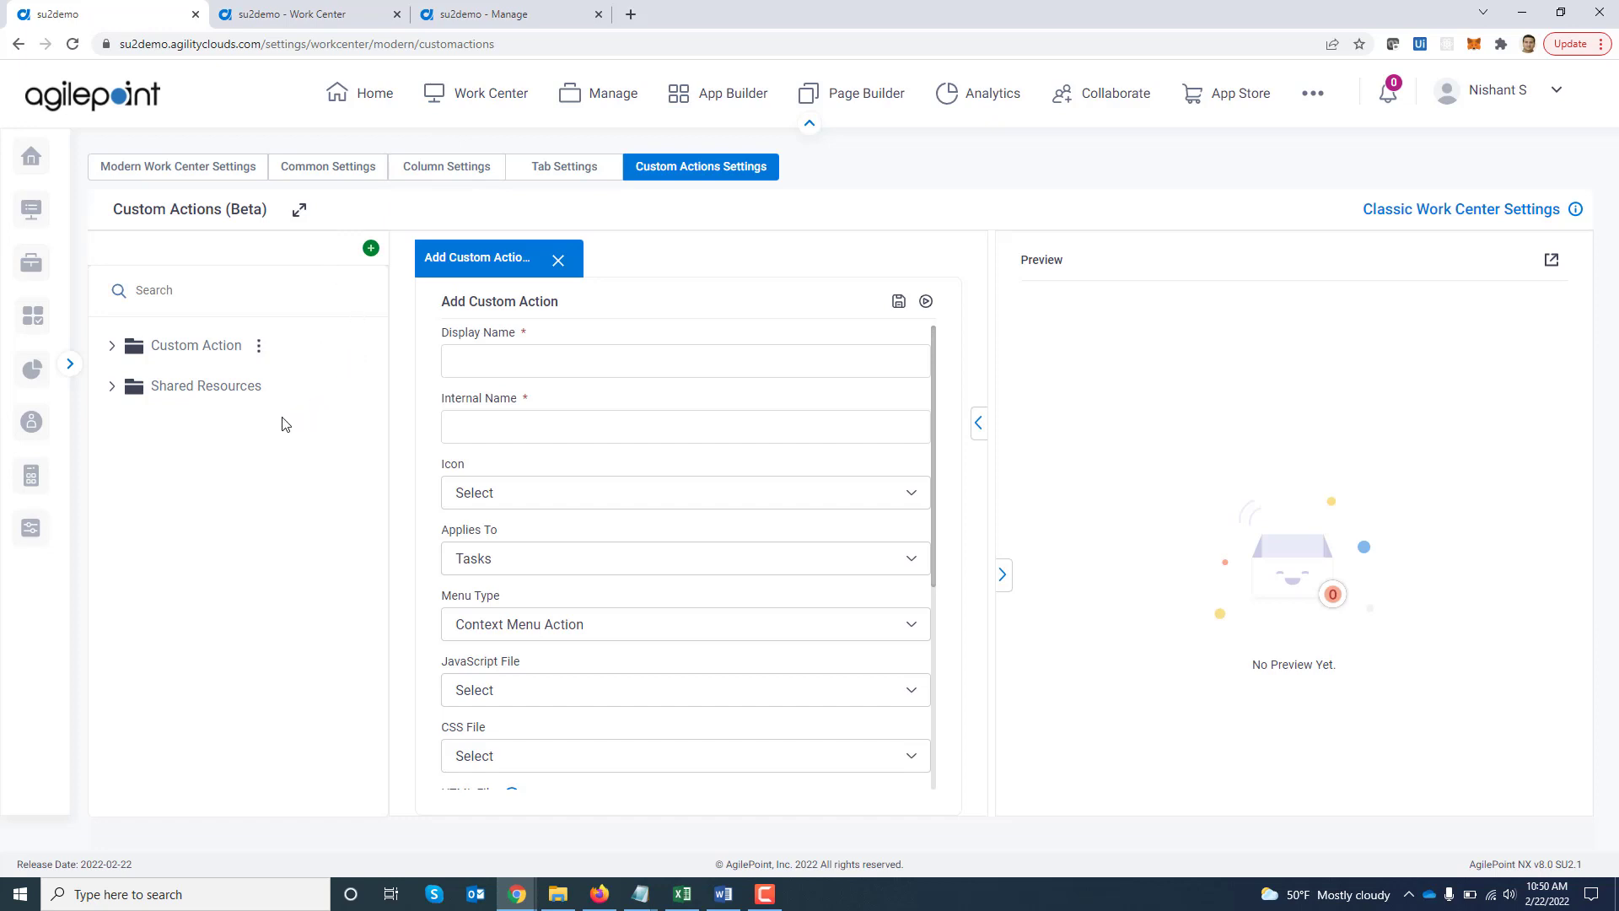
left_click(112, 387)
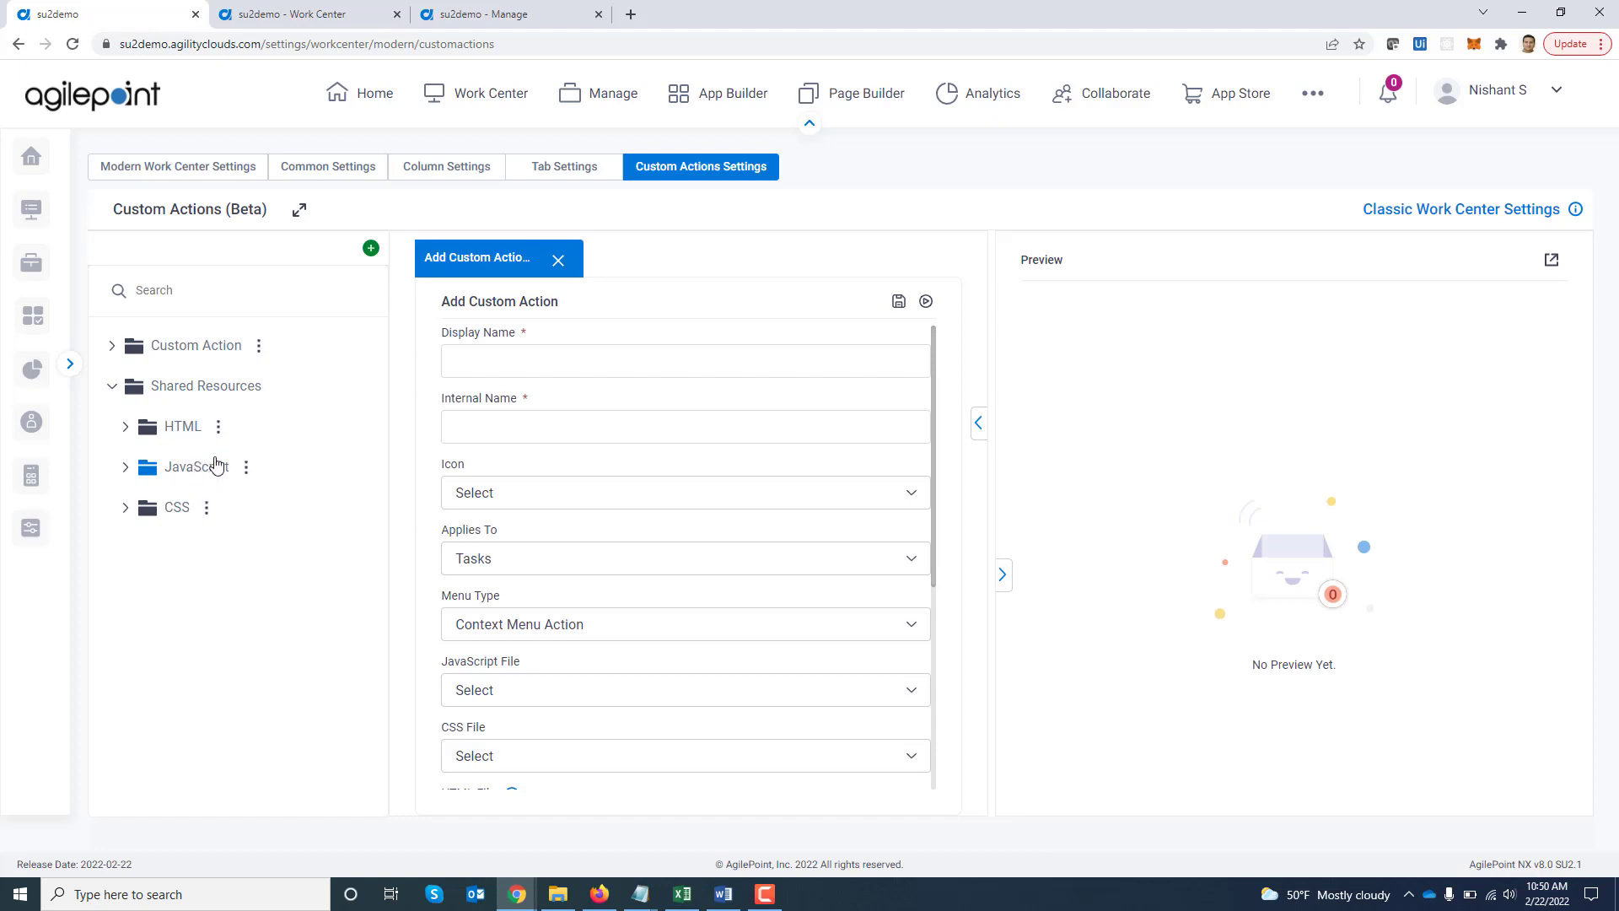
left_click(218, 427)
left_click(337, 268)
left_click(373, 249)
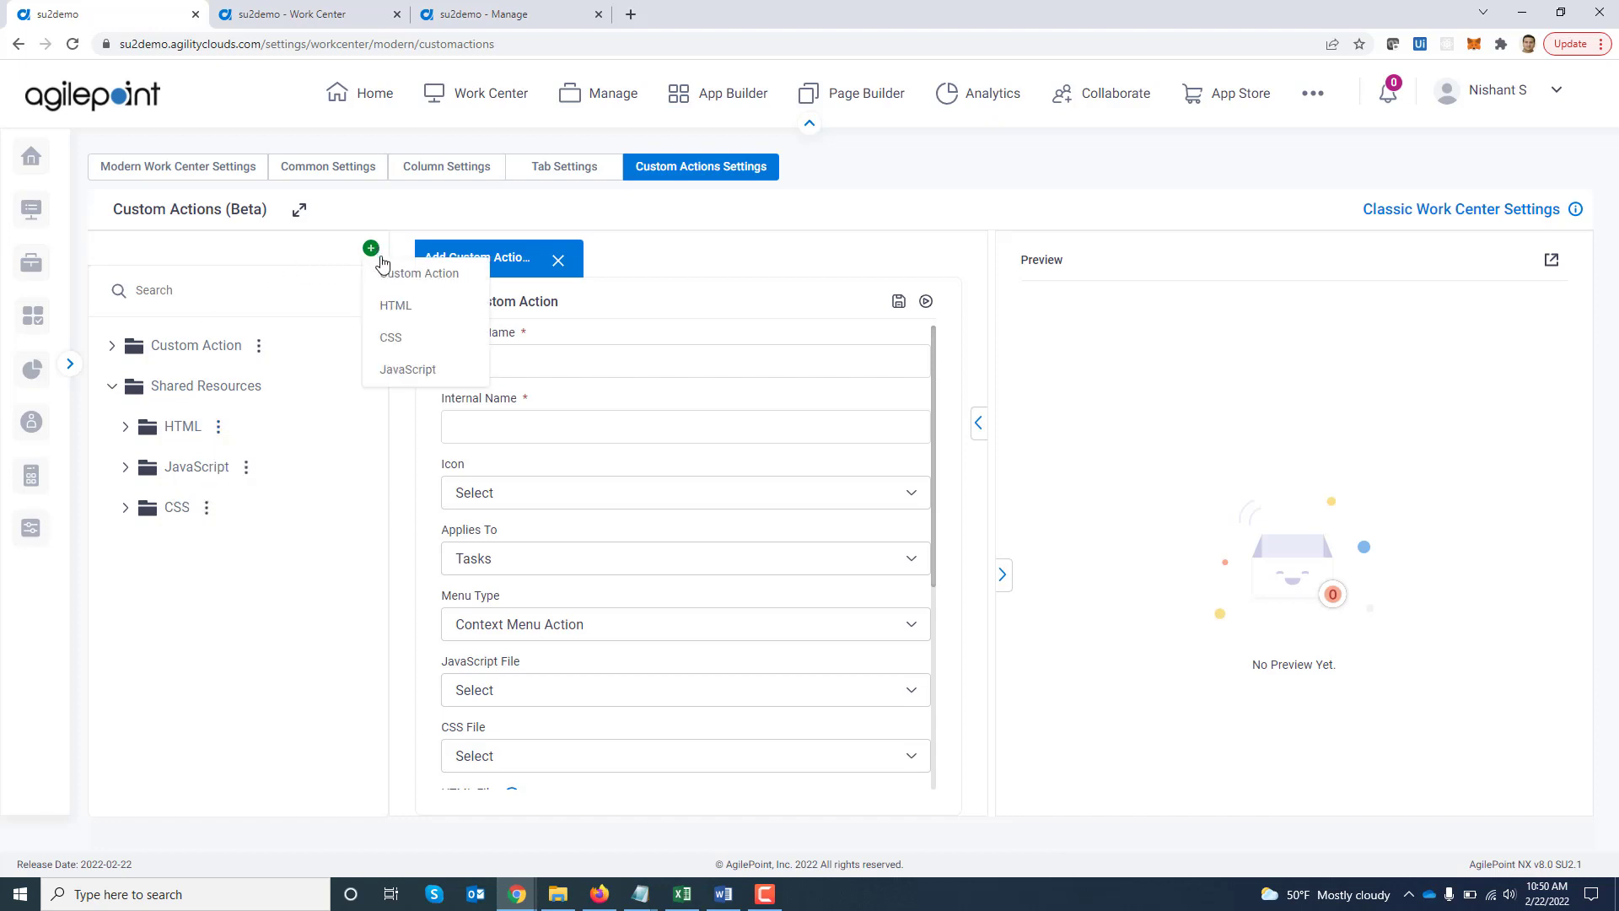
Open the View Expense Report HTML file and view it full screen with the preview collapsed, then restore the preview and normal size
left_click(125, 426)
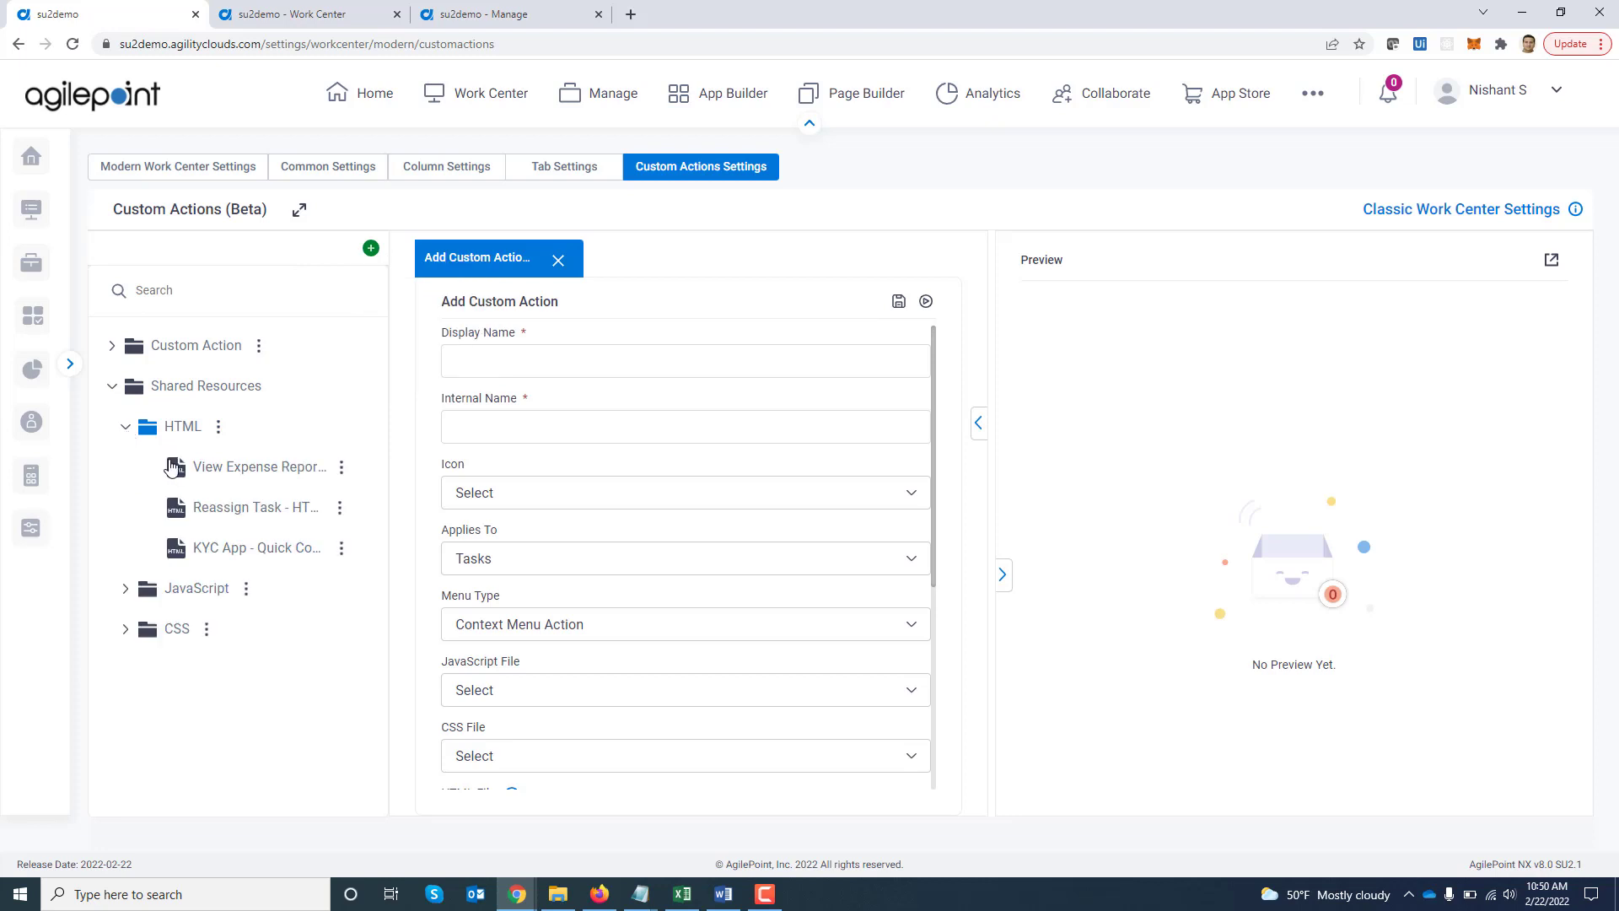
left_click(266, 474)
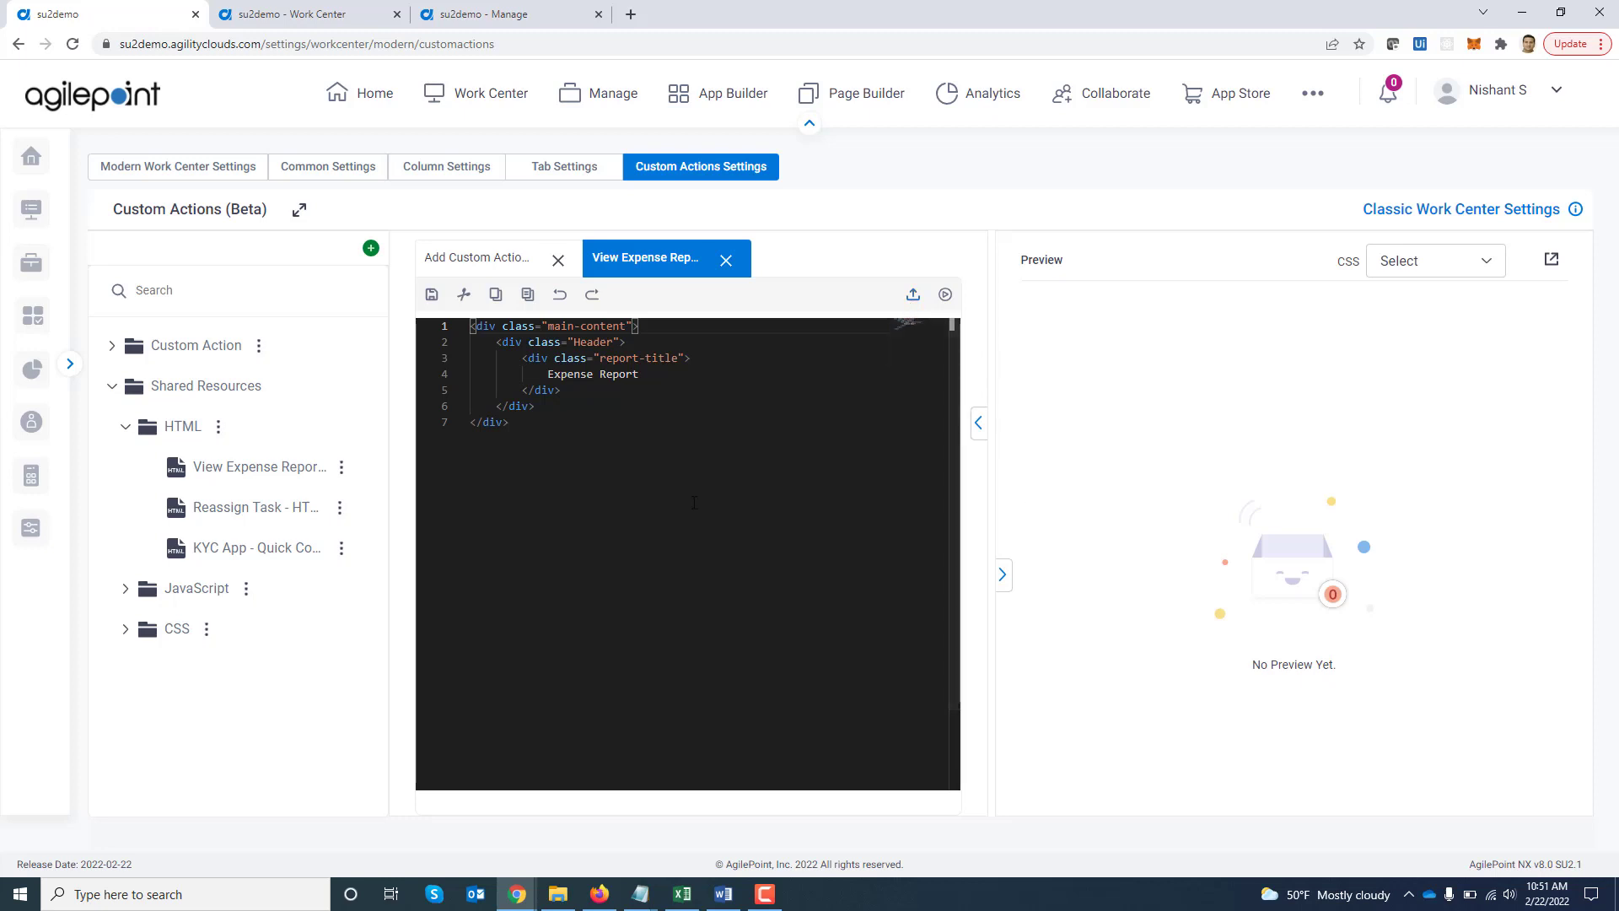
left_click(298, 215)
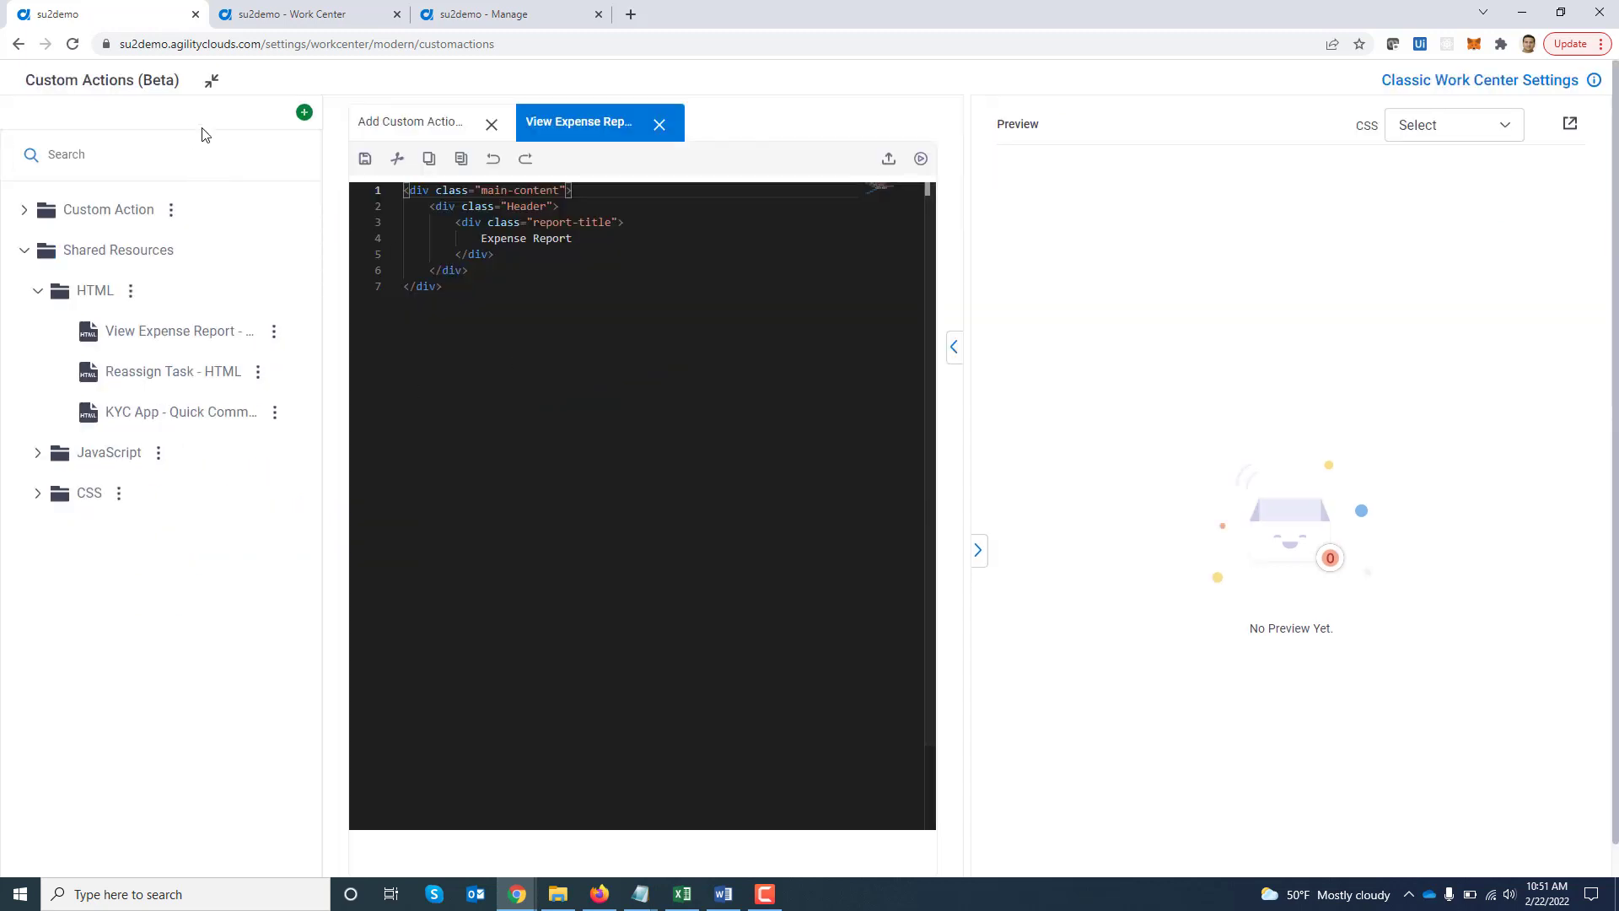
left_click(978, 548)
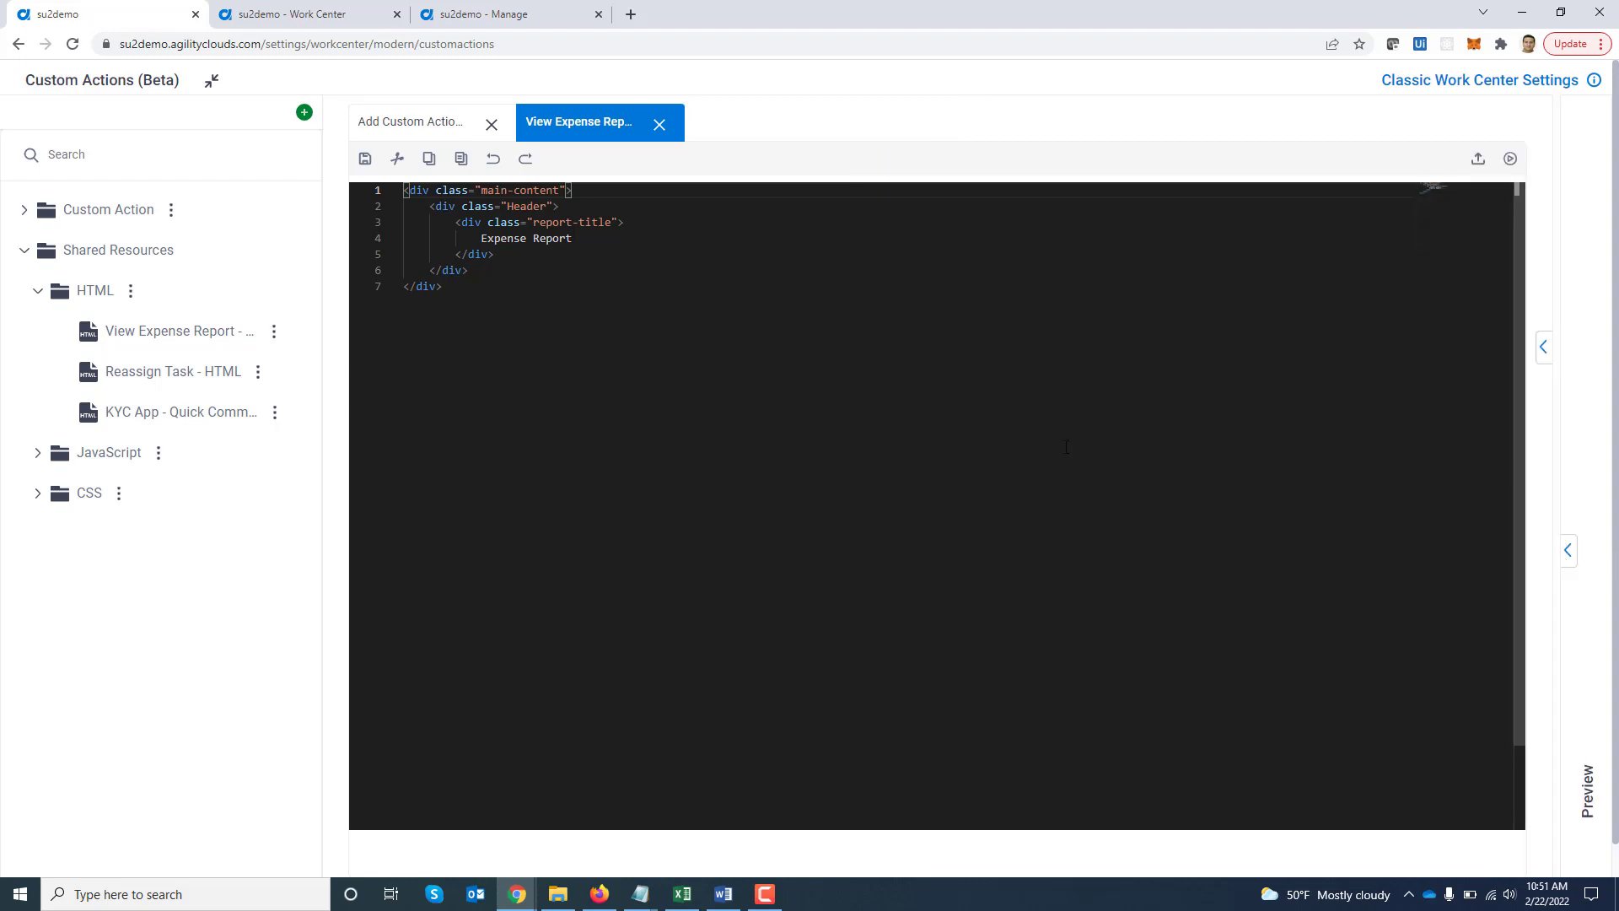
left_click(1543, 346)
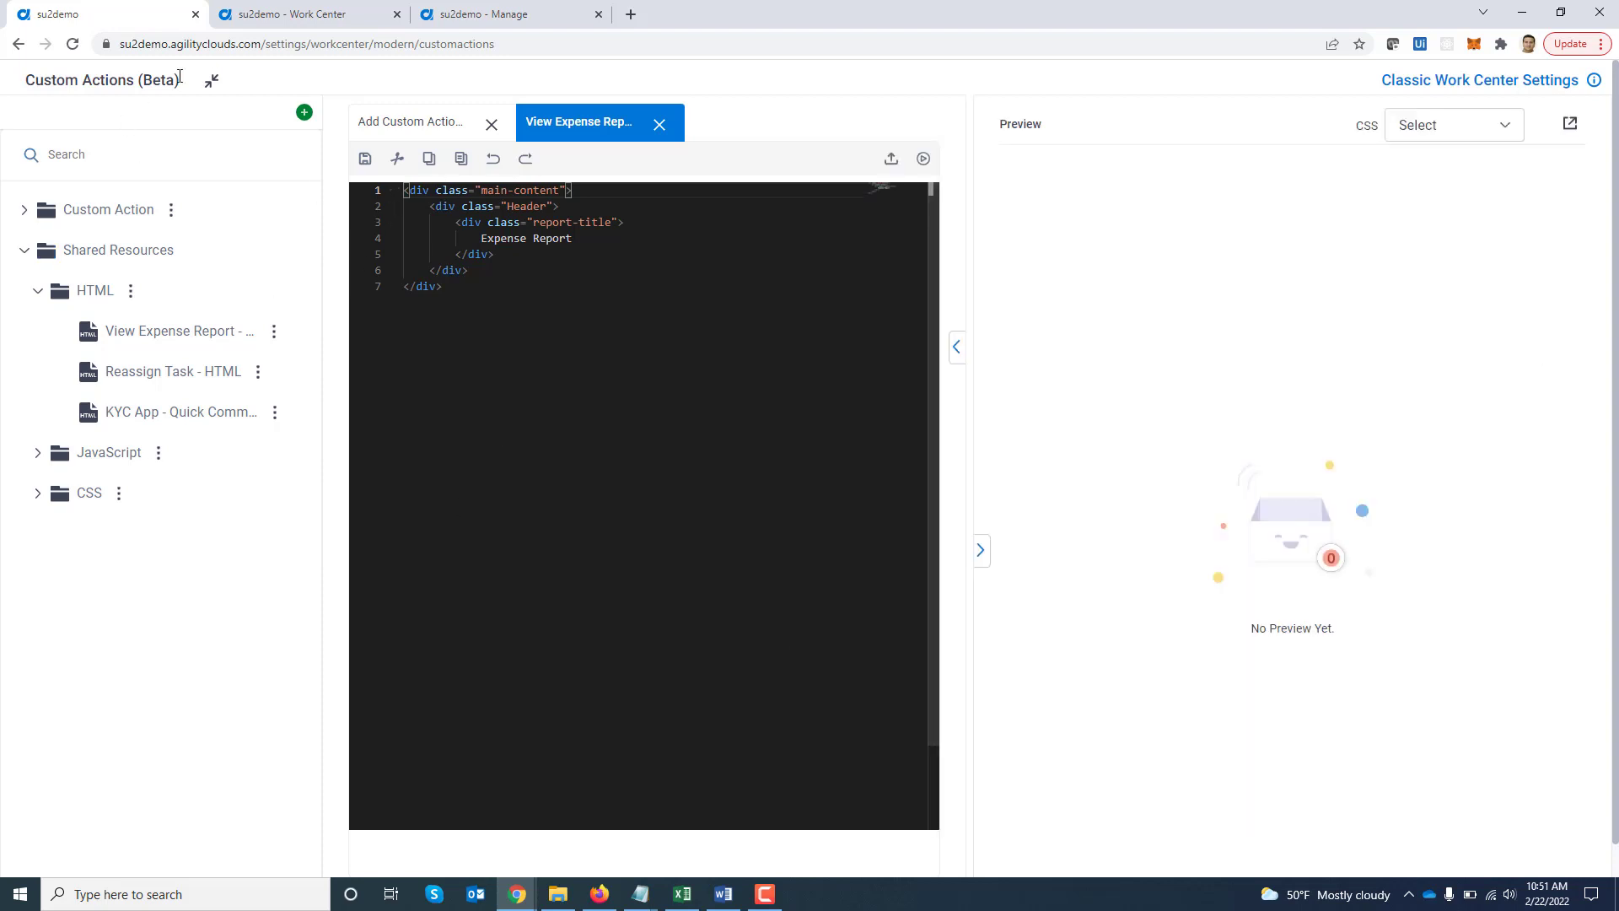
left_click(212, 82)
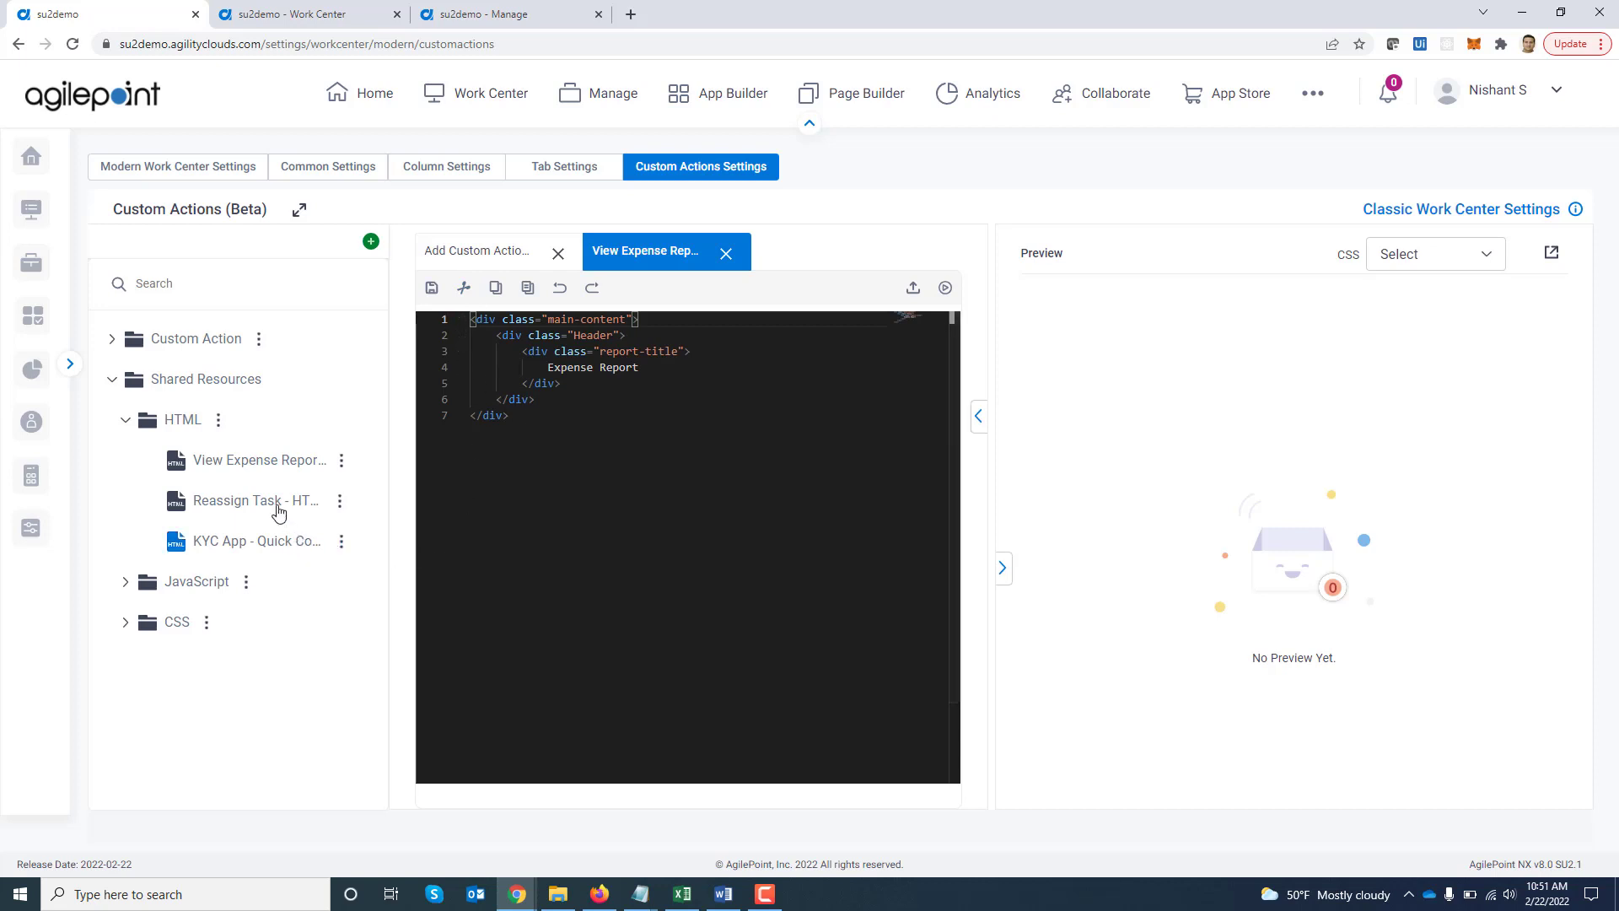
Open the View Expense Report JavaScript and CSS files from Shared Resources to review their code
left_click(134, 582)
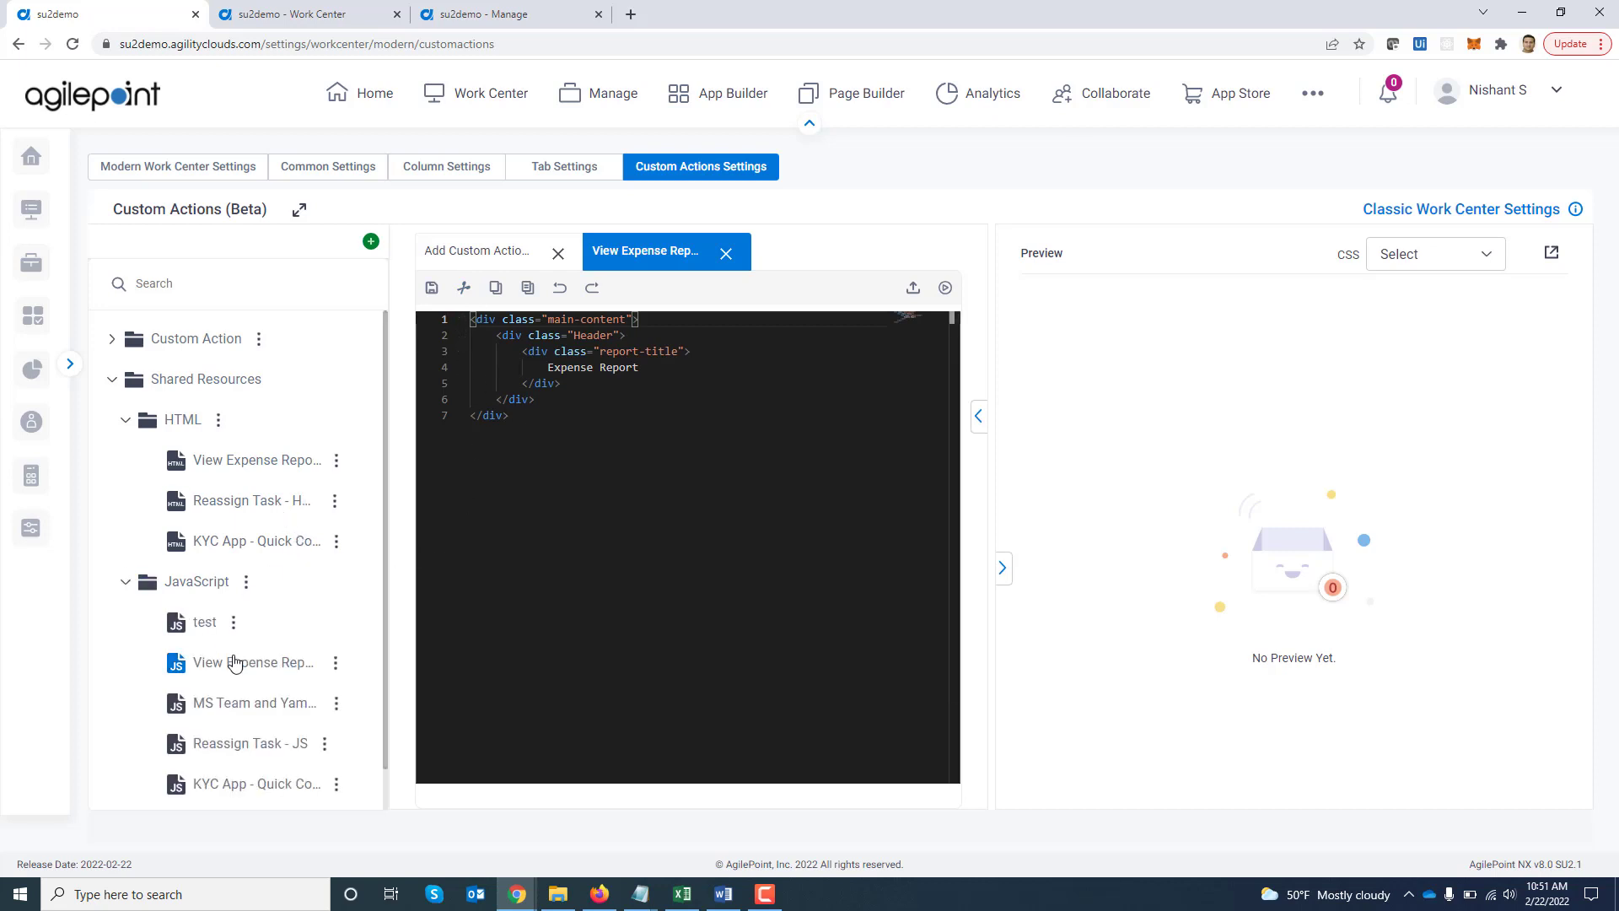
left_click(253, 662)
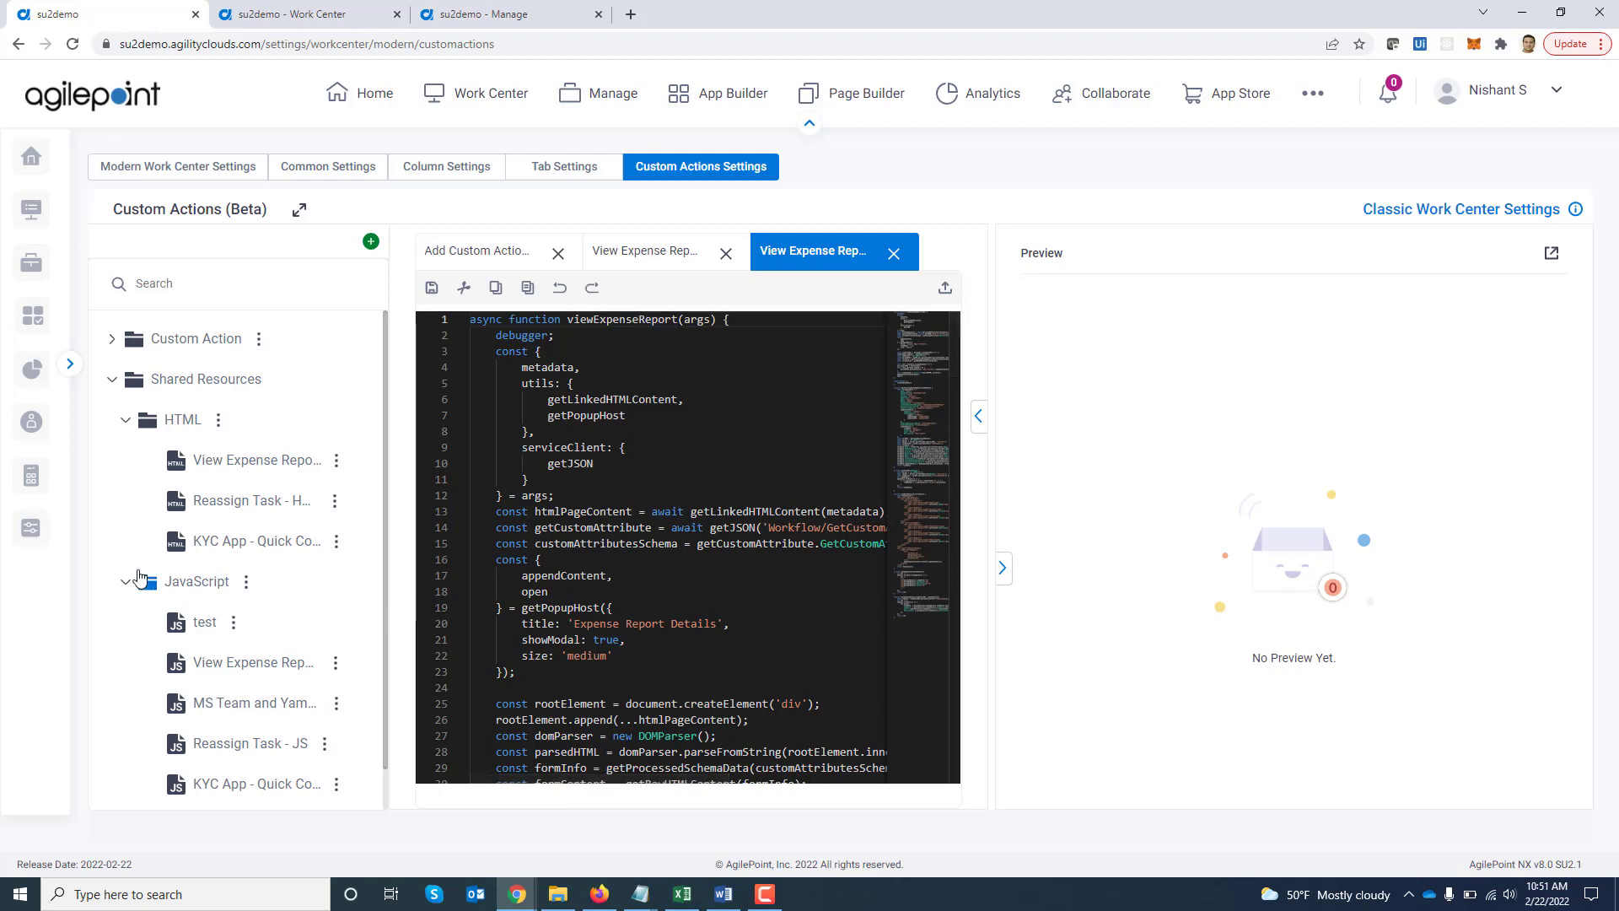
left_click(126, 420)
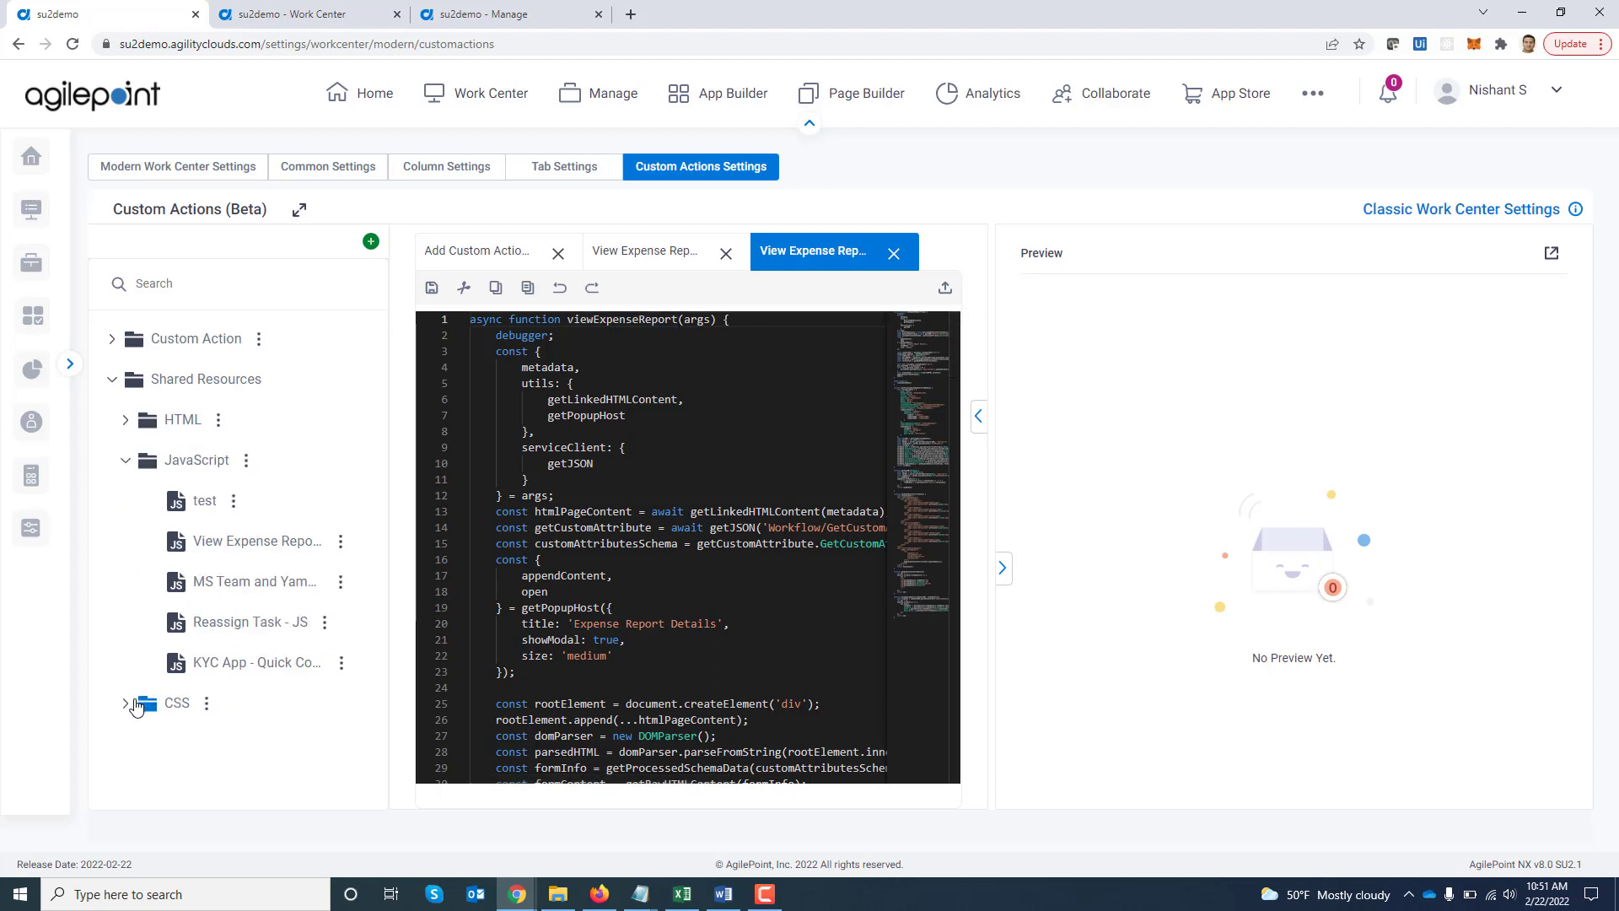
left_click(126, 460)
left_click(125, 501)
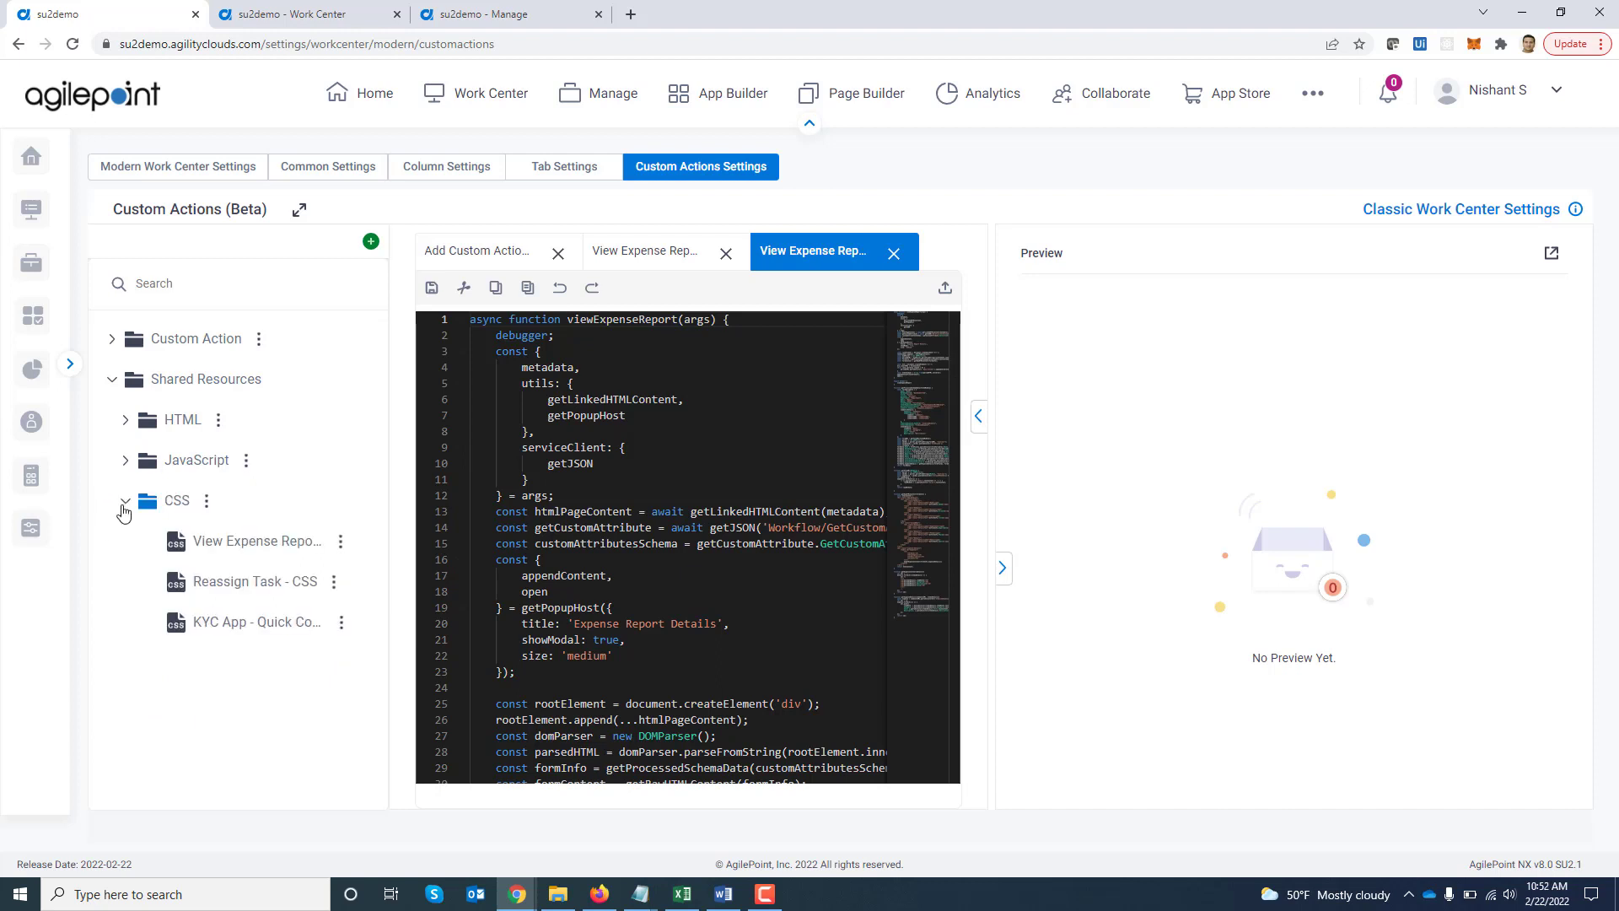
left_click(247, 548)
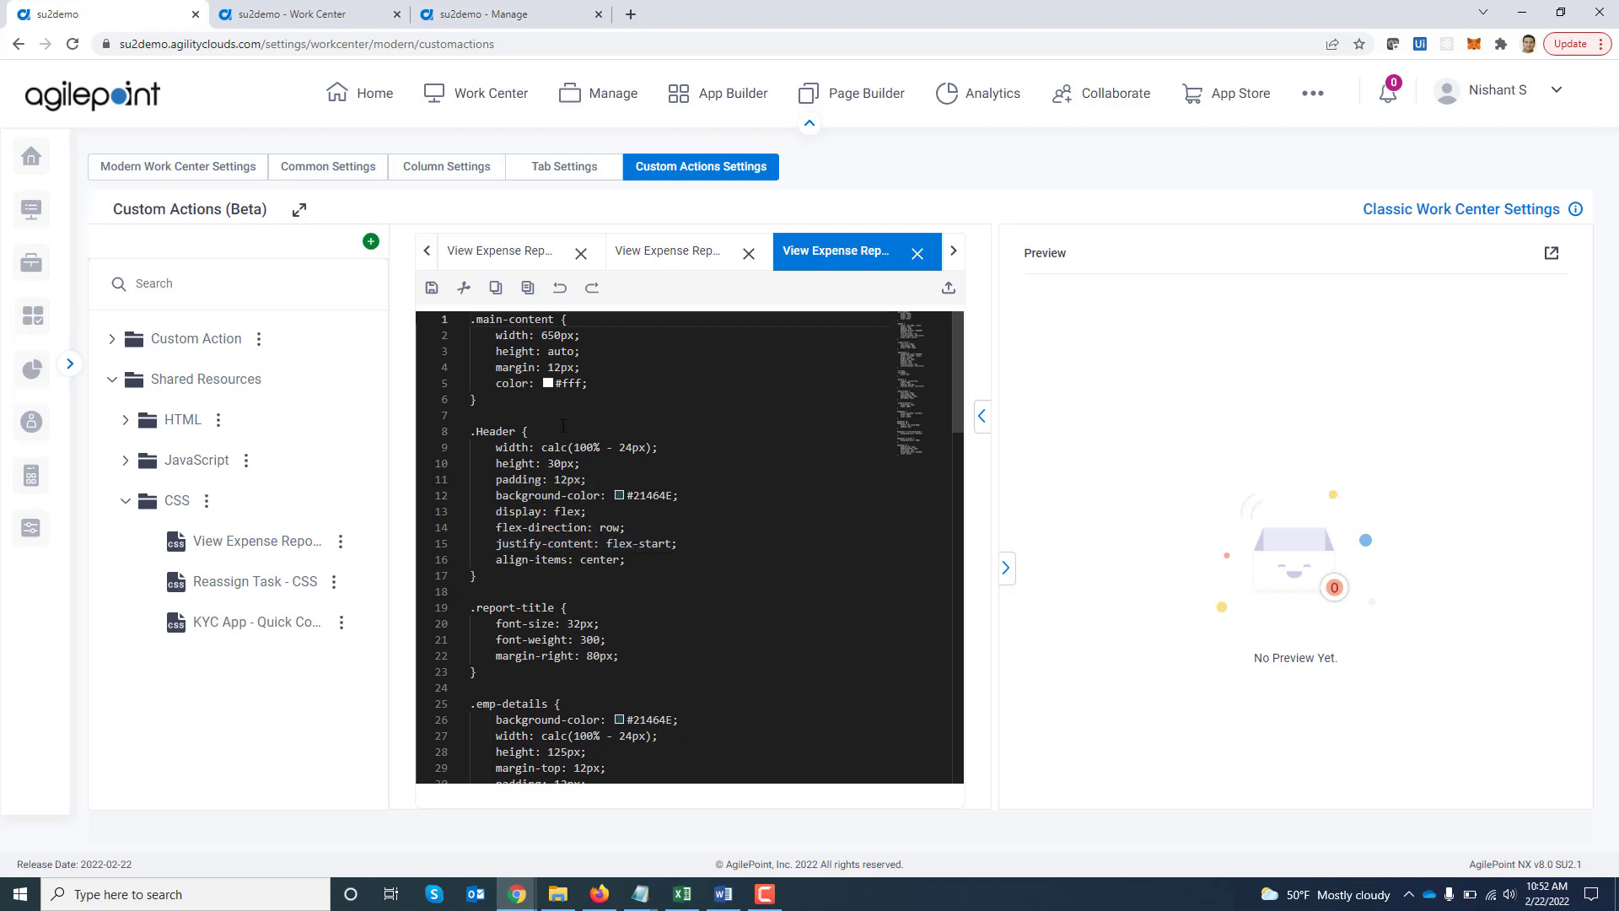
Close all open resource files and the blank custom action form, and collapse the Shared Resources folder
left_click(918, 253)
left_click(892, 255)
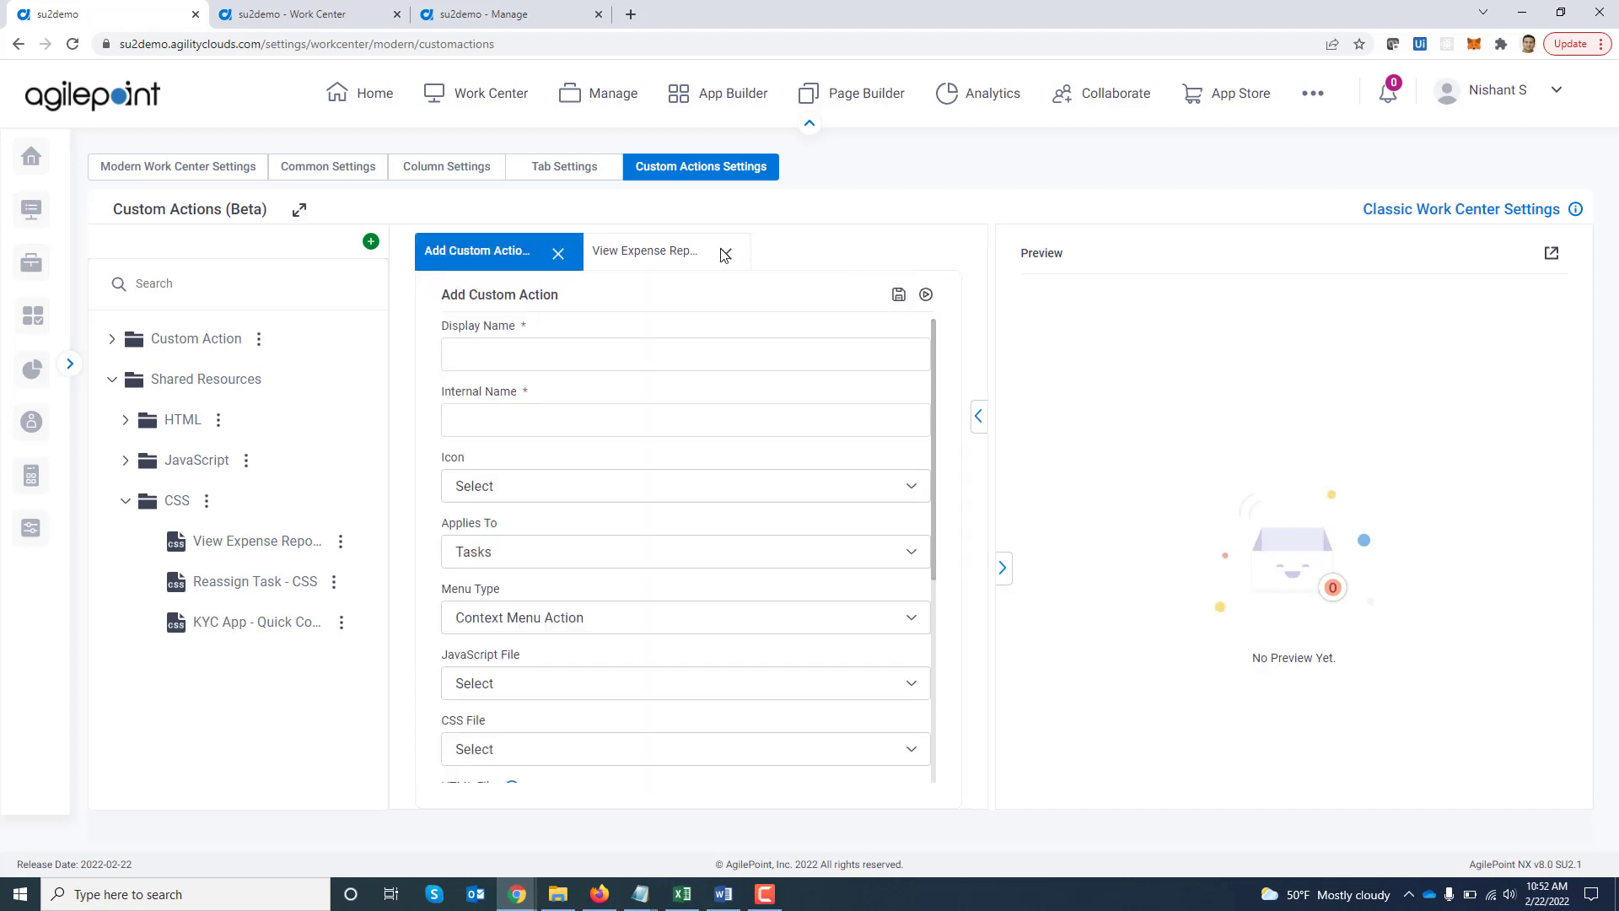
left_click(726, 253)
left_click(559, 252)
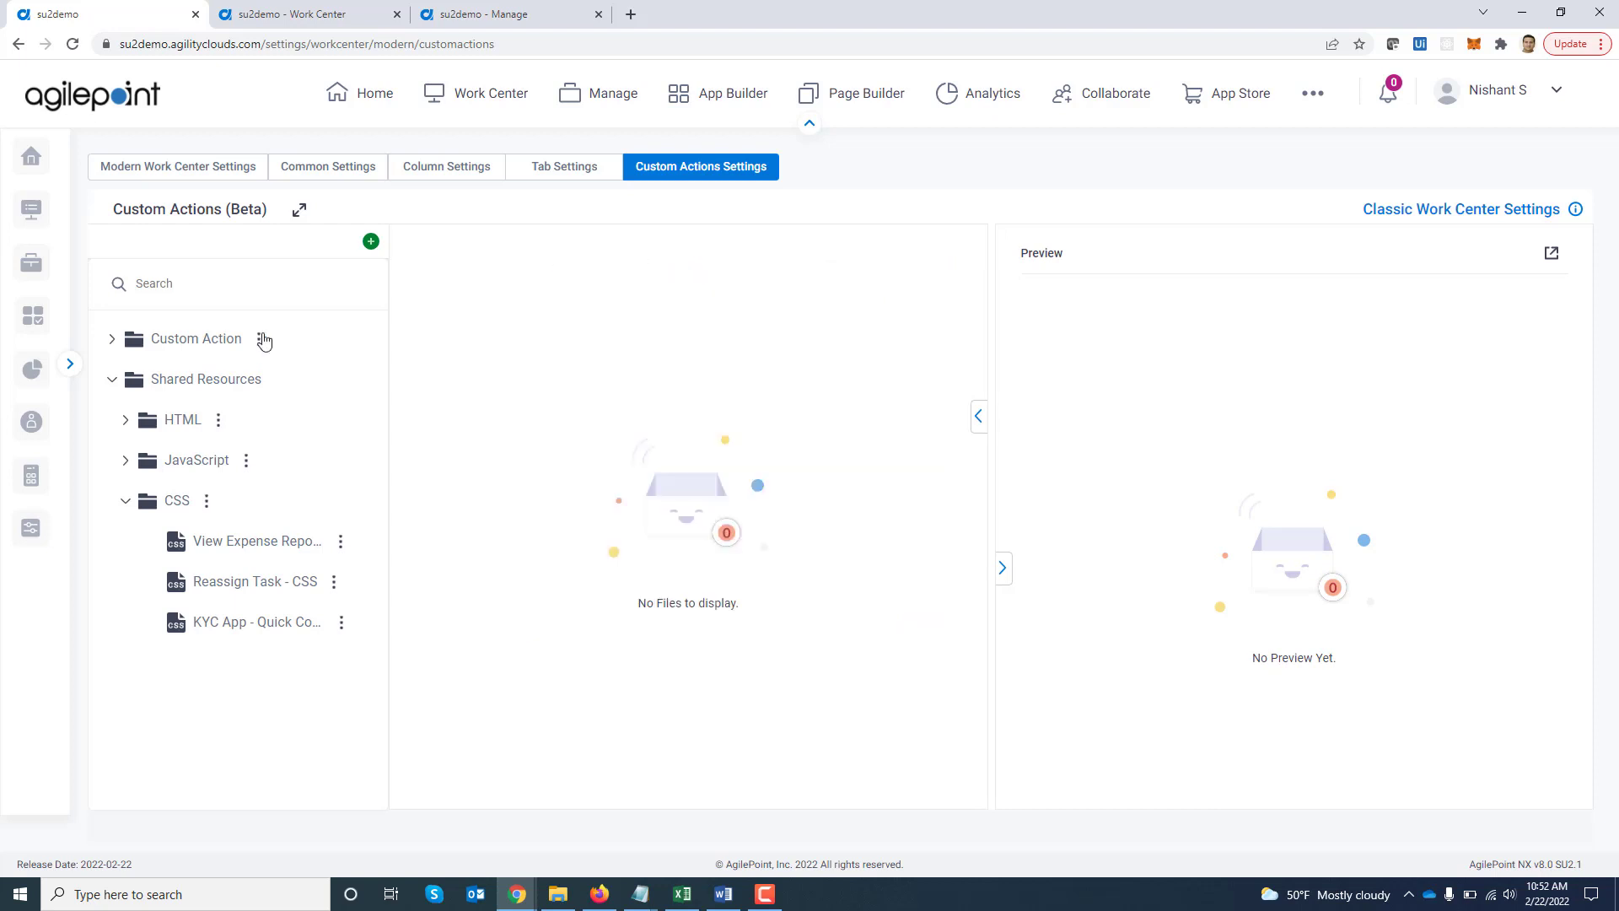
left_click(111, 383)
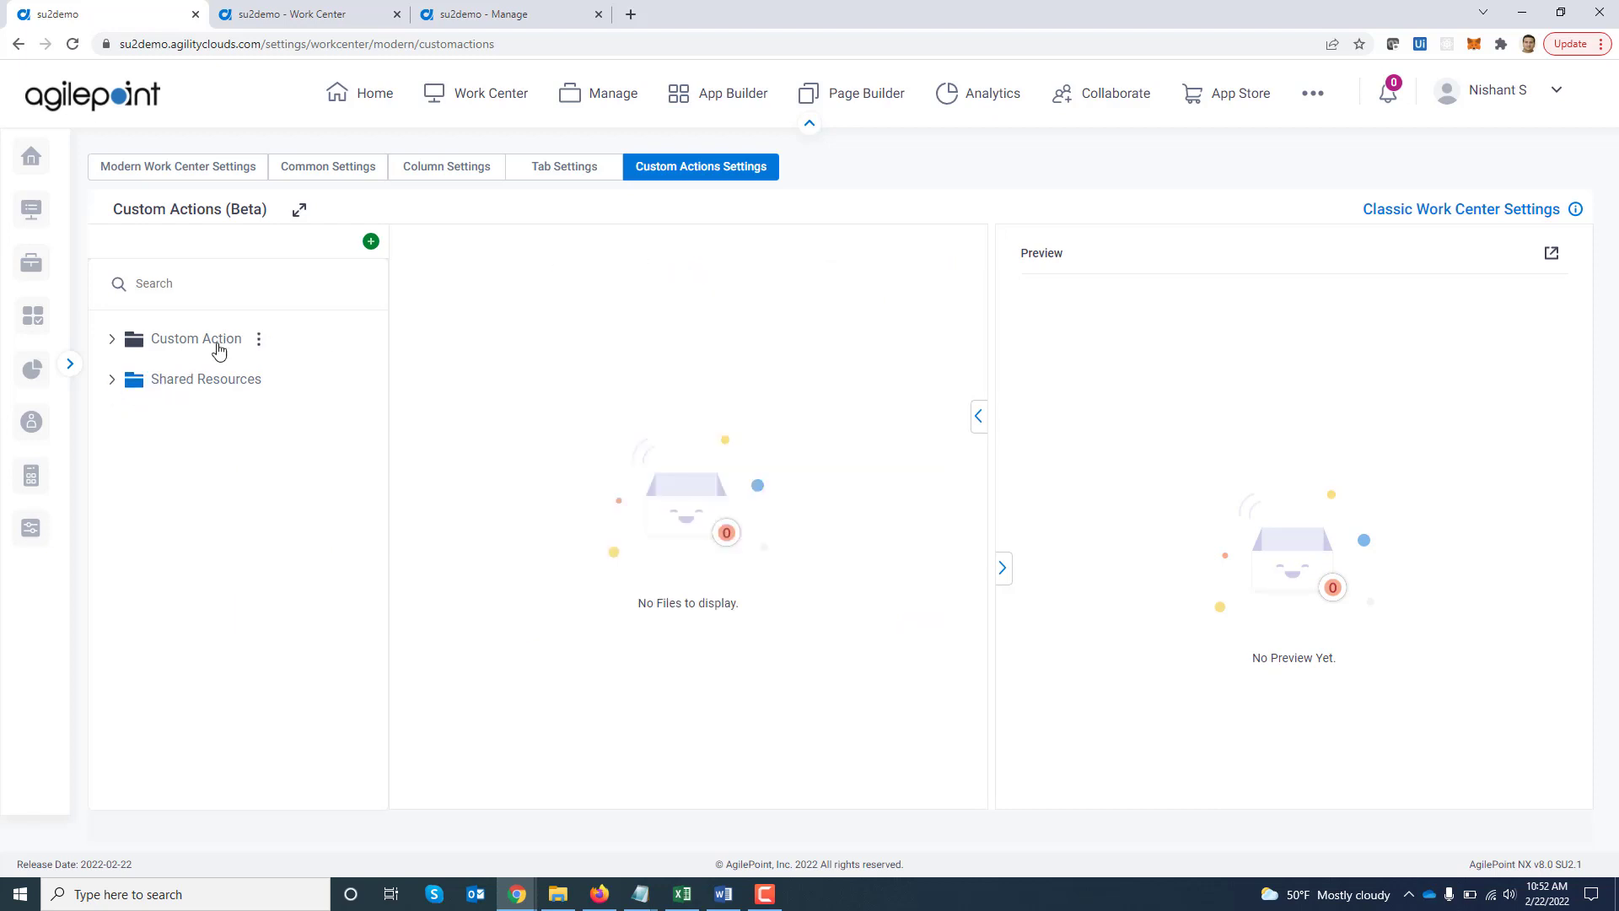
Add a new custom action with the display name "View Expense Report"
left_click(258, 339)
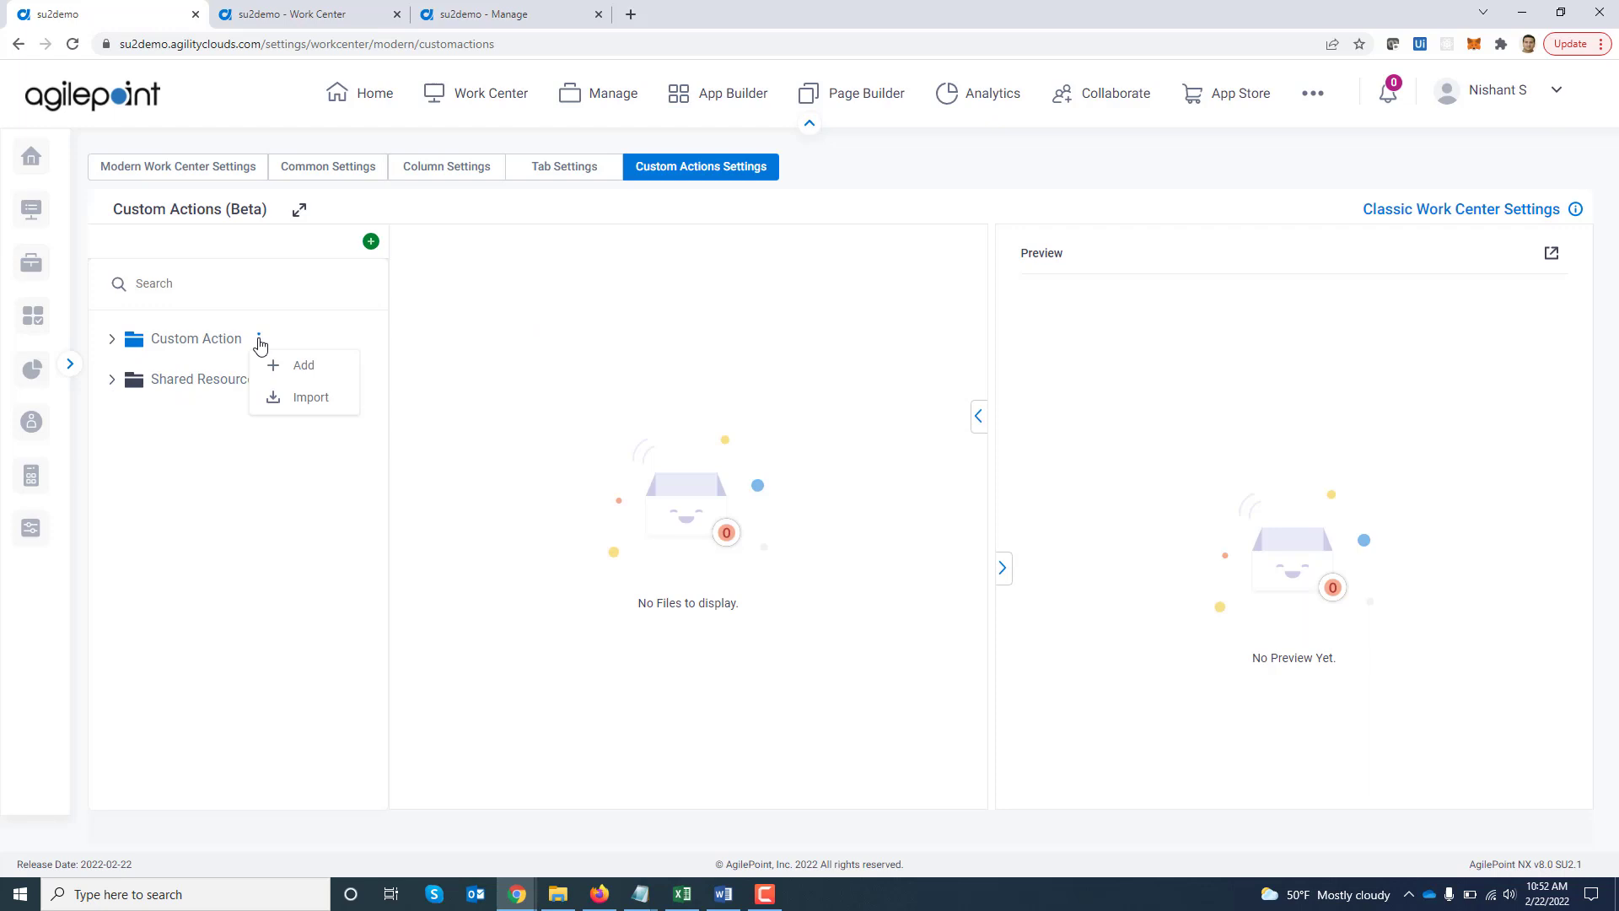
left_click(307, 378)
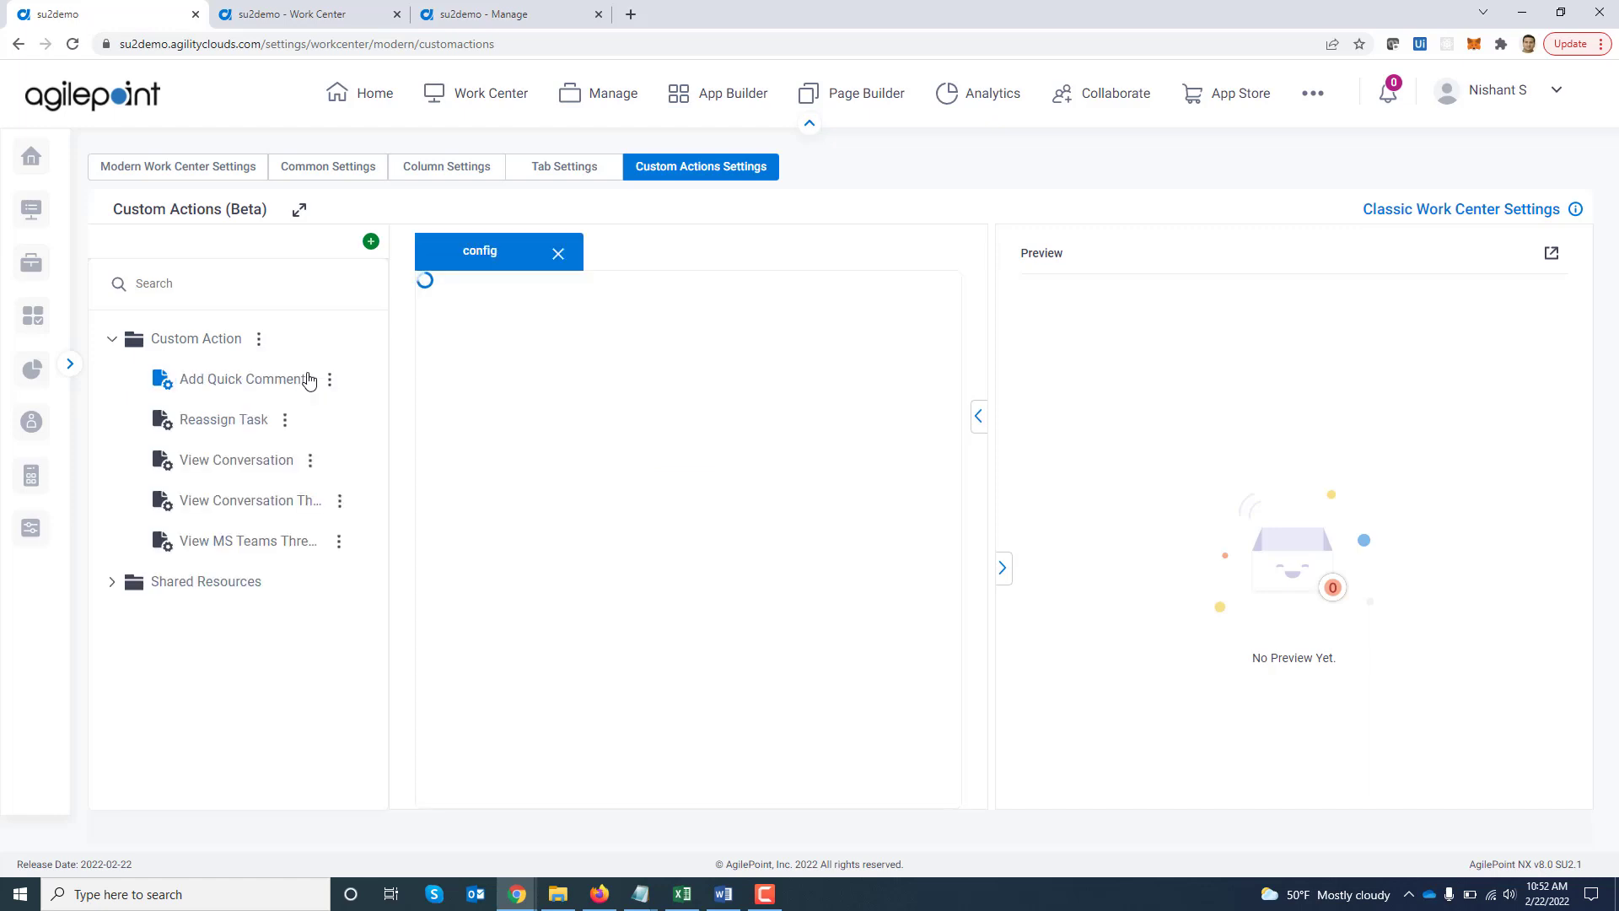
left_click(535, 351)
type("V")
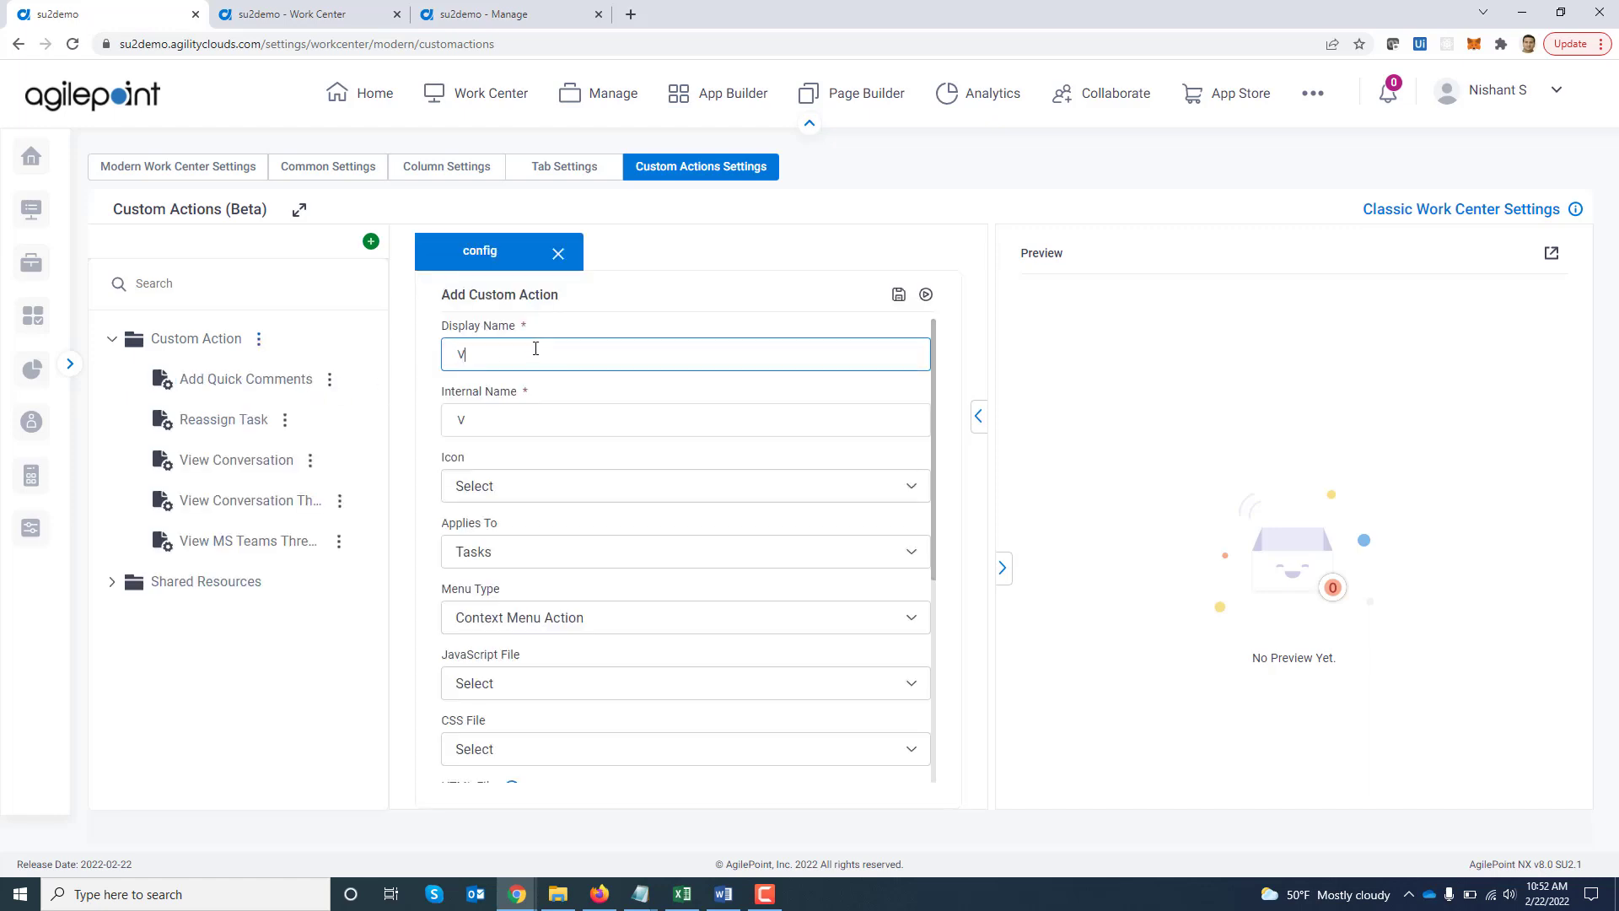
type("iew Expense Report")
key("Tab")
Set the custom action's icon to Graph, its target to Tasks and its menu type to Context Menu Action
left_click(580, 497)
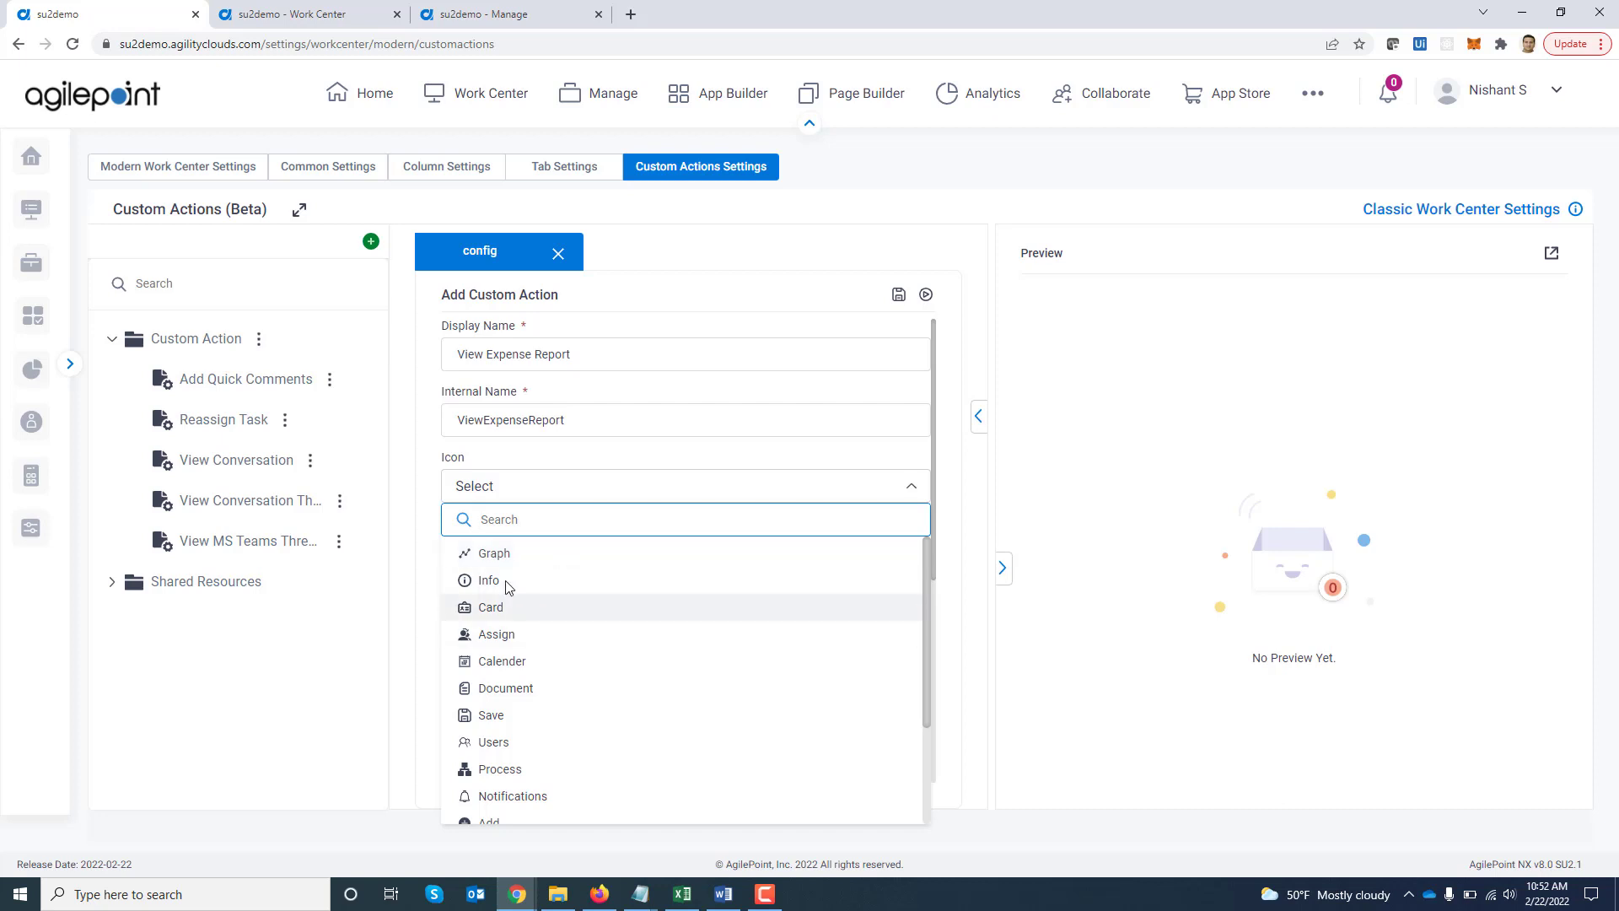
left_click(494, 555)
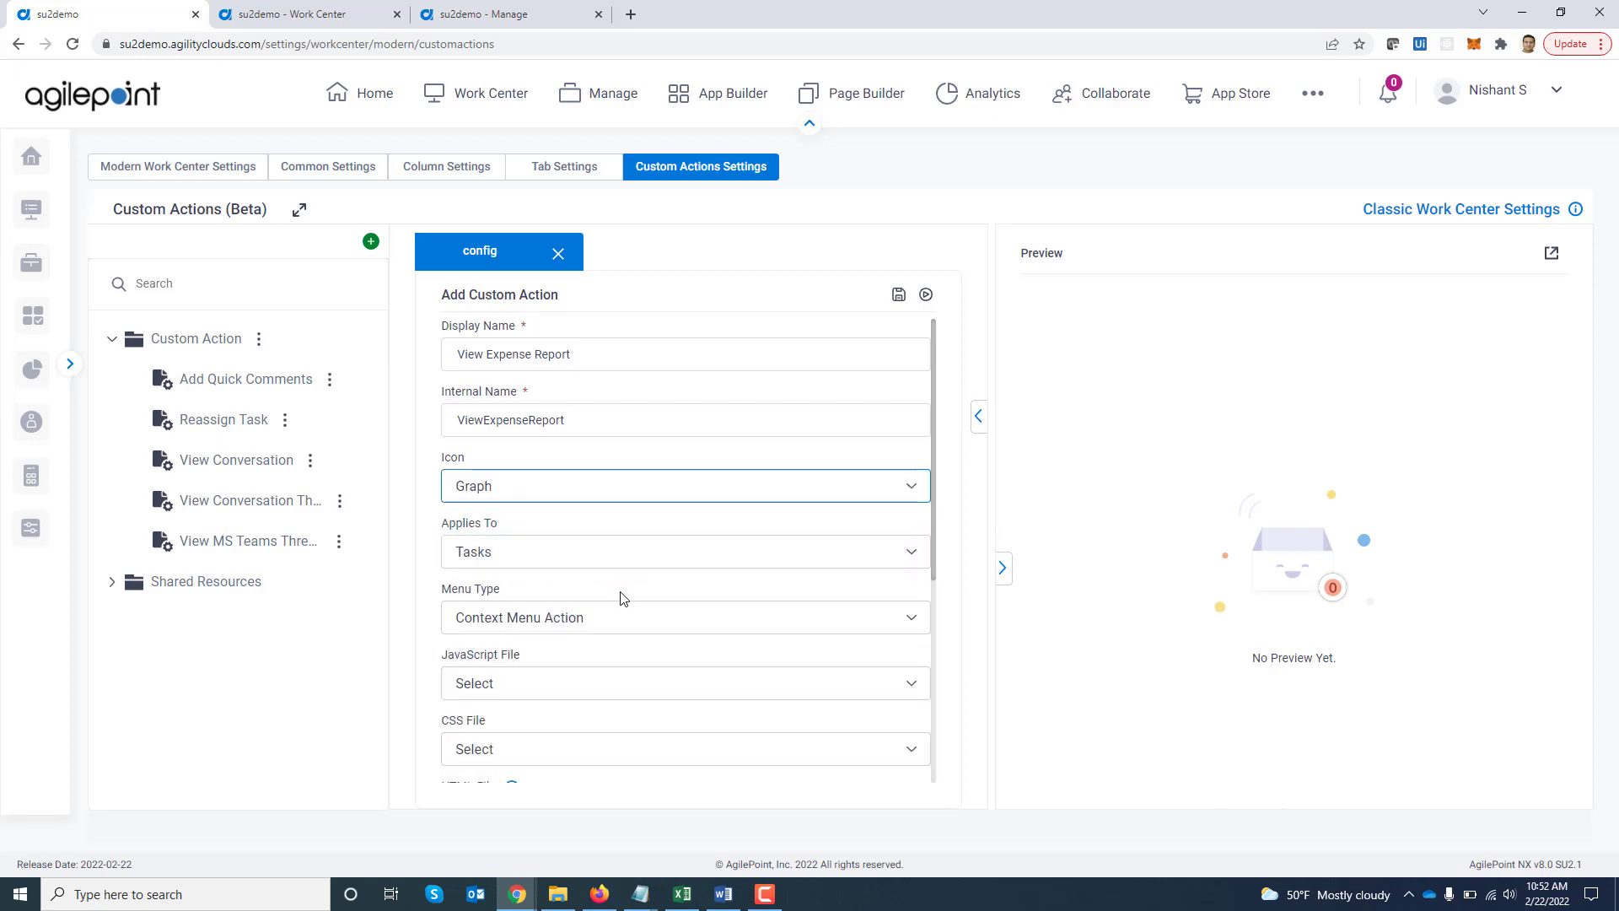
left_click(586, 561)
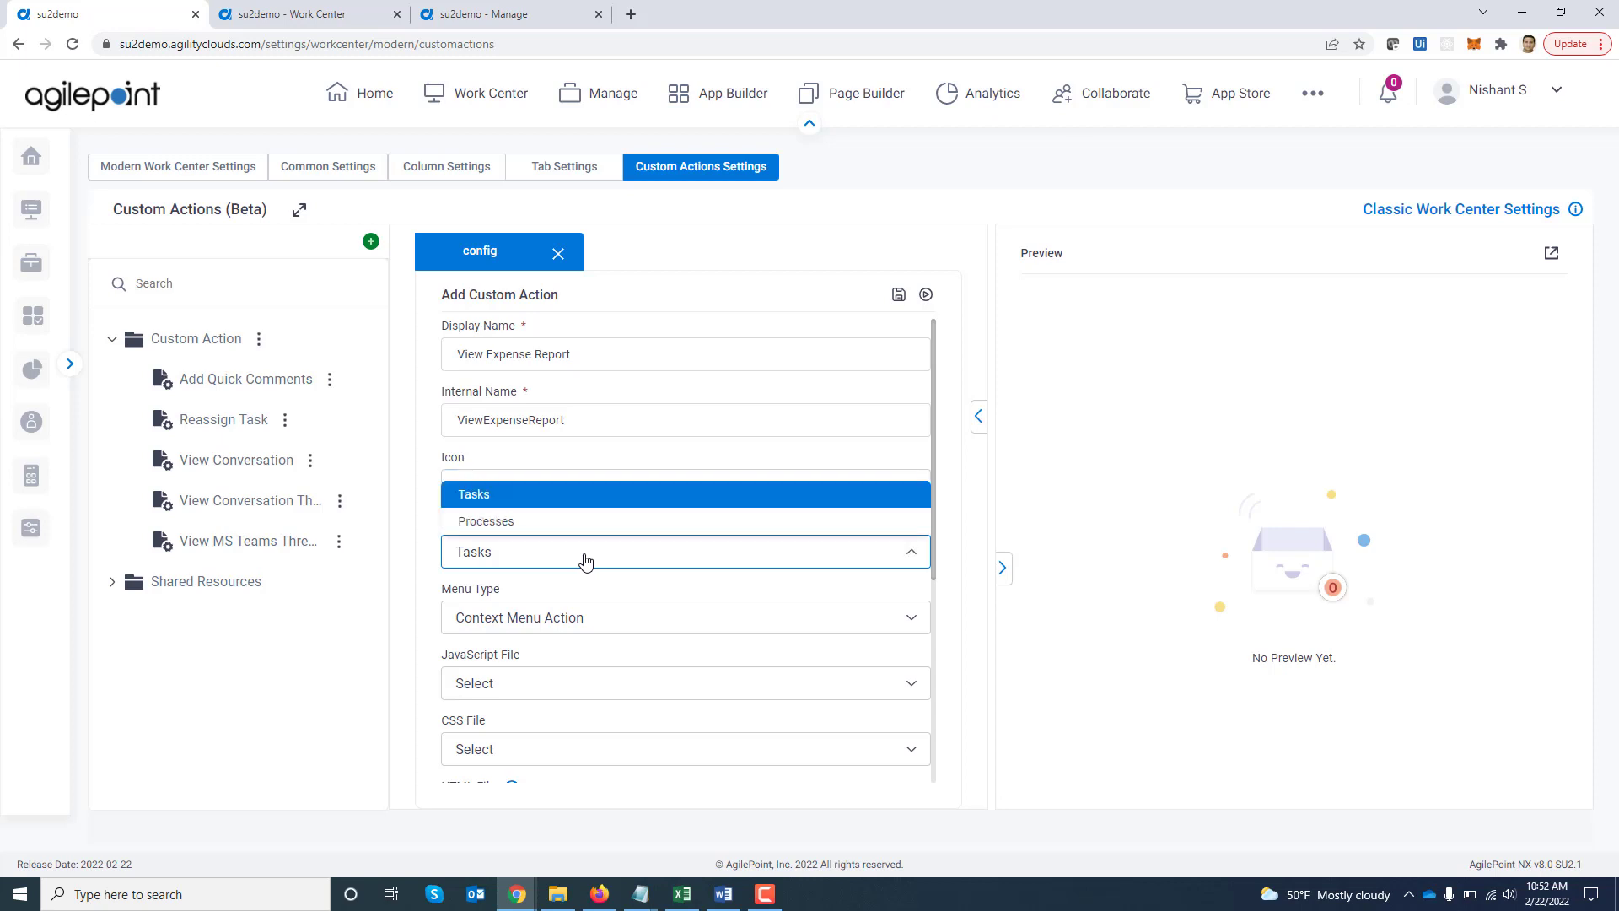
left_click(530, 498)
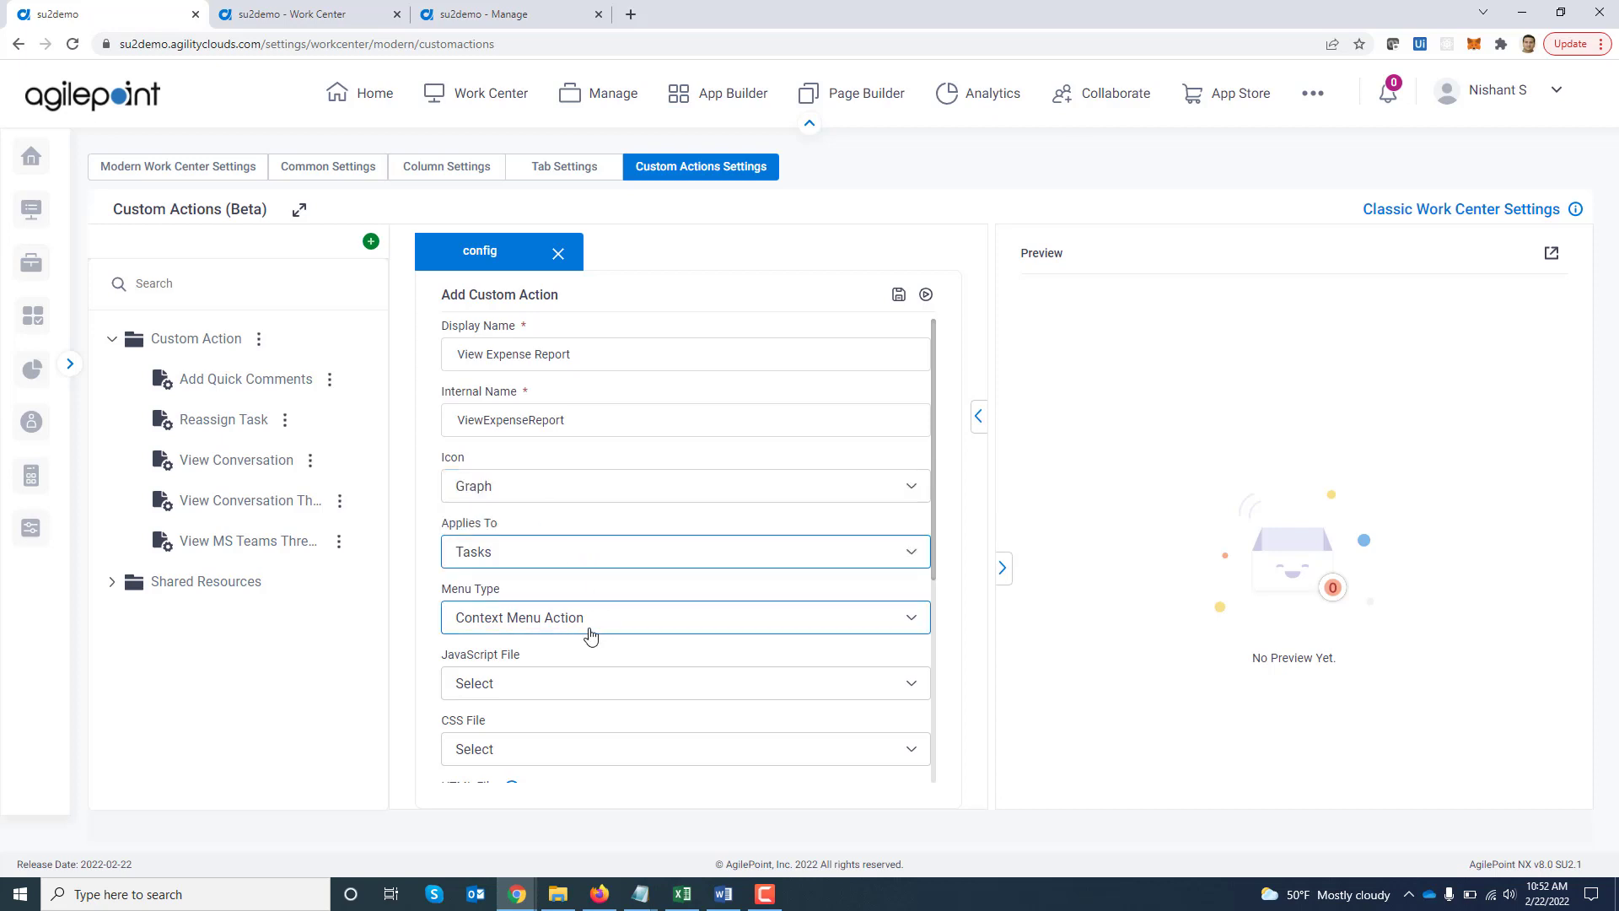
left_click(585, 622)
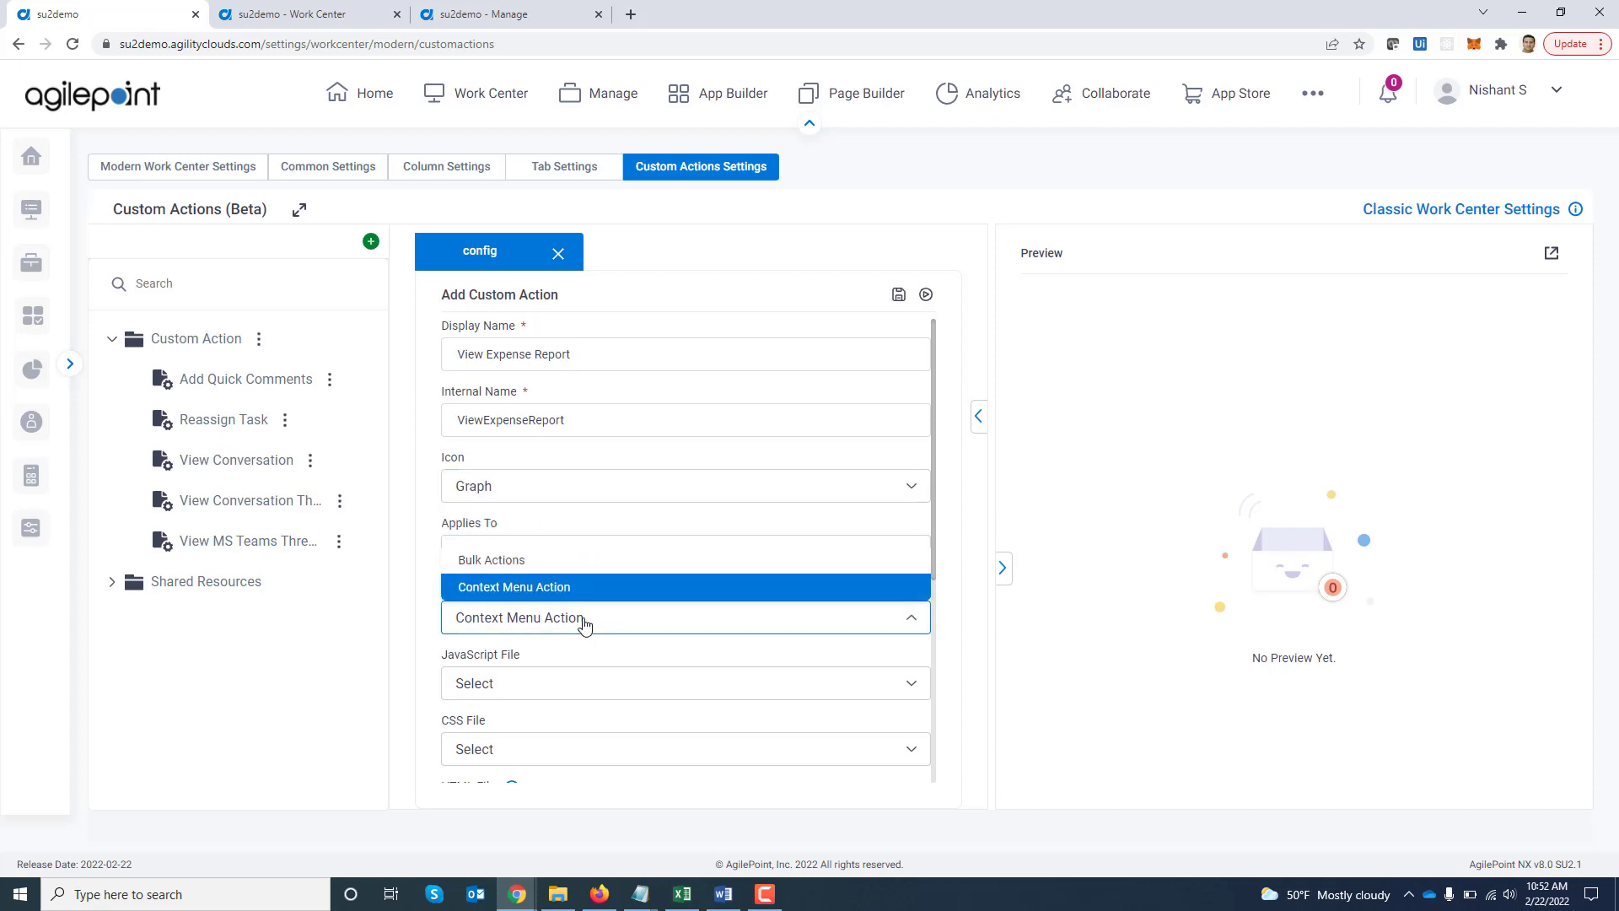
left_click(542, 588)
scroll(719, 658, "down", 1)
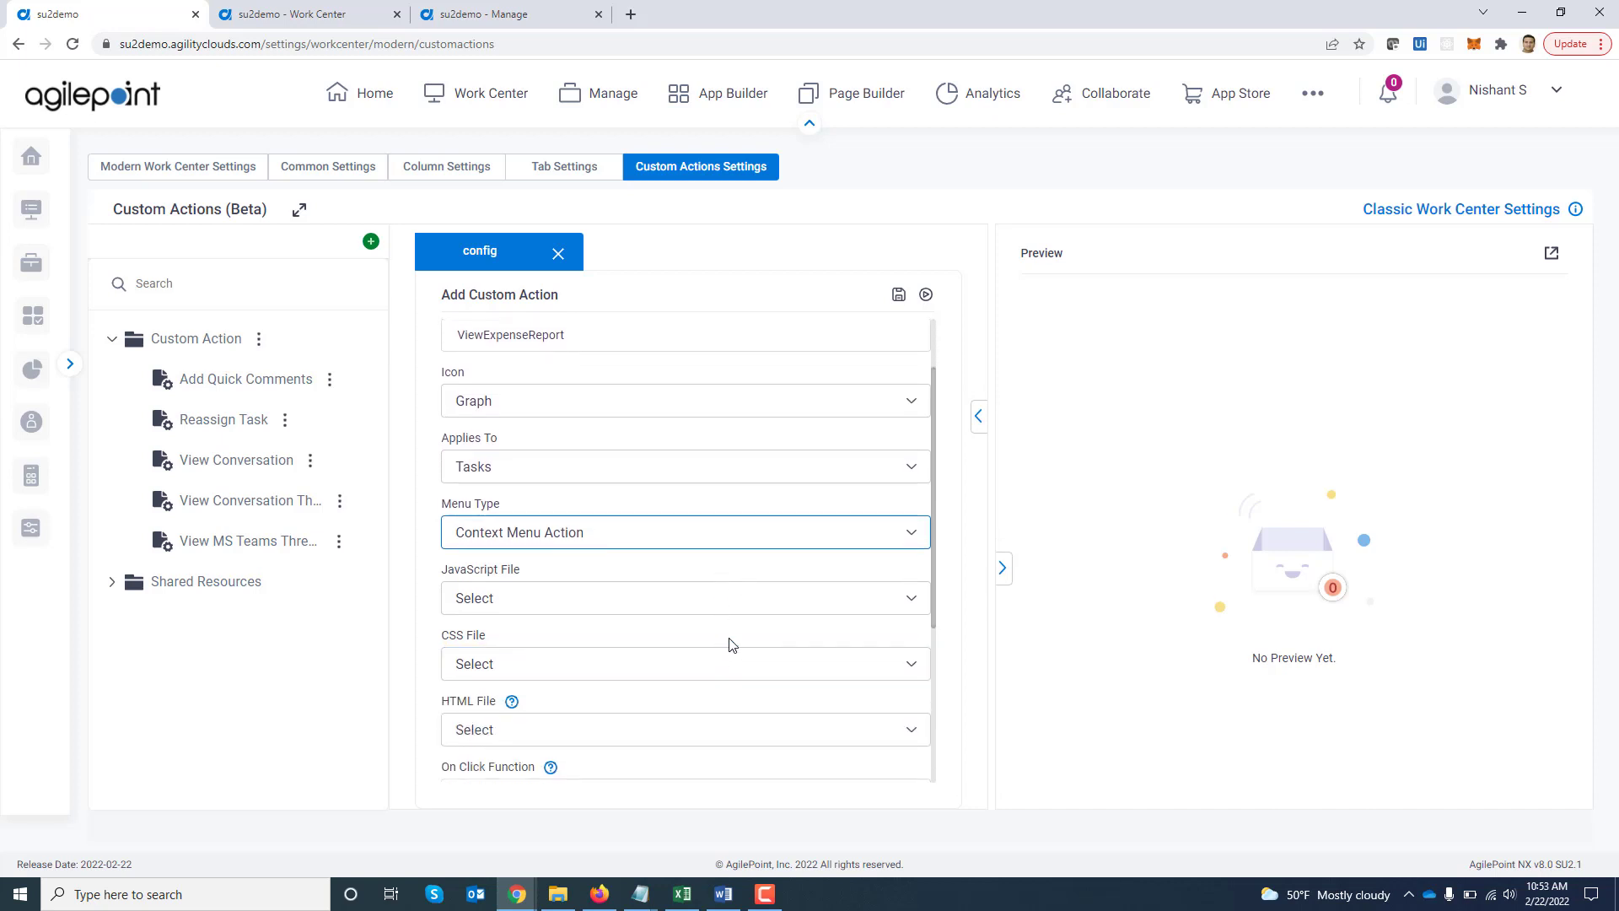
Assign View Expense Report - js as the custom action's JavaScript file and View Expense Report - CSS as its CSS file
scroll(674, 590, "down", 1)
left_click(618, 531)
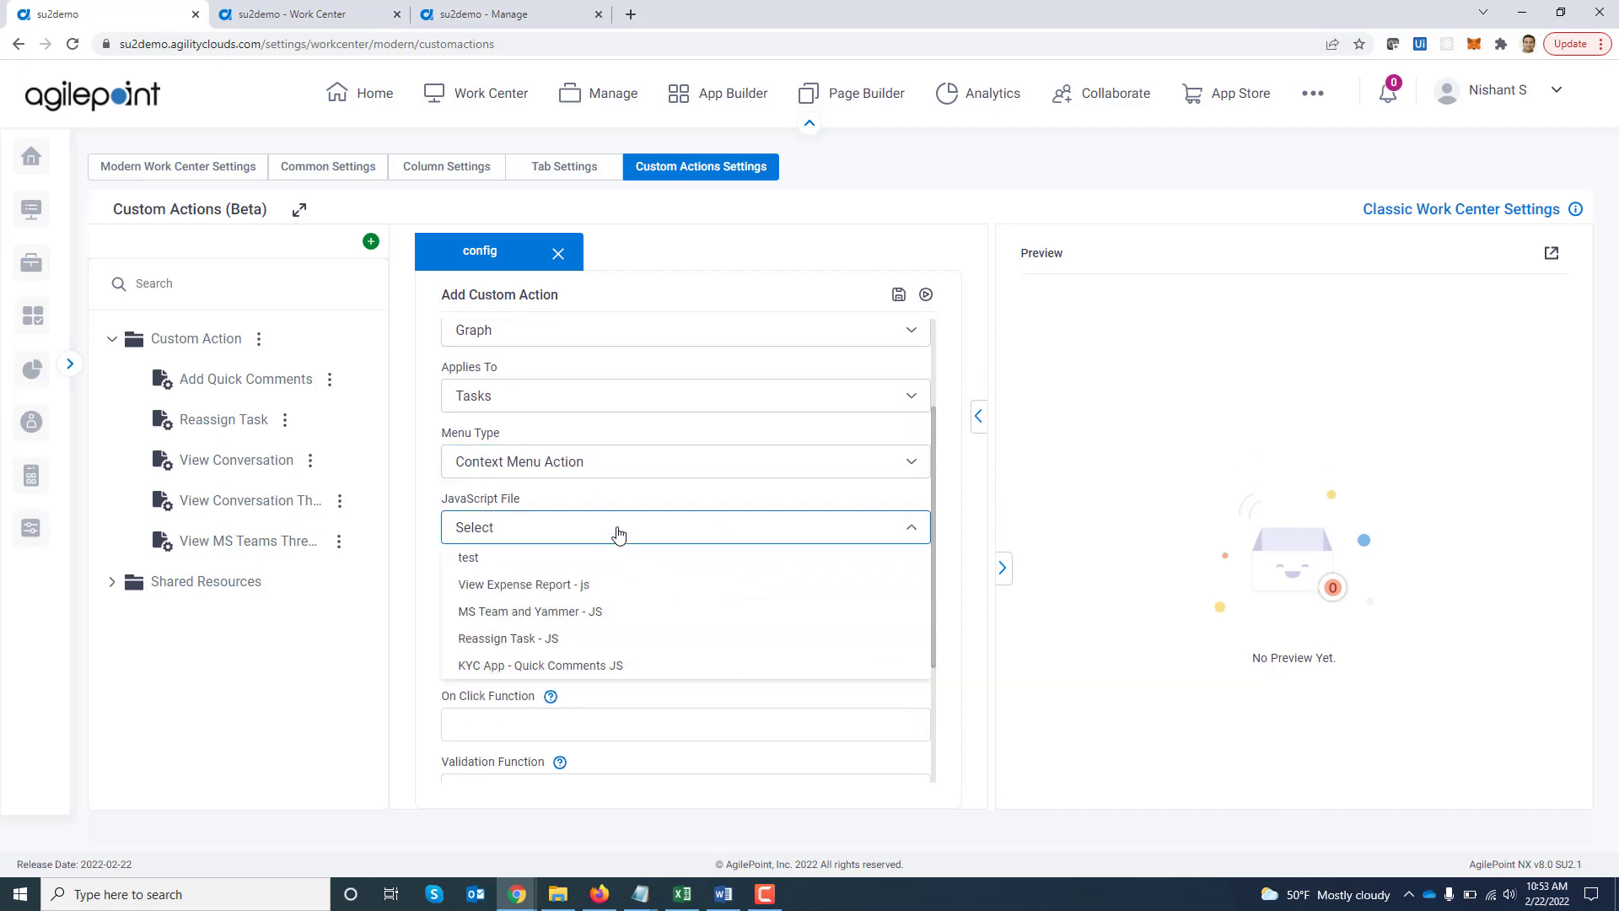
left_click(601, 586)
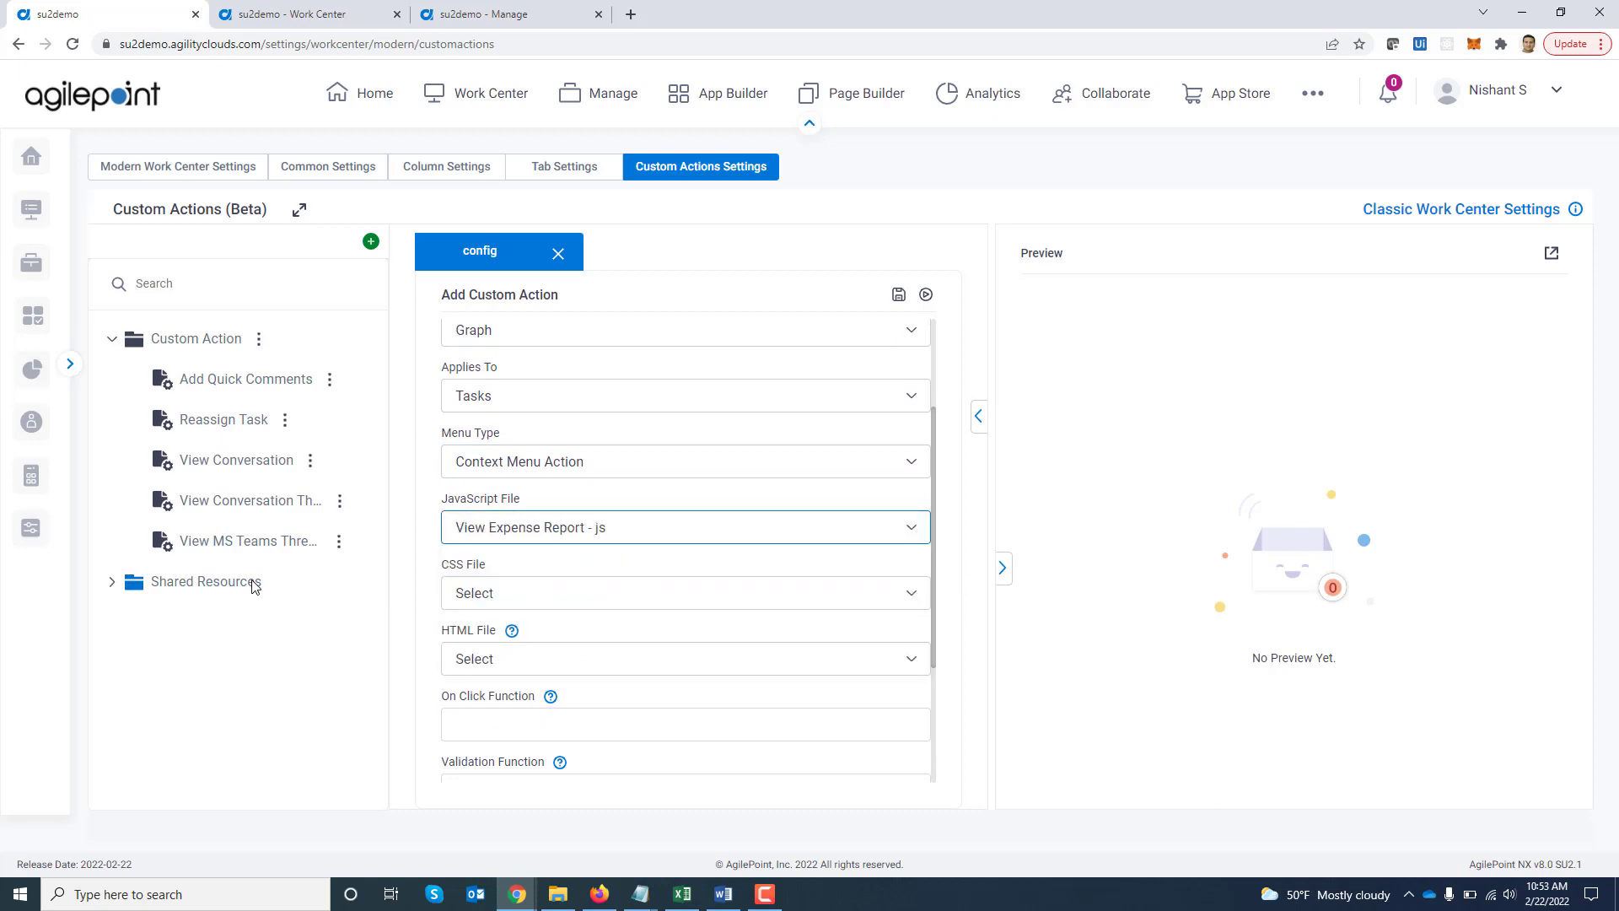
left_click(588, 600)
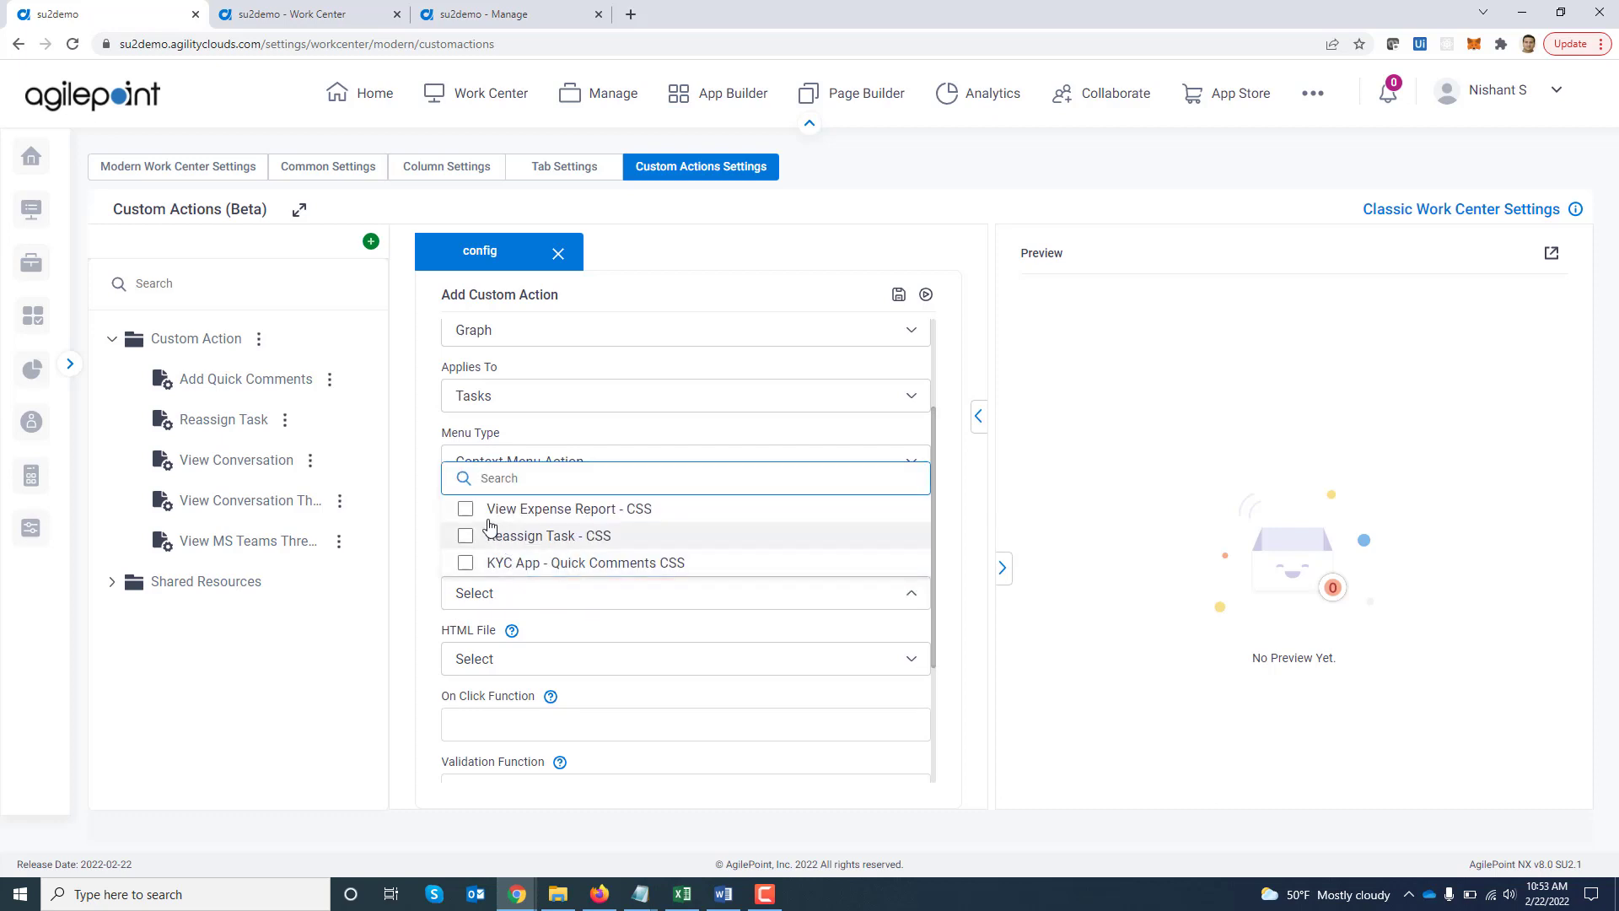
left_click(465, 512)
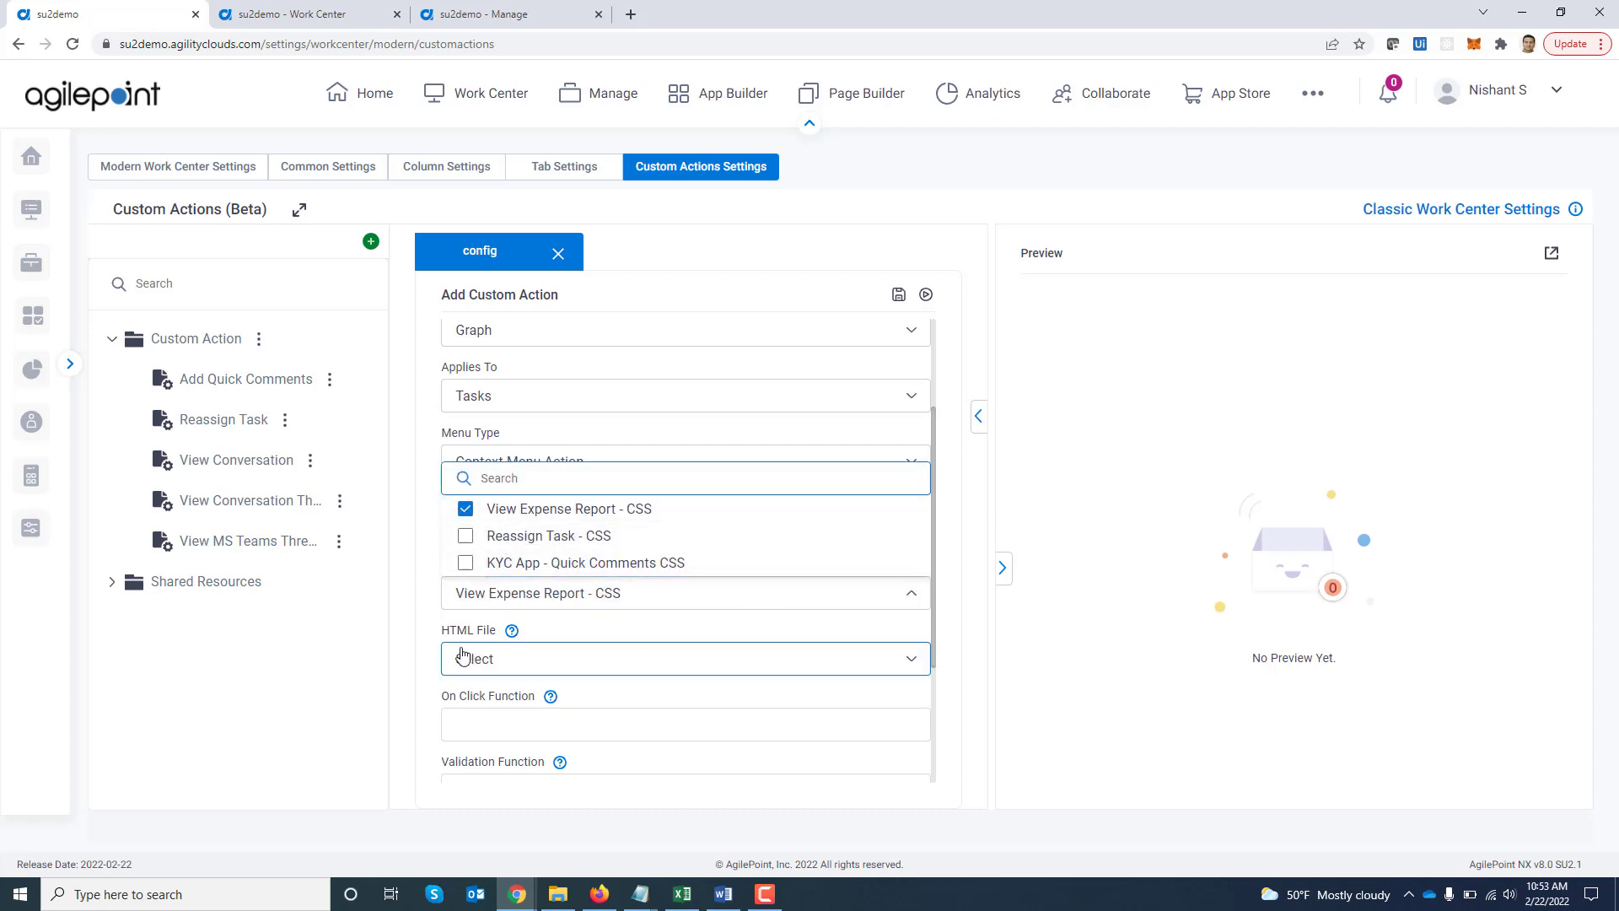
left_click(424, 647)
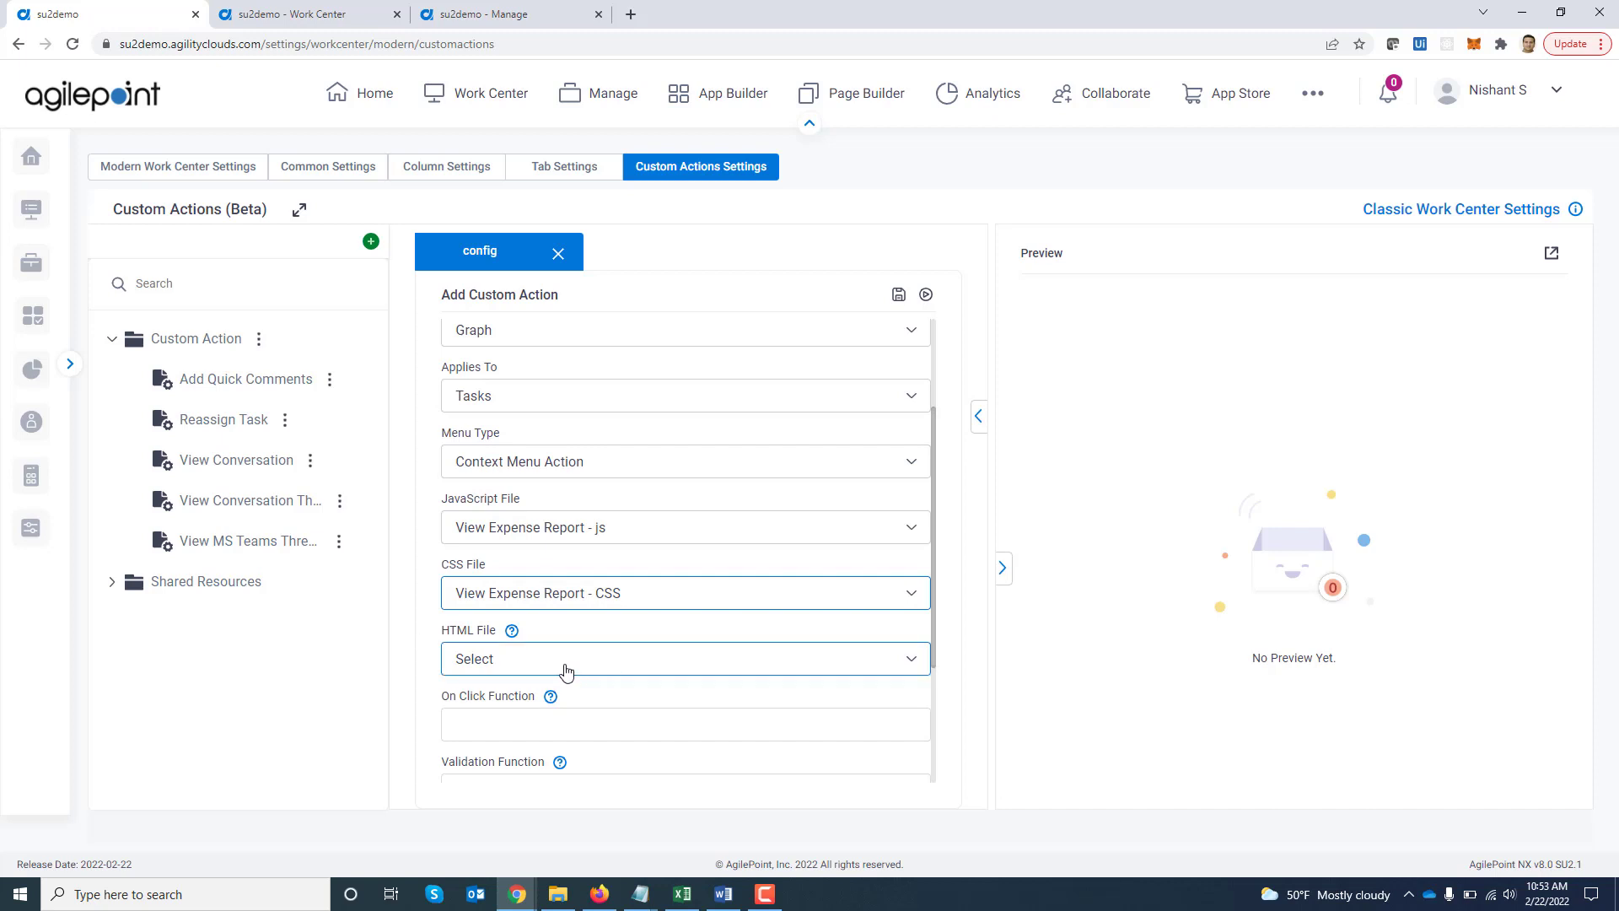
Assign View Expense Report - HTML as the HTML file and set the on-click function to viewExpenseReport
mouse_move(512, 634)
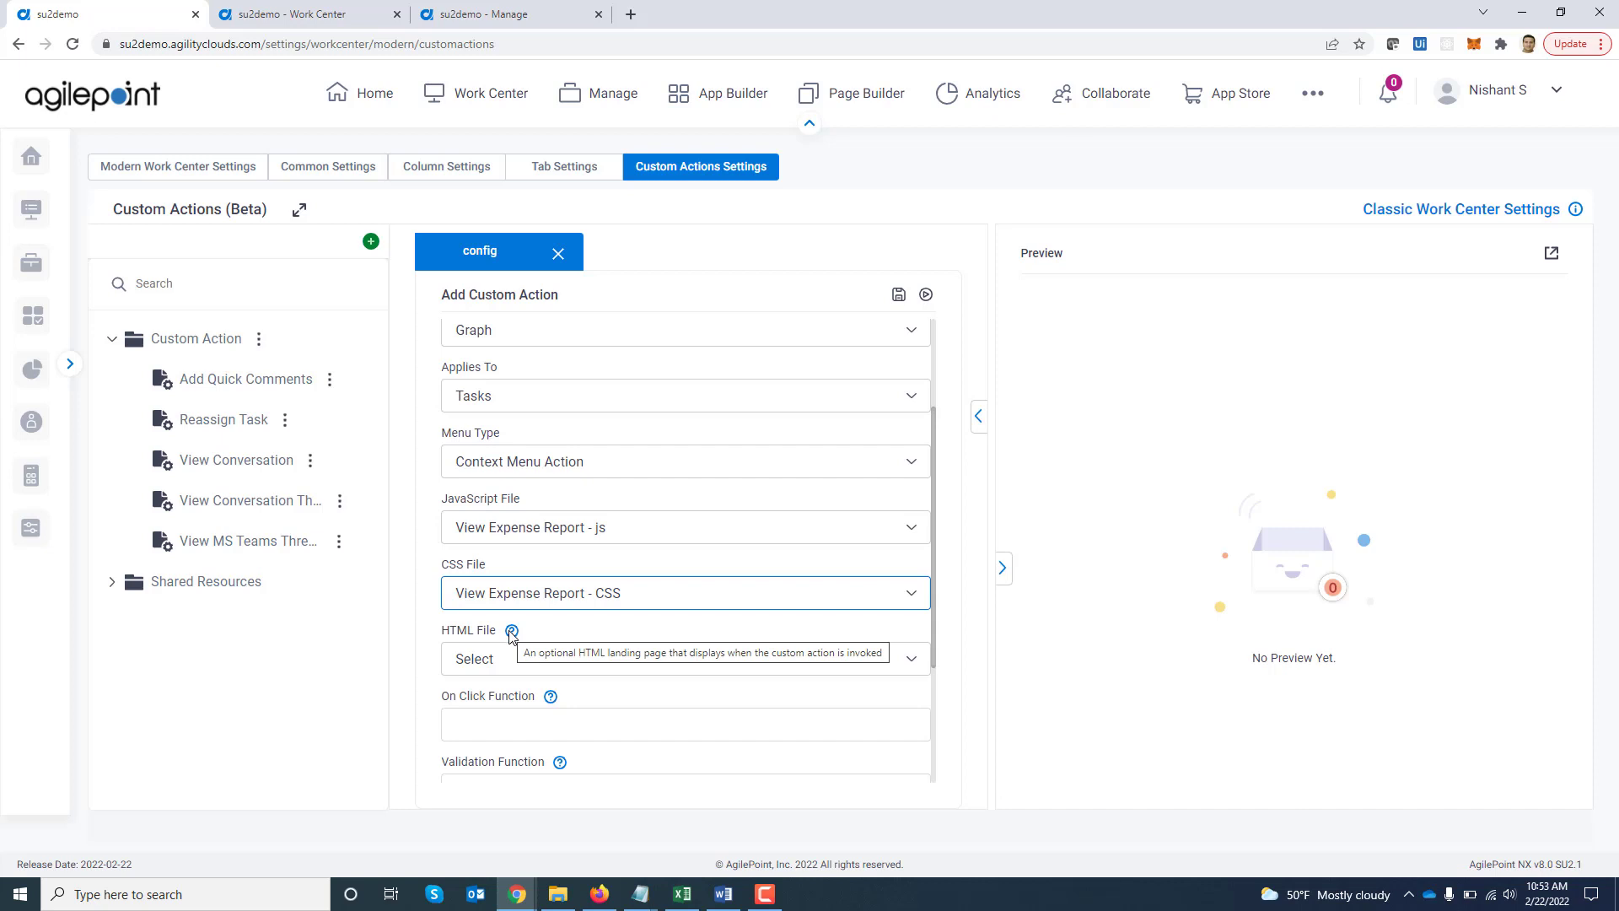
left_click(505, 658)
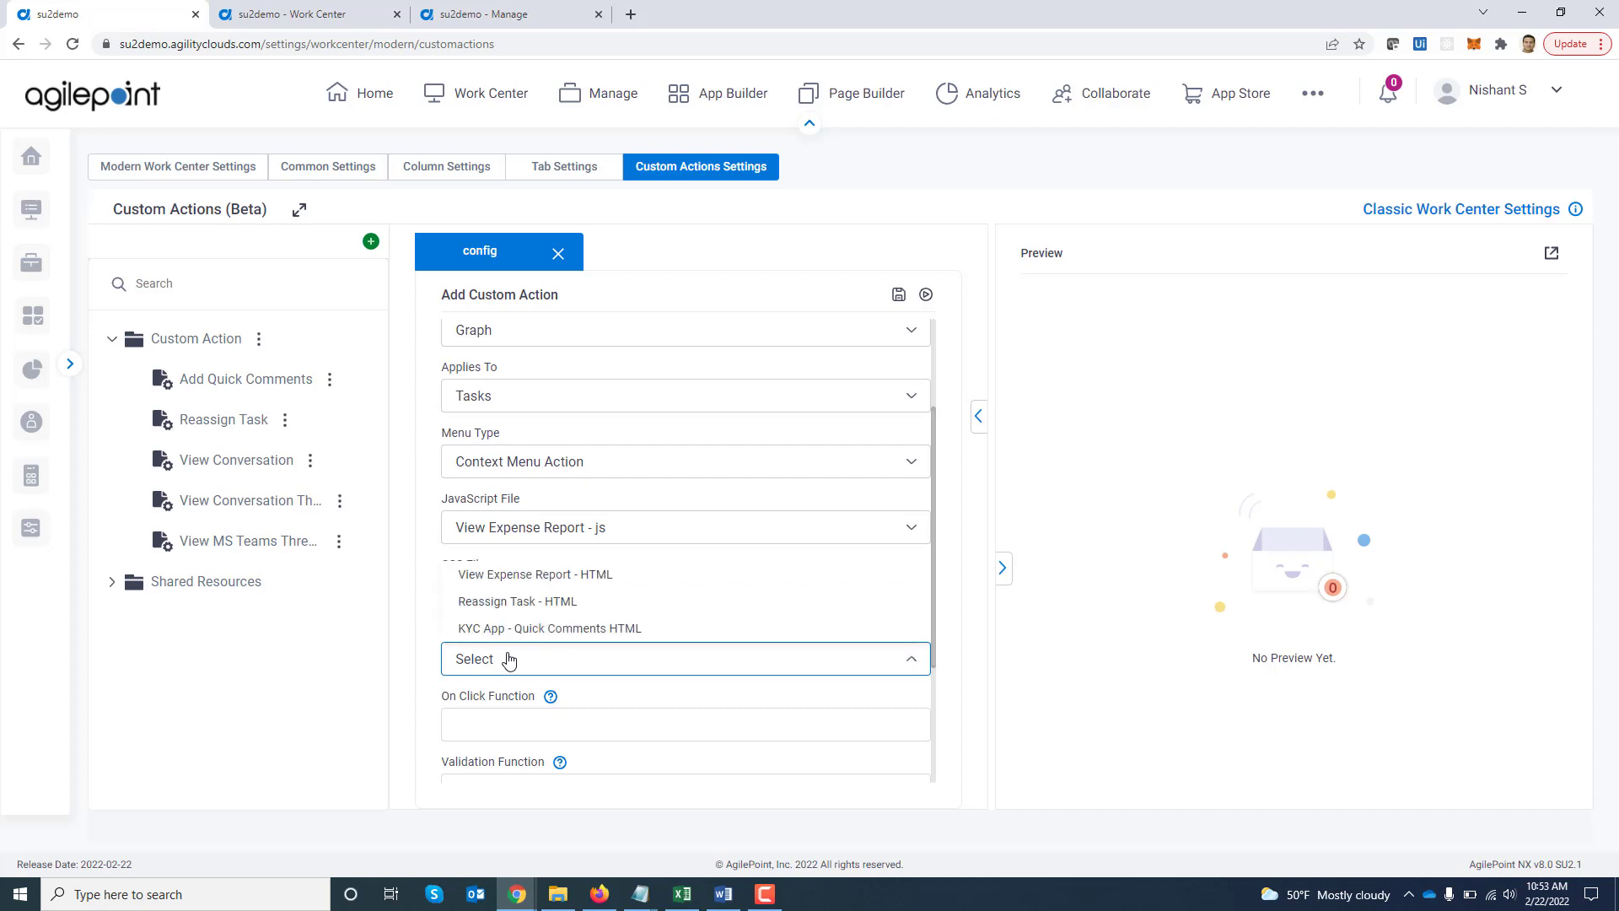
left_click(530, 576)
scroll(791, 684, "down", 1)
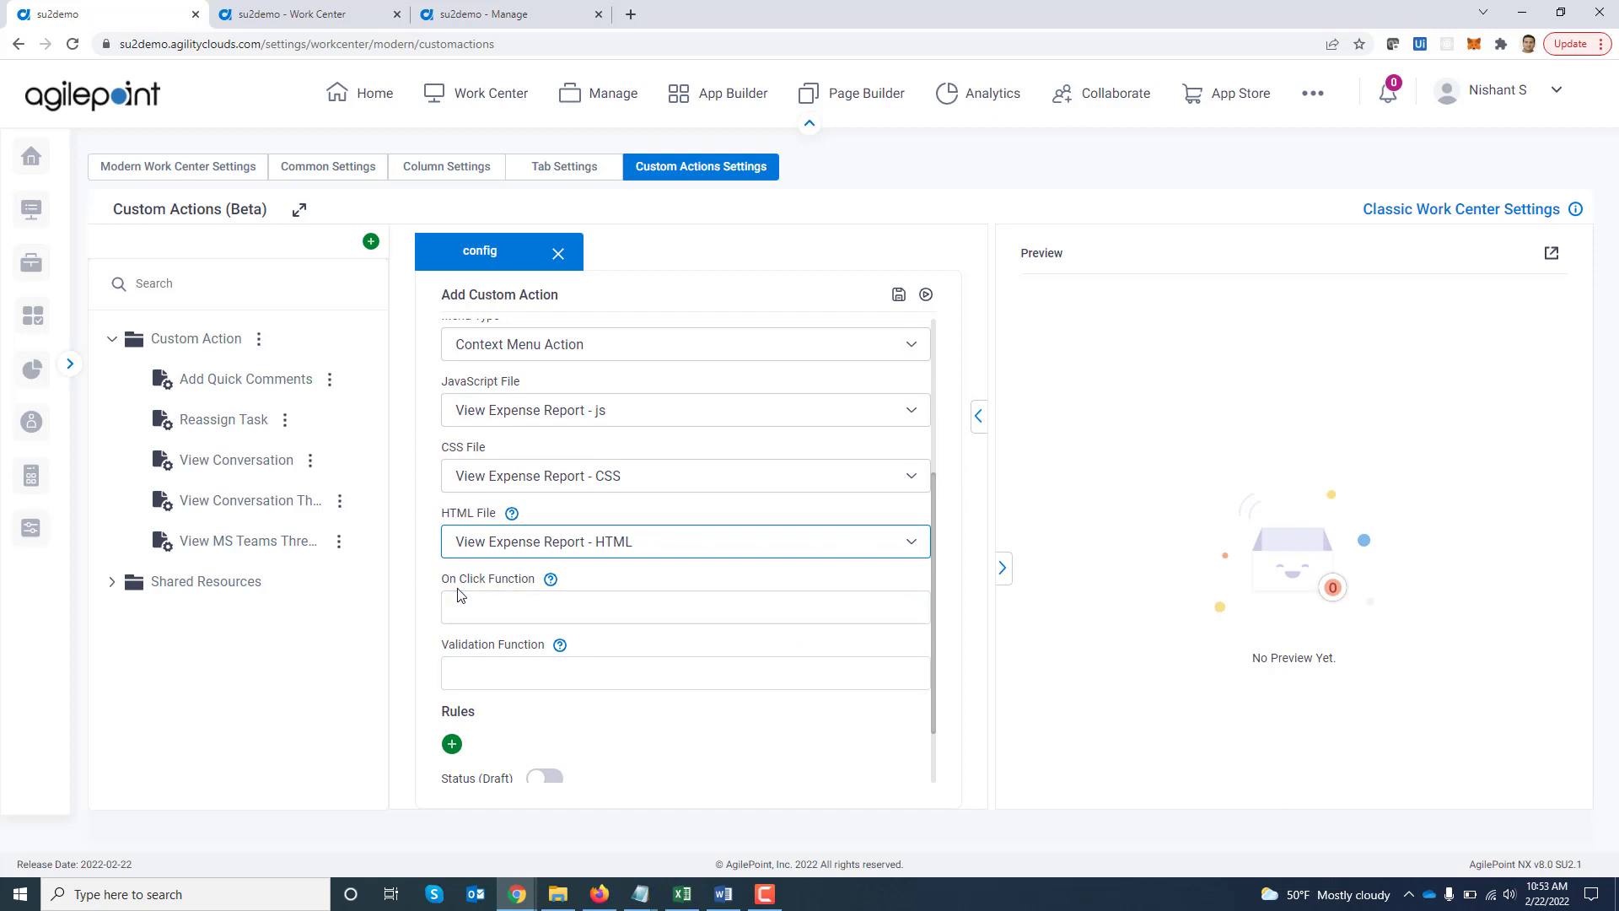
left_click(493, 595)
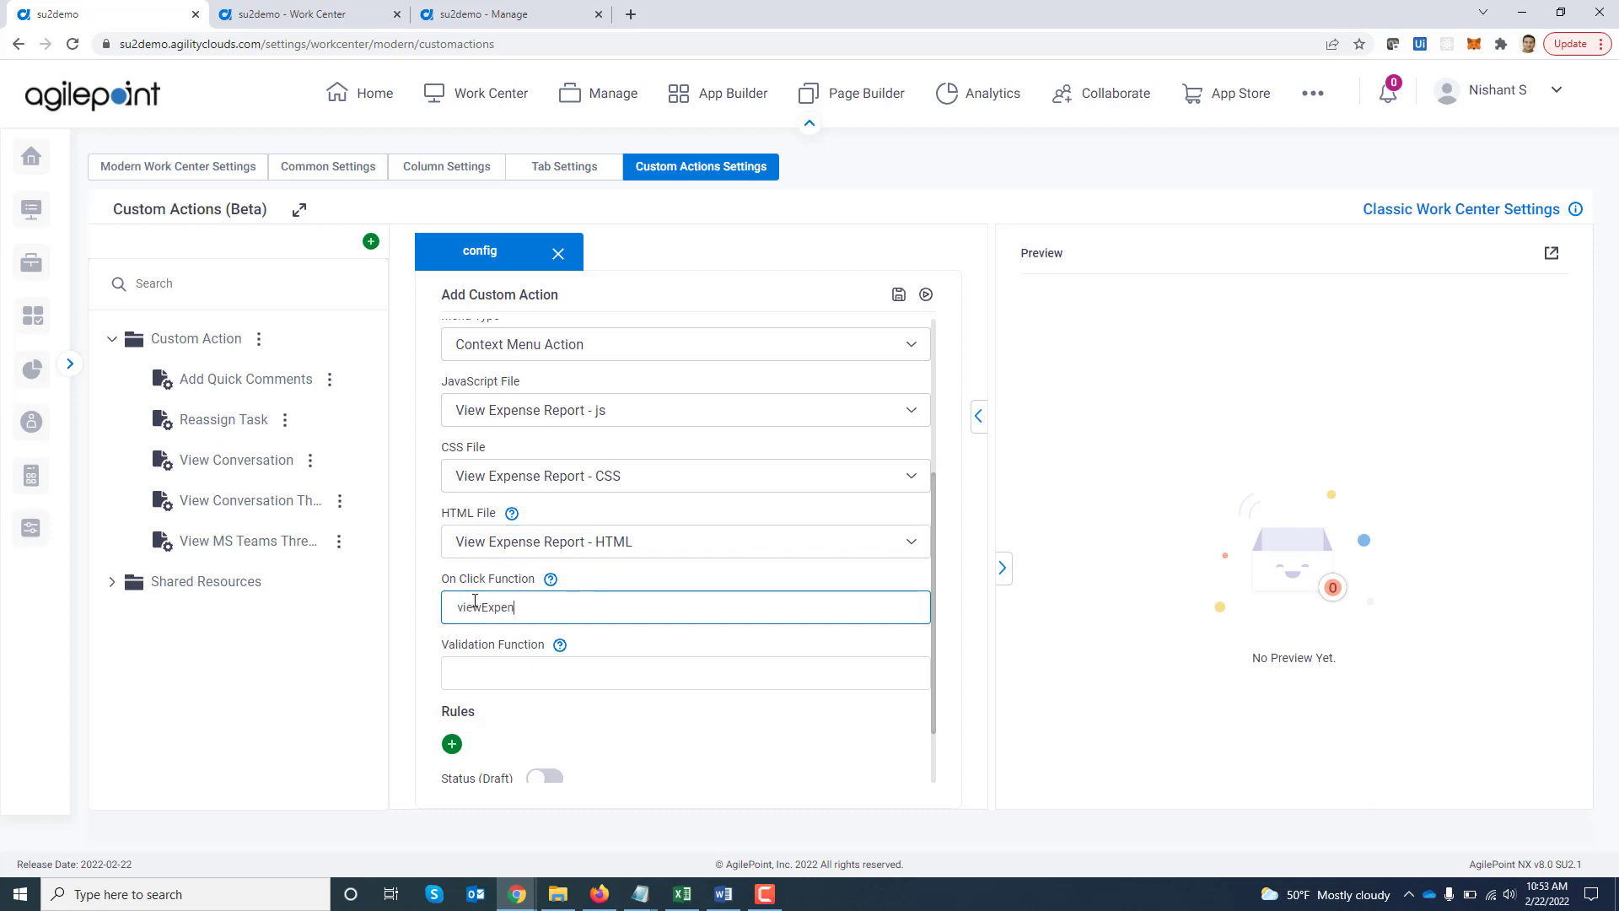
type("viewExpenseReport")
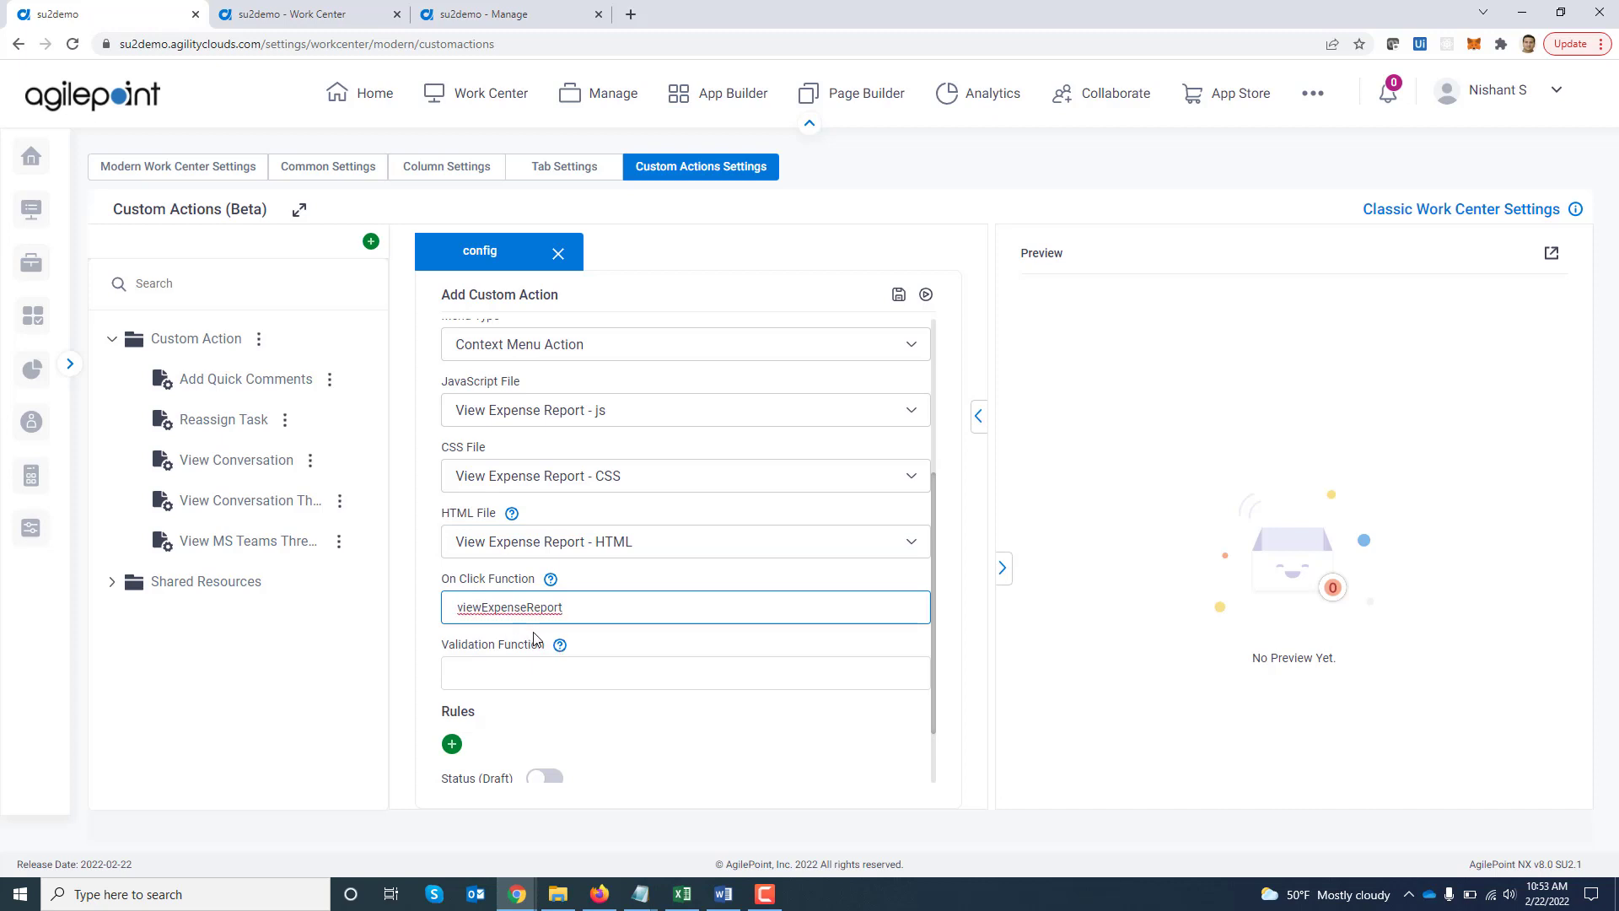
left_click(567, 687)
mouse_move(563, 651)
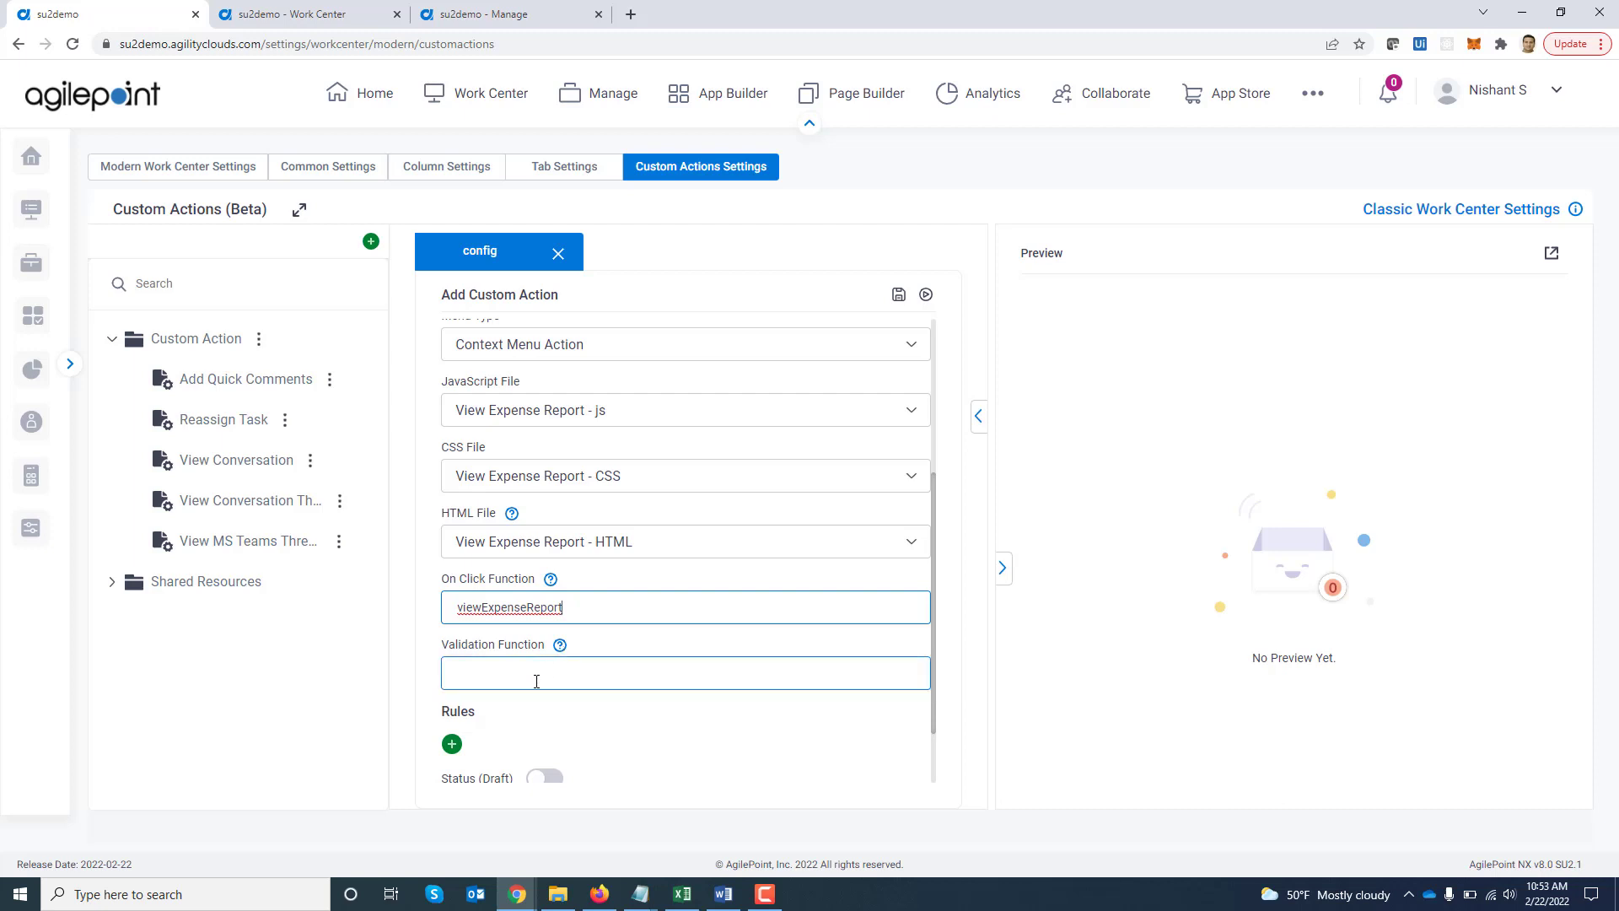
Add a first rule with operator ===, property Application Name and value "Expense Report"
scroll(746, 762, "down", 2)
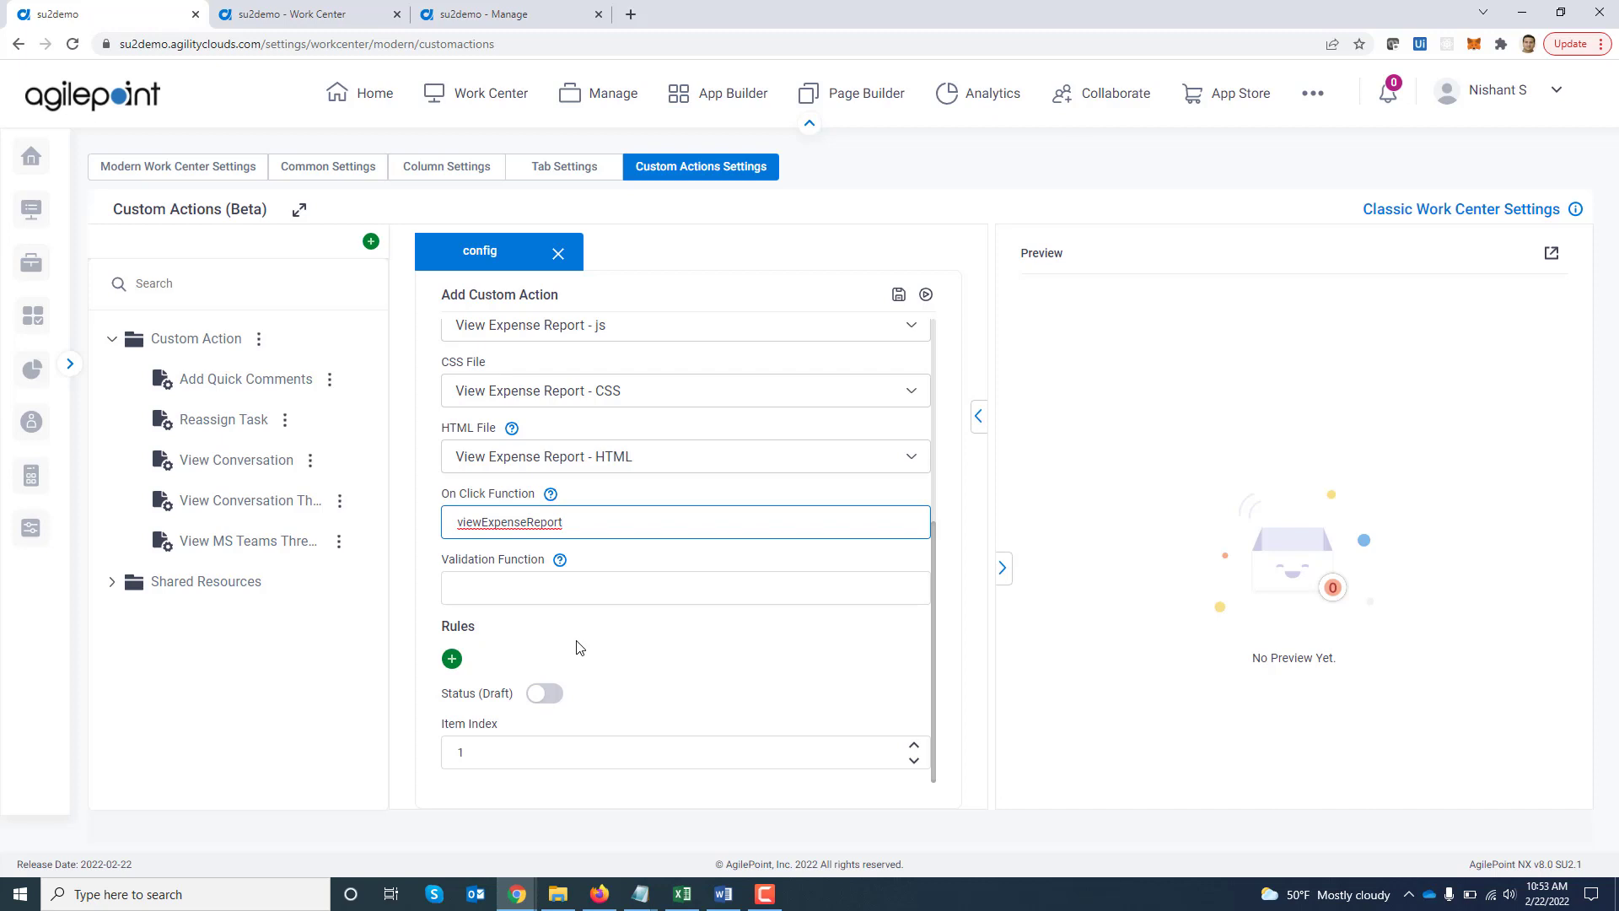
left_click(452, 660)
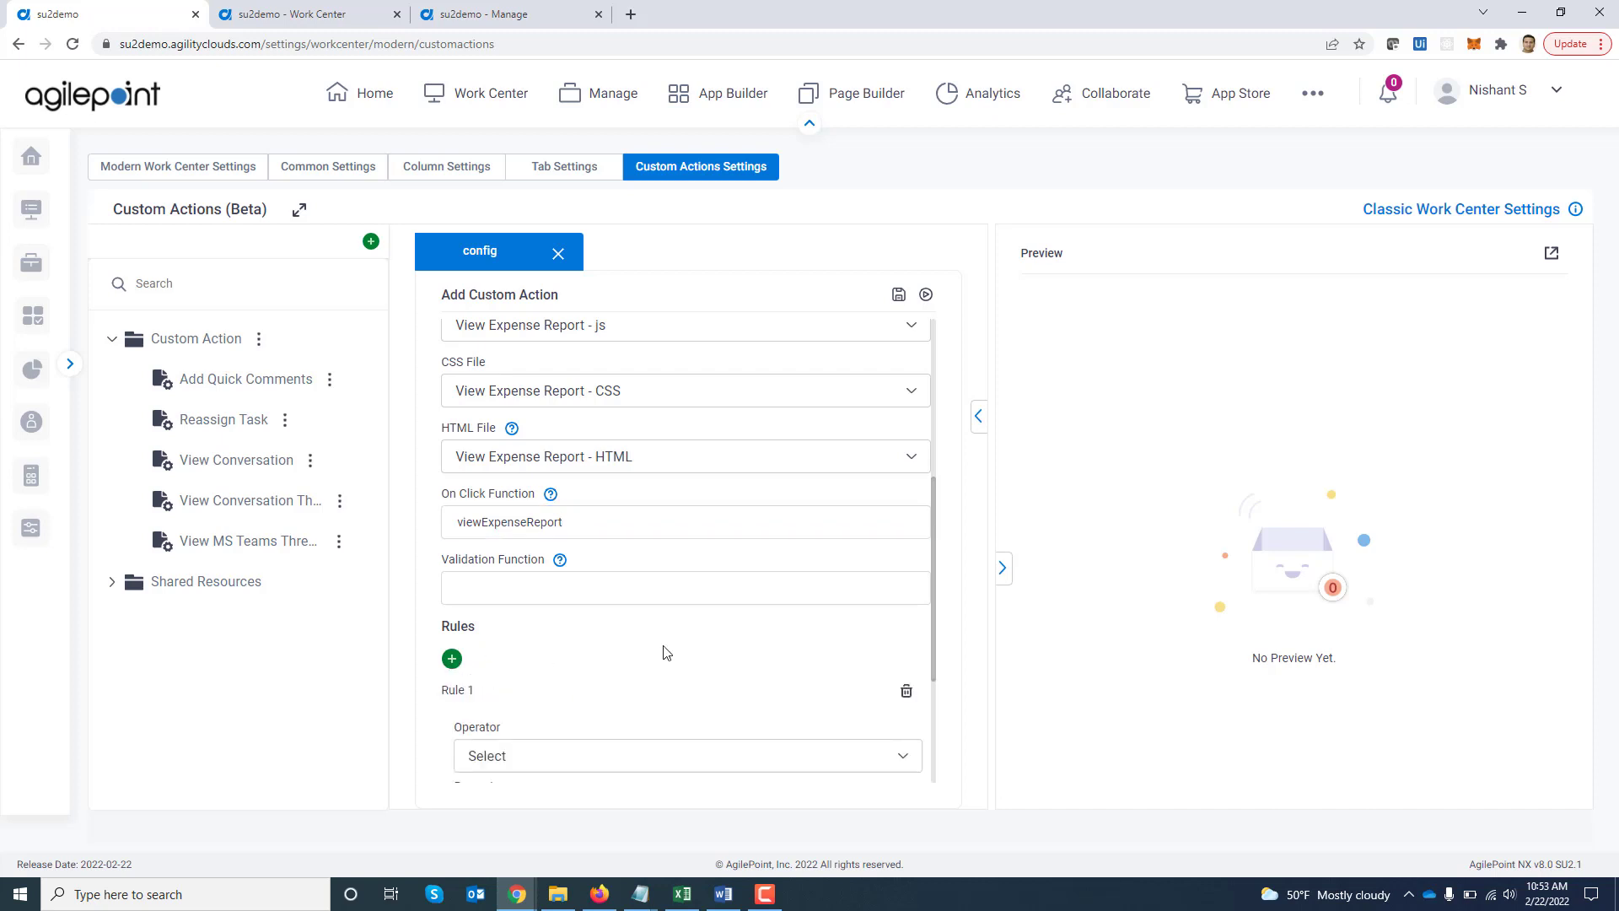
scroll(692, 653, "down", 3)
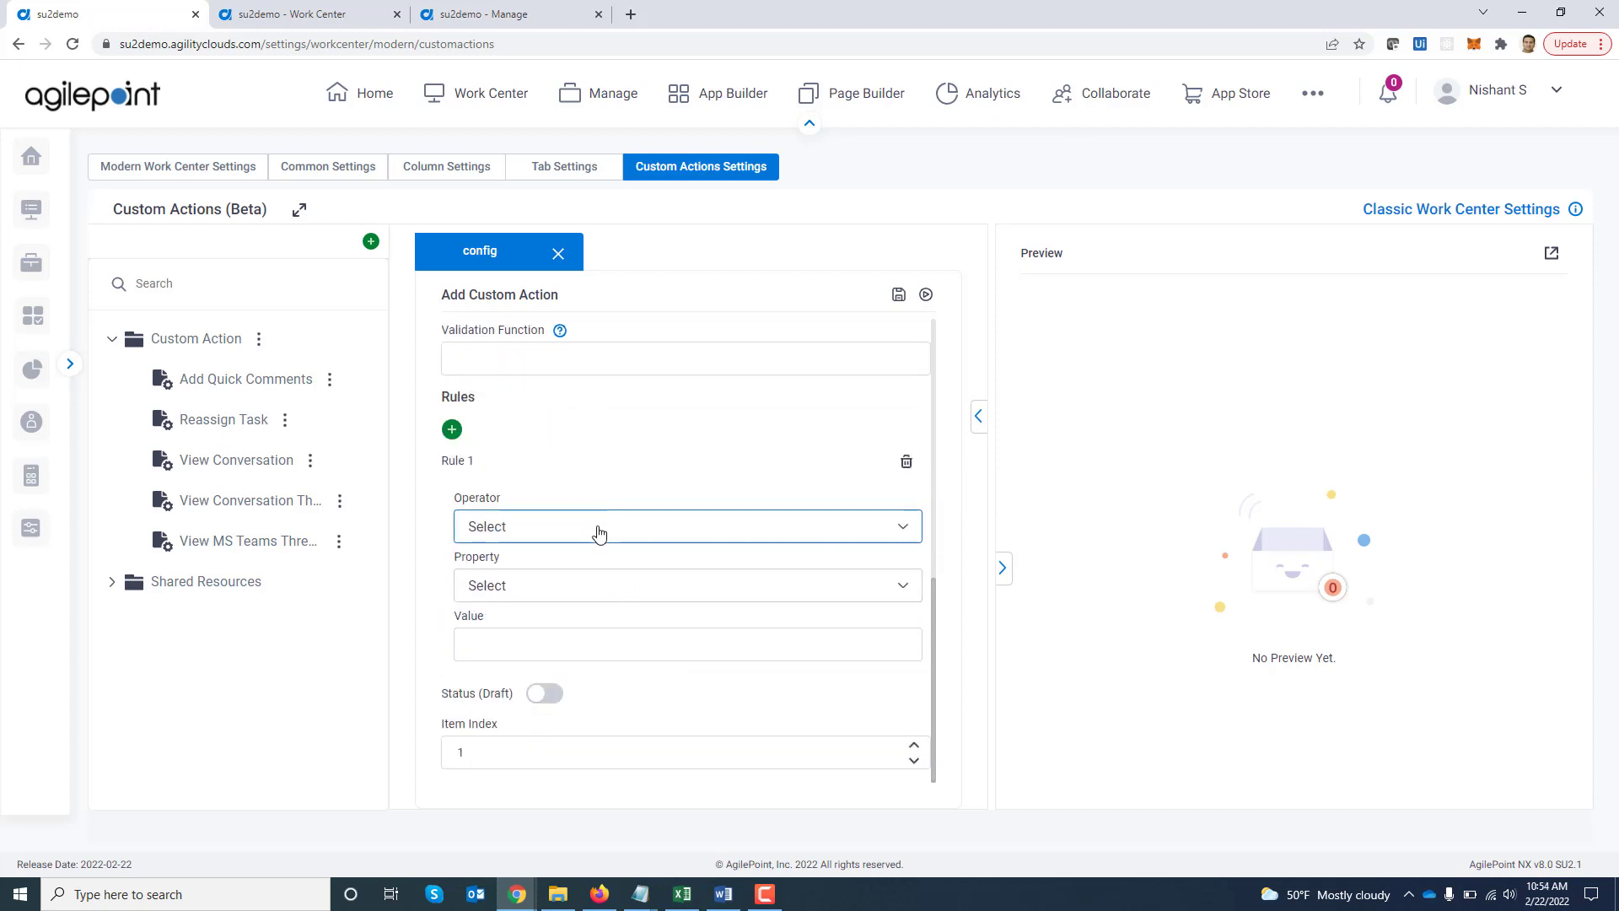
left_click(600, 533)
left_click(477, 558)
left_click(546, 600)
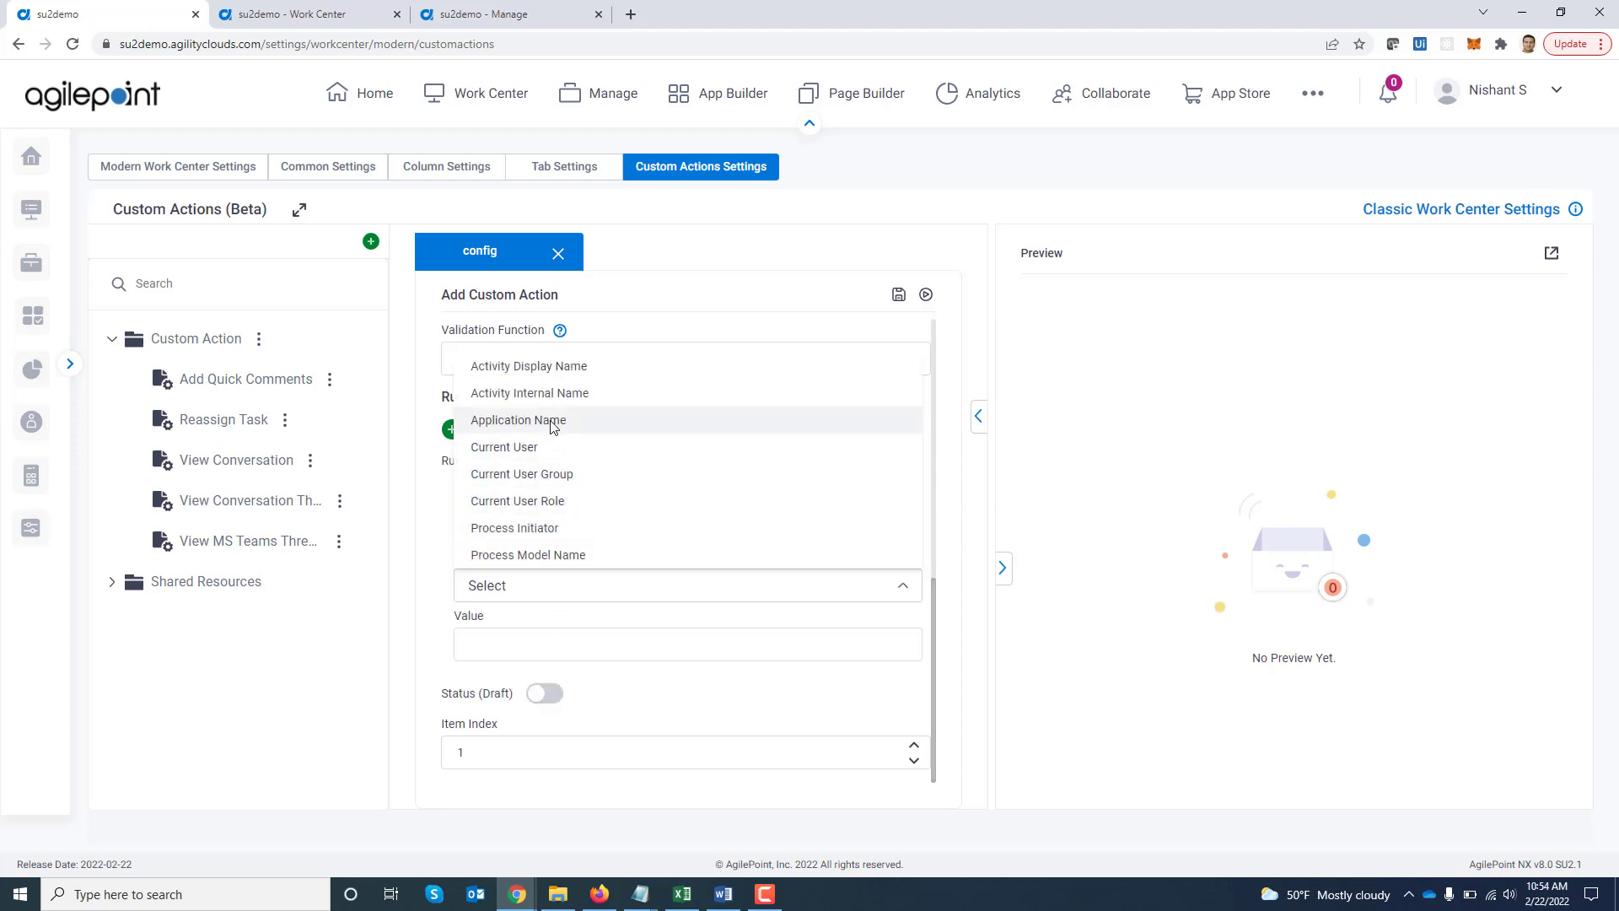
left_click(547, 421)
left_click(535, 640)
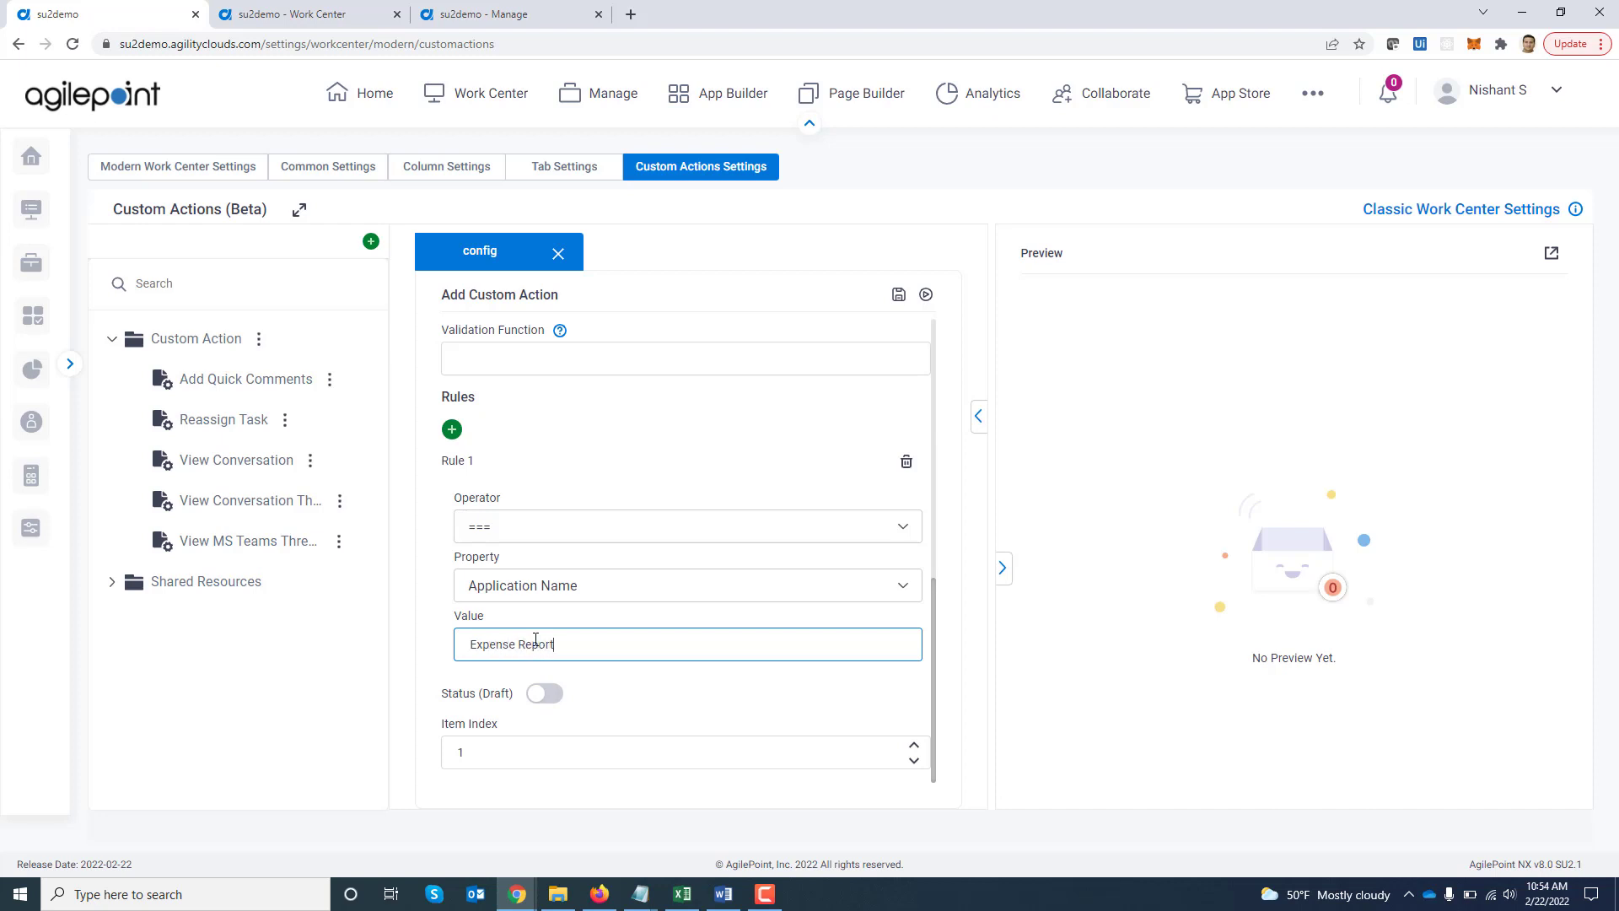
left_click(641, 712)
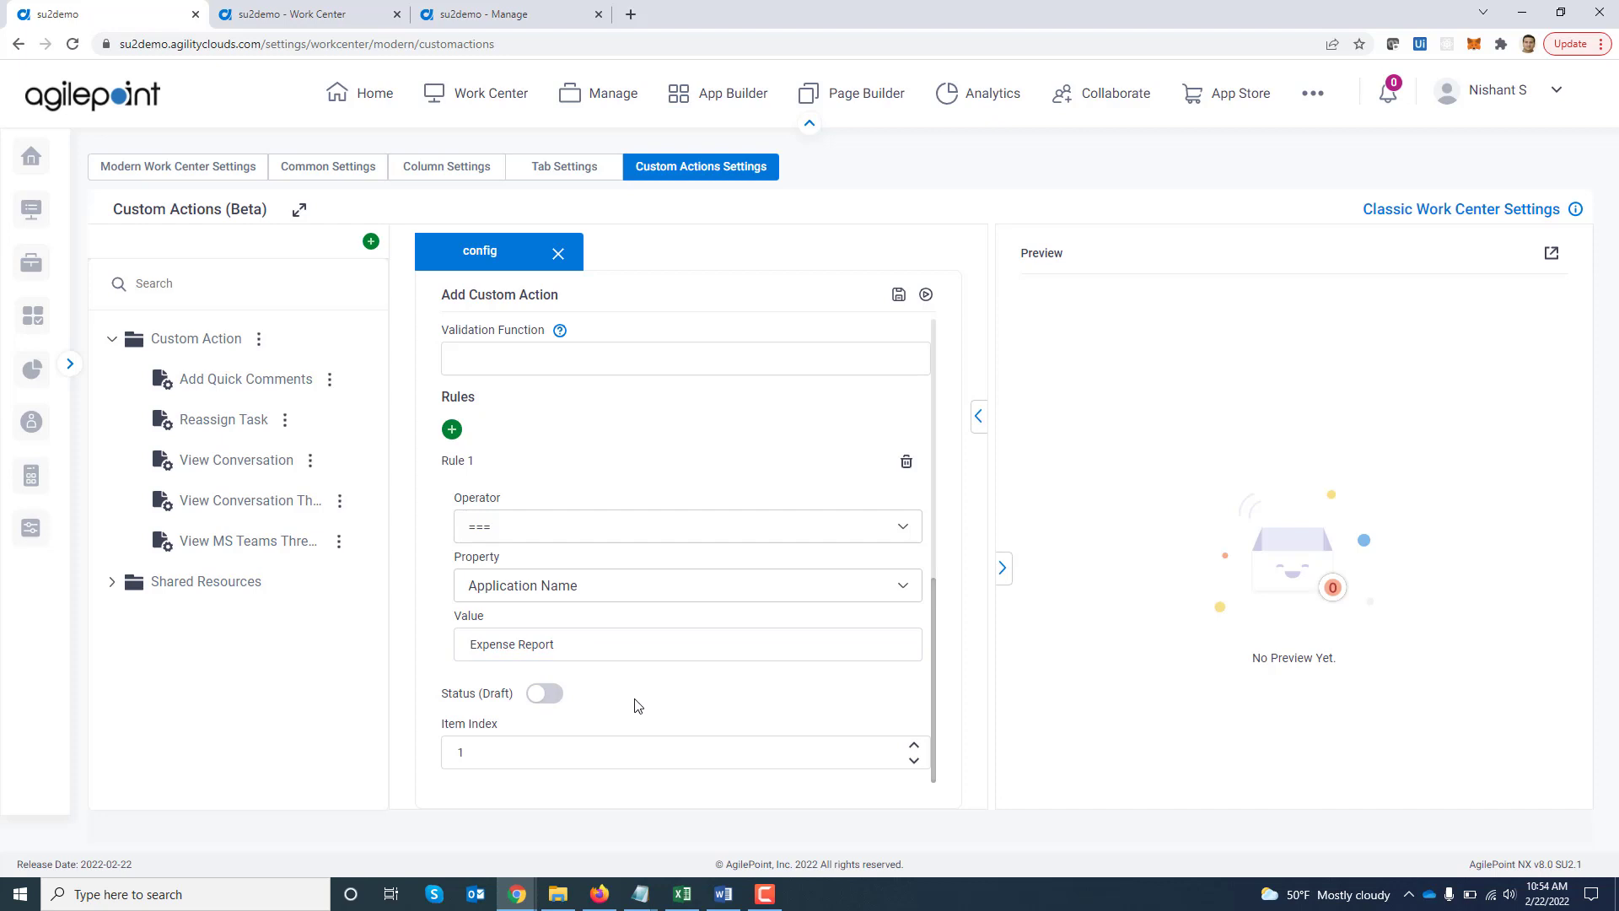
Add a second rule with operator ===, property Current User Group and value "Expense Report Approvers"
left_click(451, 430)
scroll(759, 591, "down", 3)
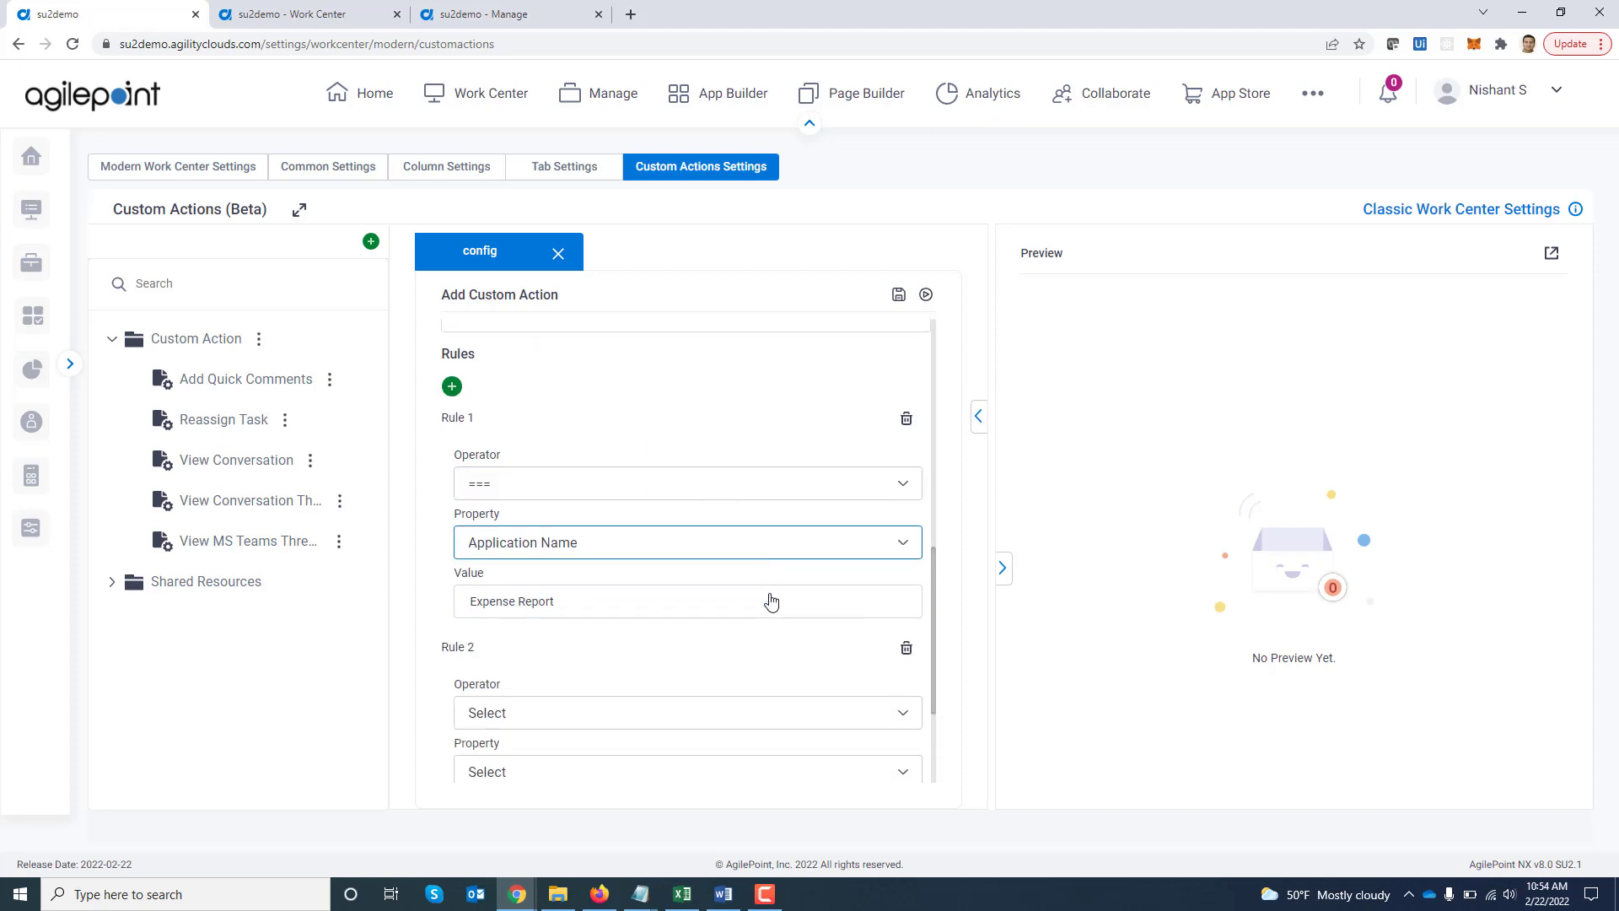
left_click(698, 553)
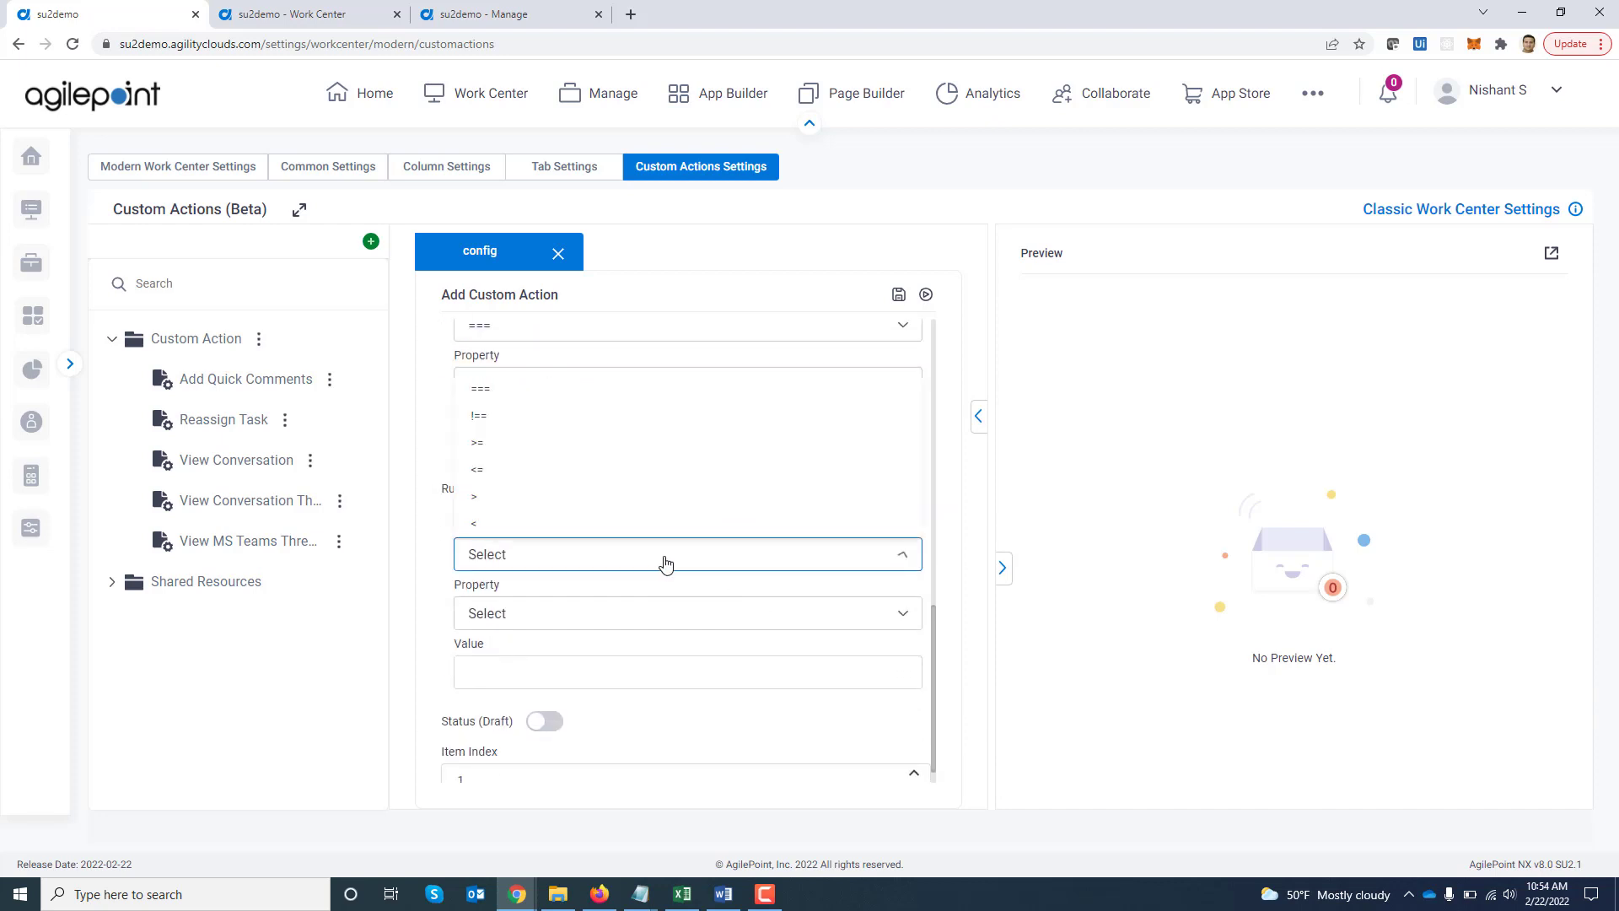
left_click(523, 421)
left_click(632, 613)
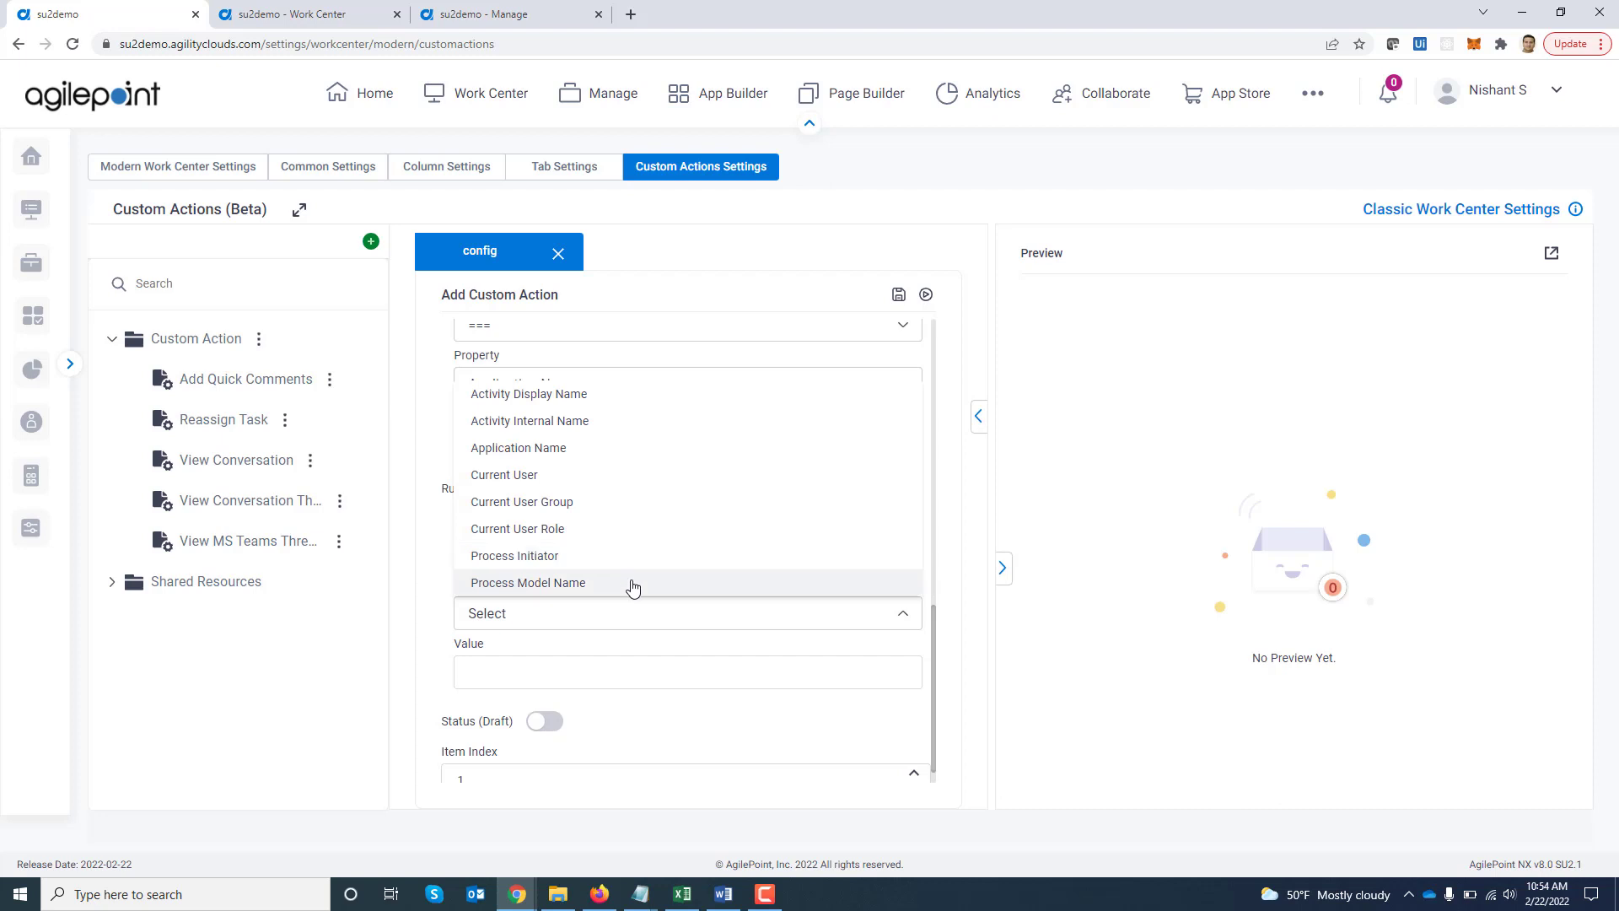
left_click(605, 507)
left_click(547, 672)
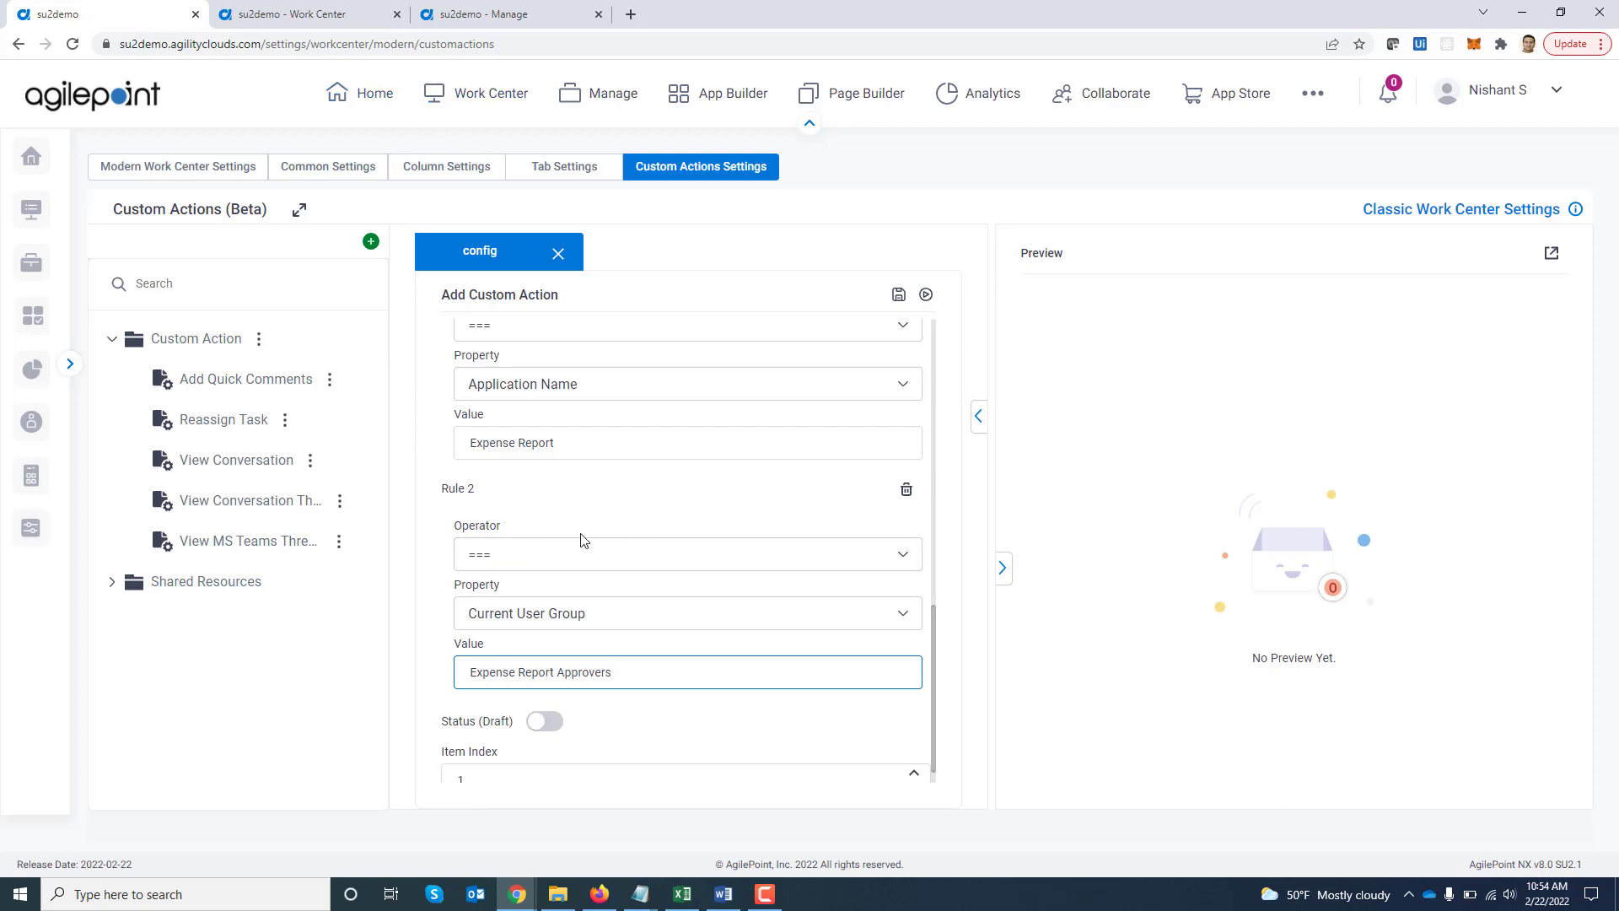
Save the custom action with its status set to Published and preview it
scroll(773, 734, "down", 1)
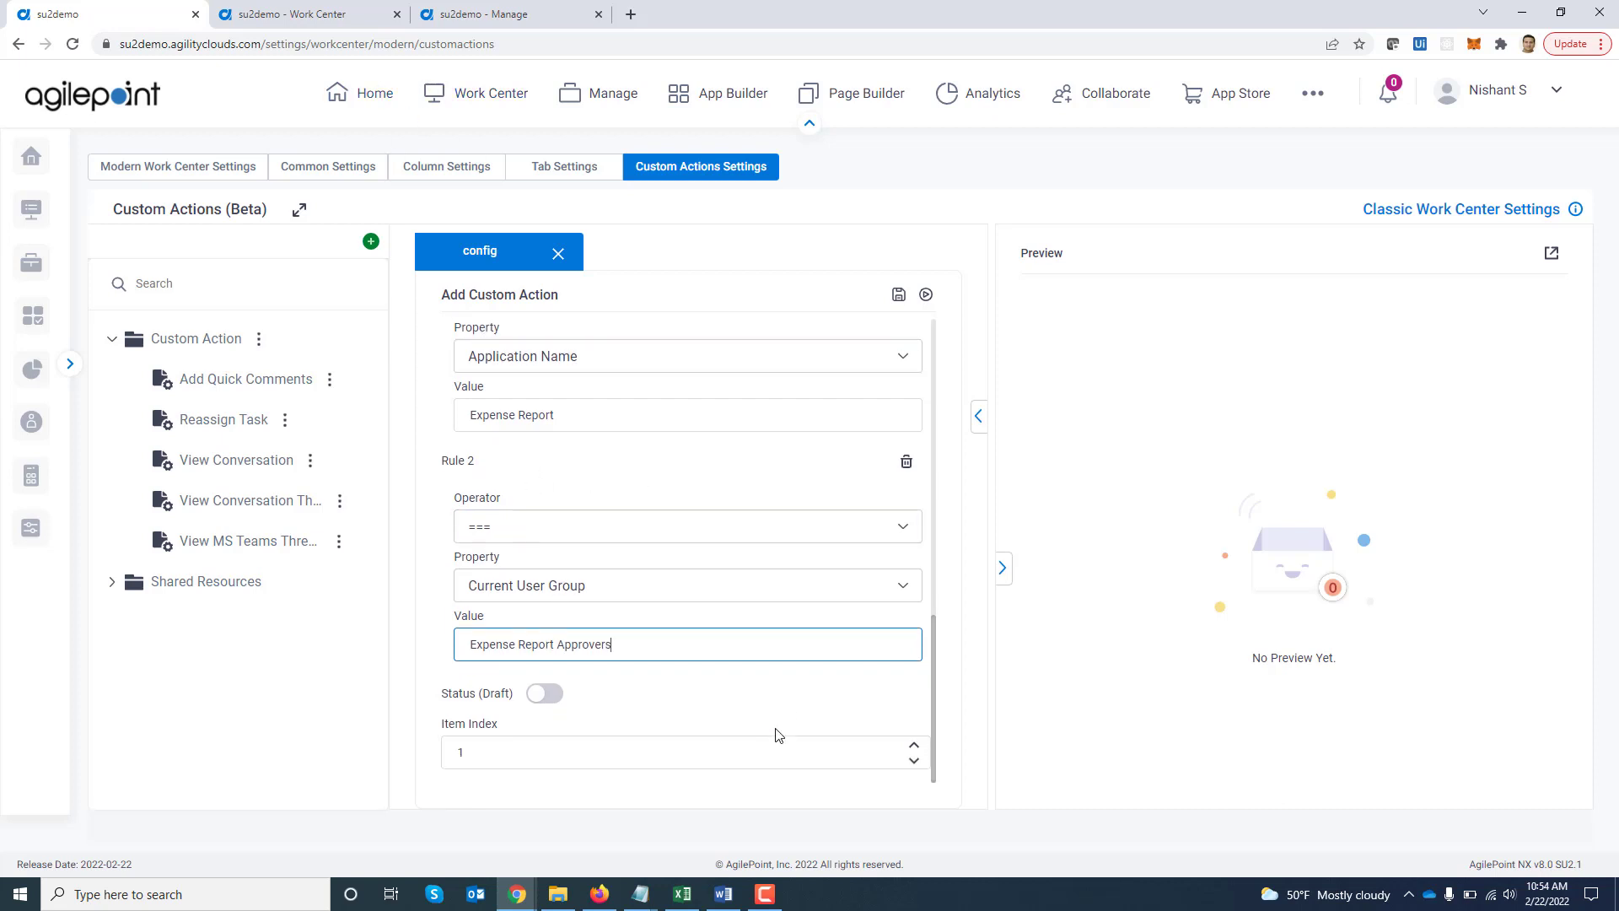
left_click(560, 695)
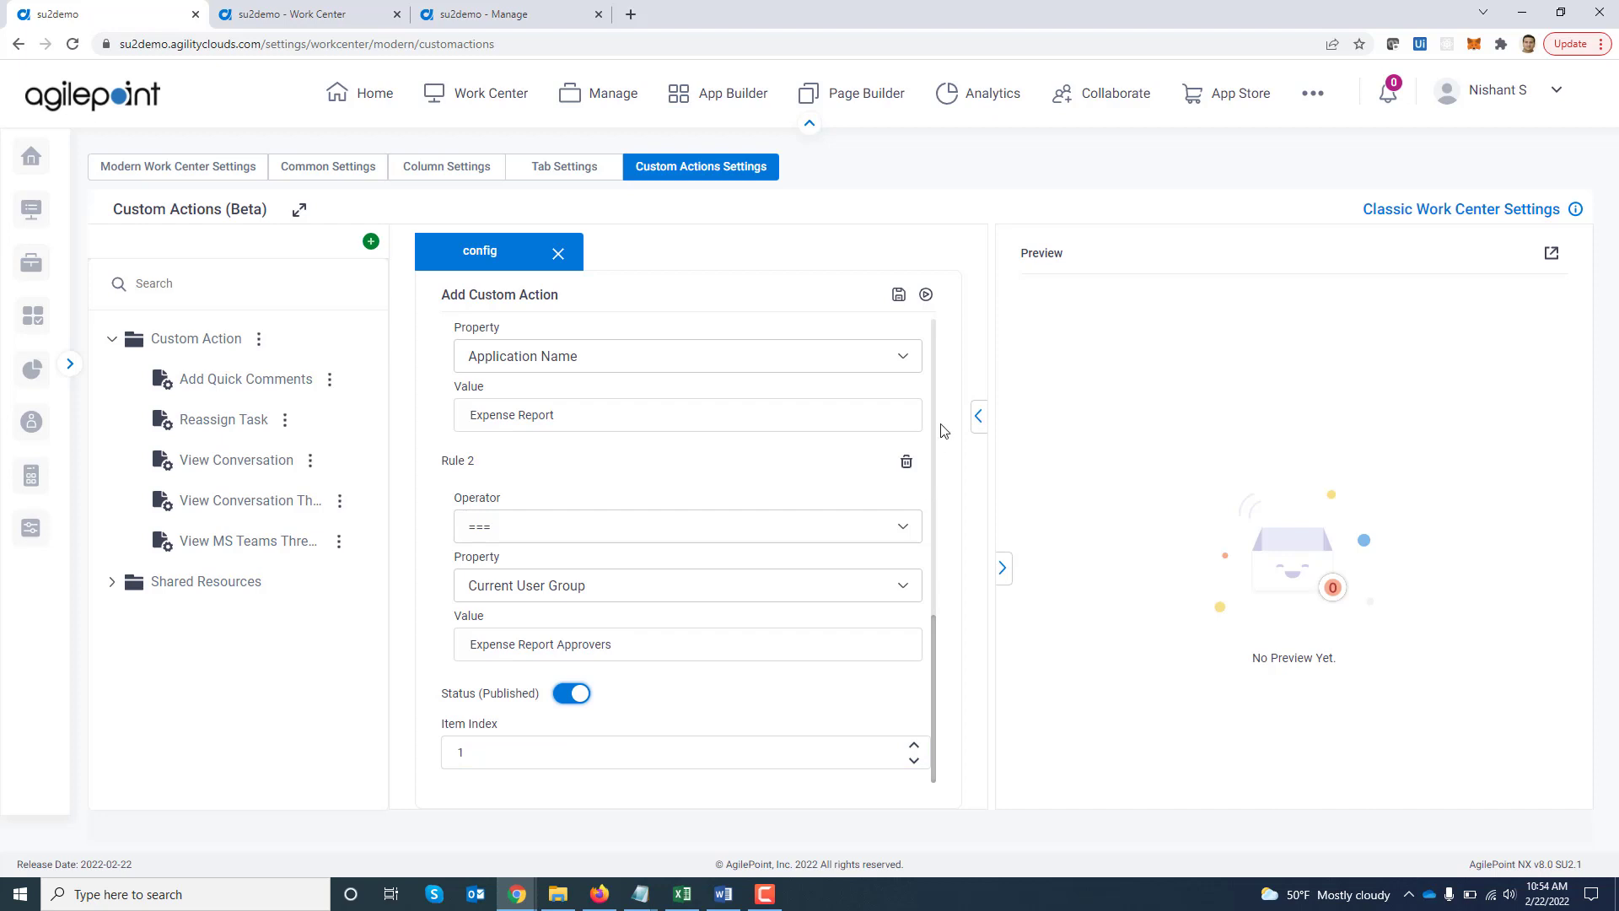
left_click(899, 294)
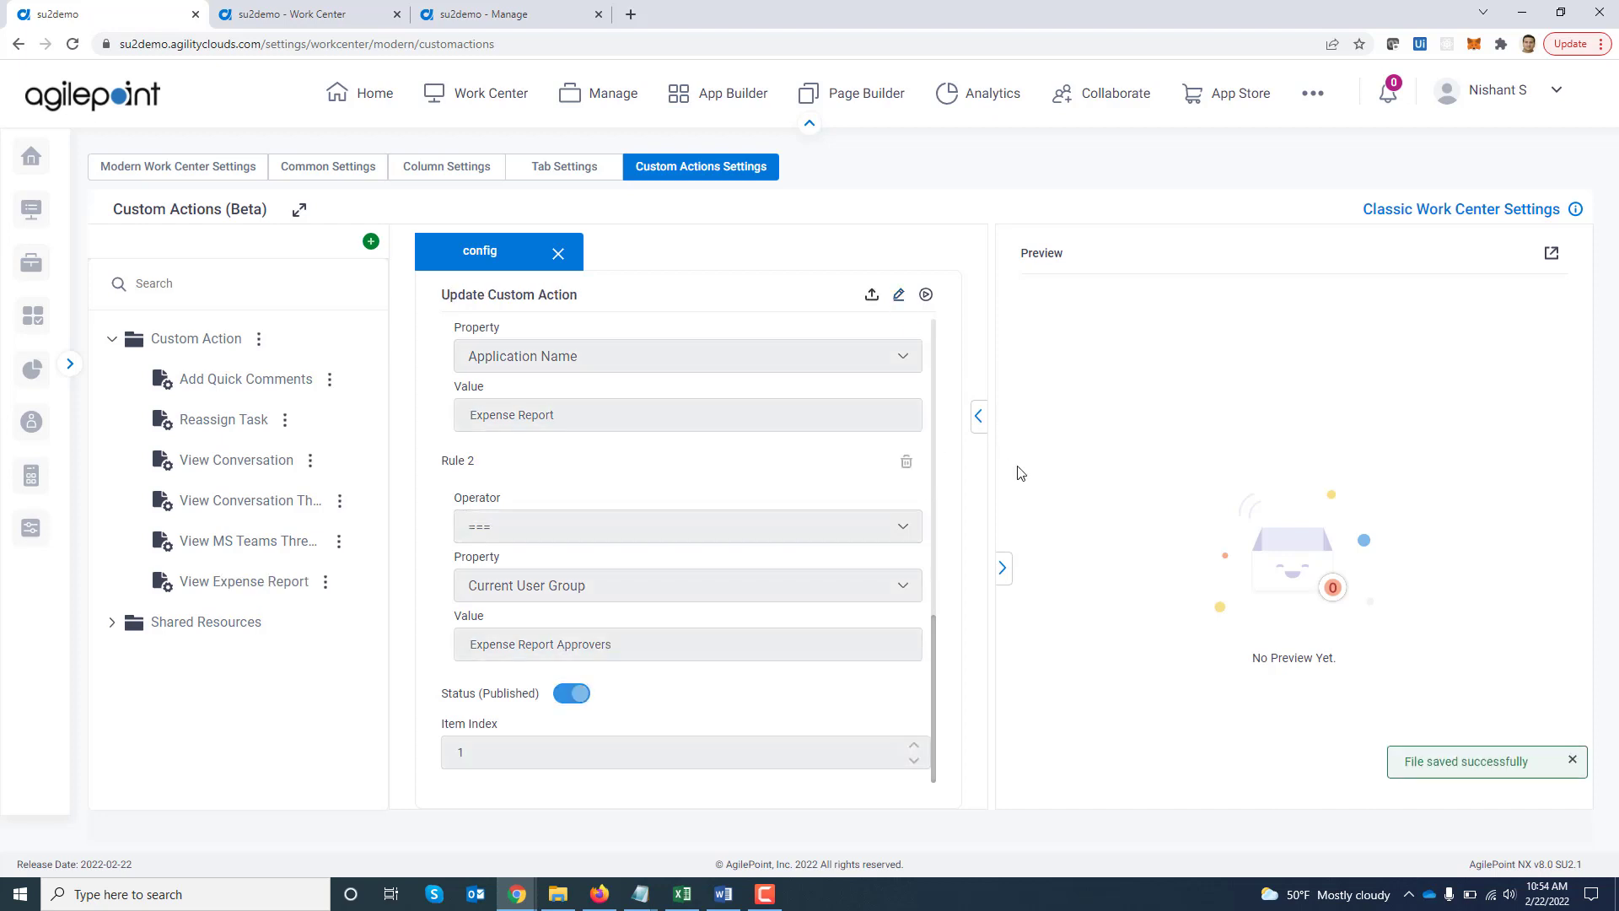
left_click(926, 295)
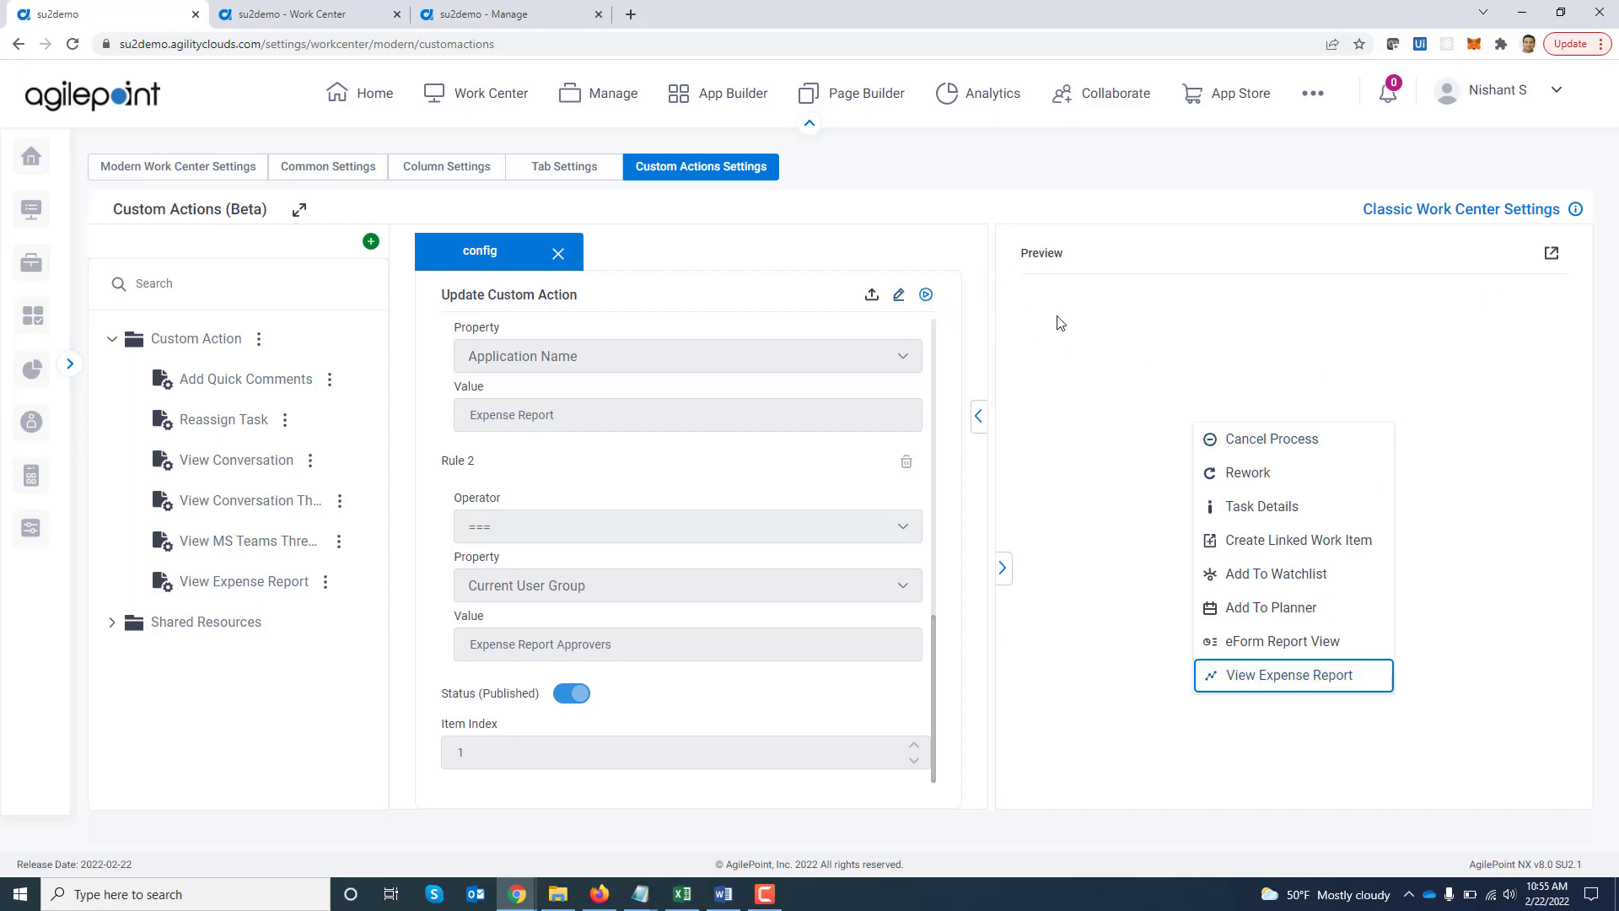
Open the Reassign Task HTML file from Shared Resources and preview it in the pane with the Reassign Task CSS applied
left_click(112, 621)
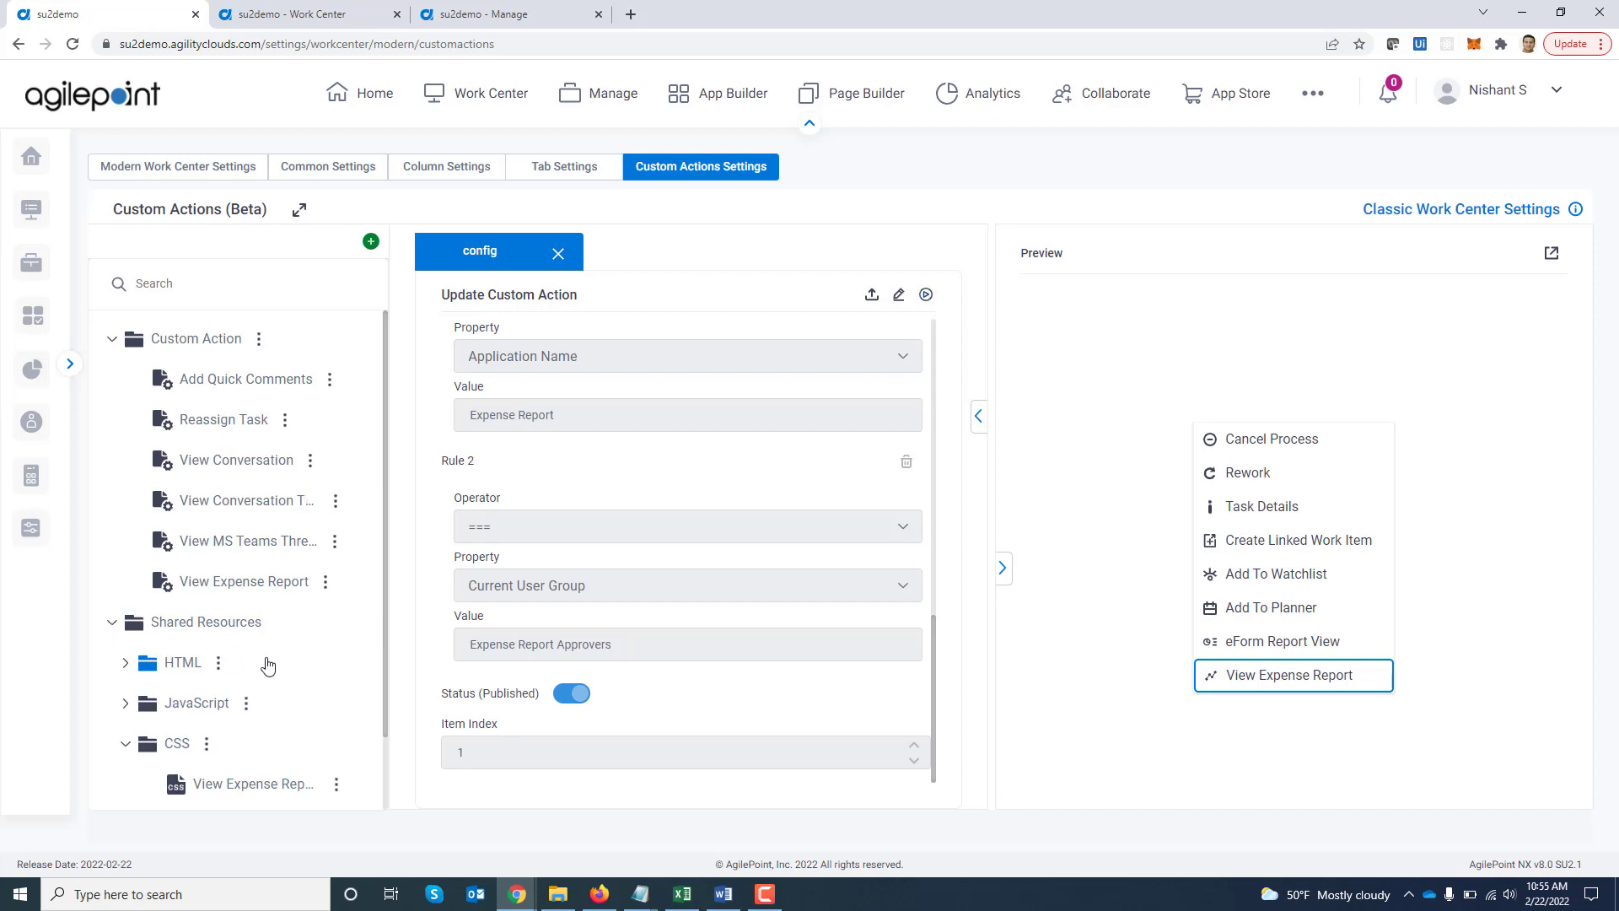
left_click(126, 663)
left_click(282, 744)
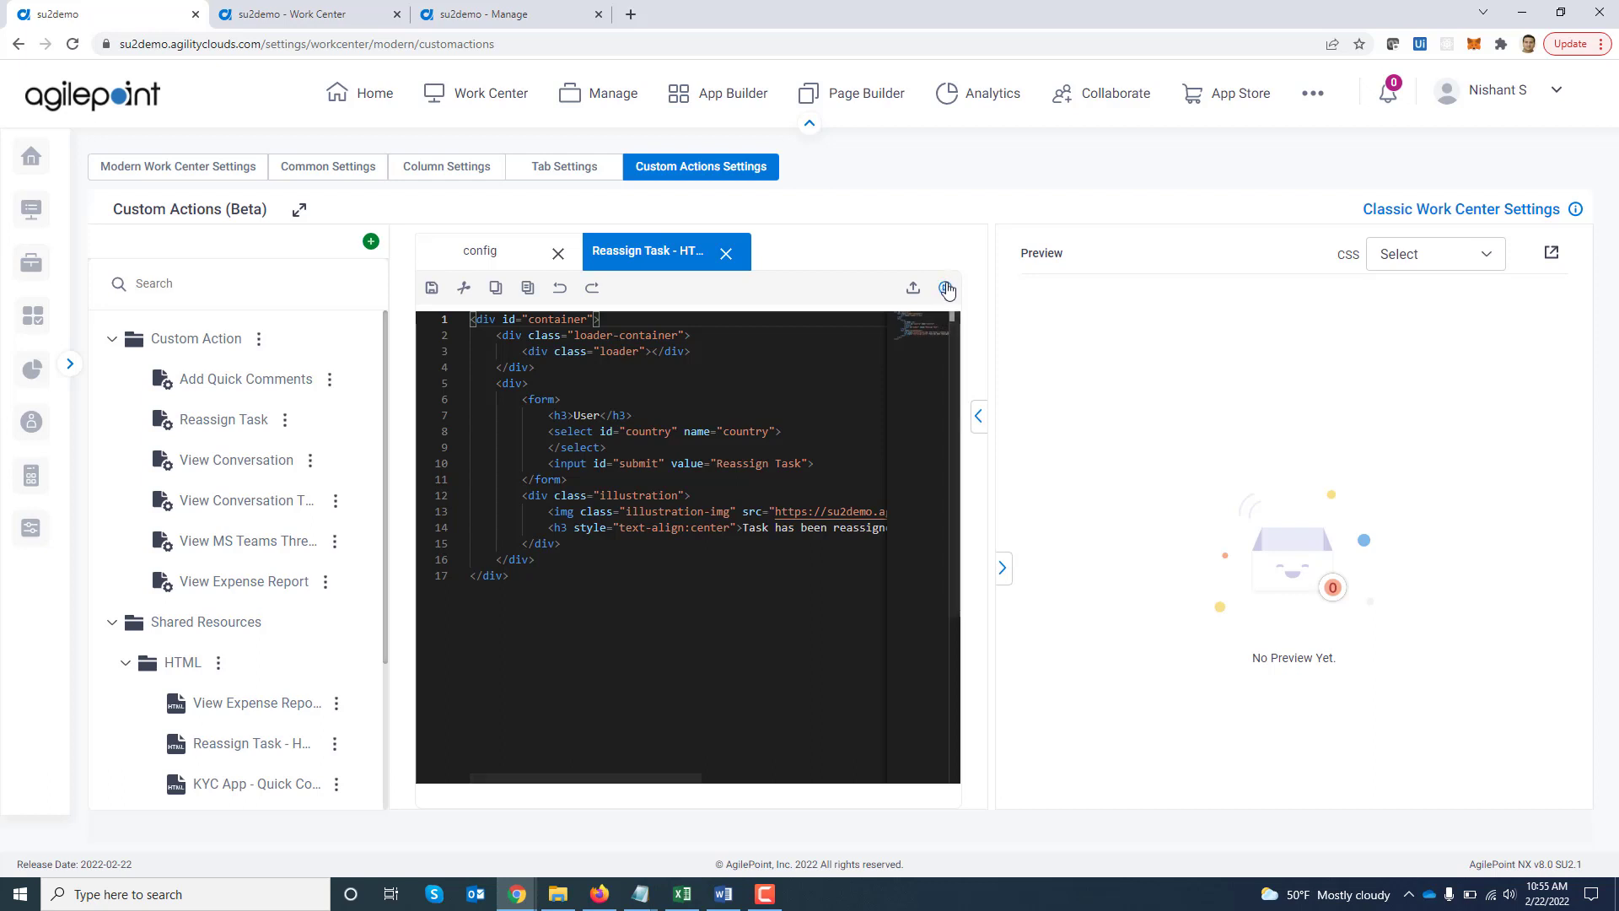
left_click(945, 288)
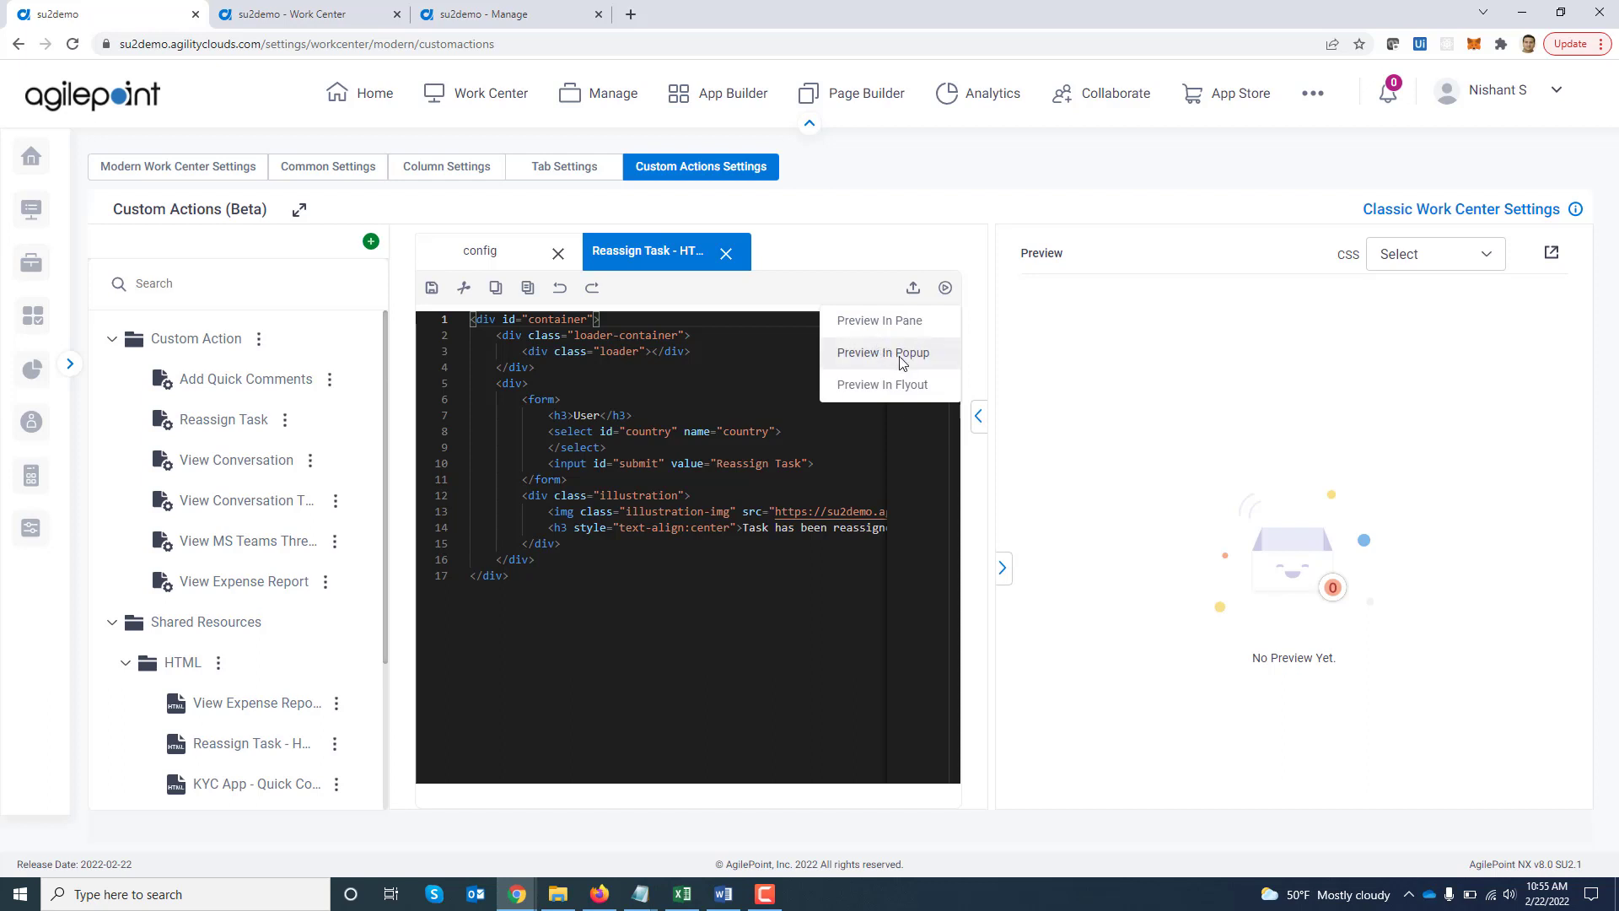
left_click(889, 323)
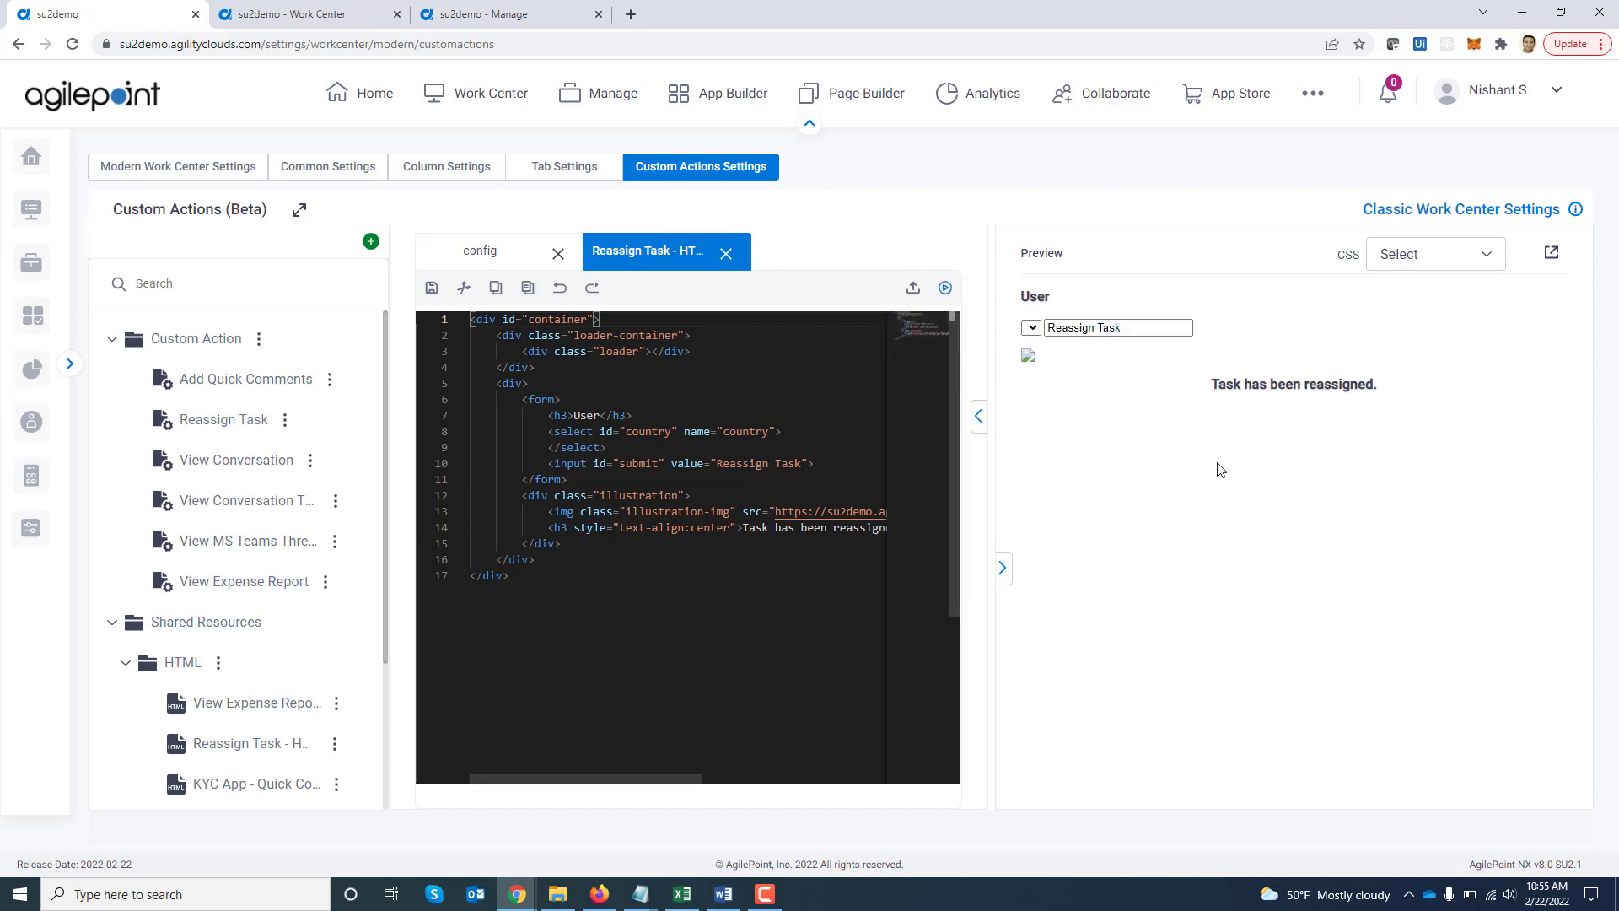
left_click(1425, 263)
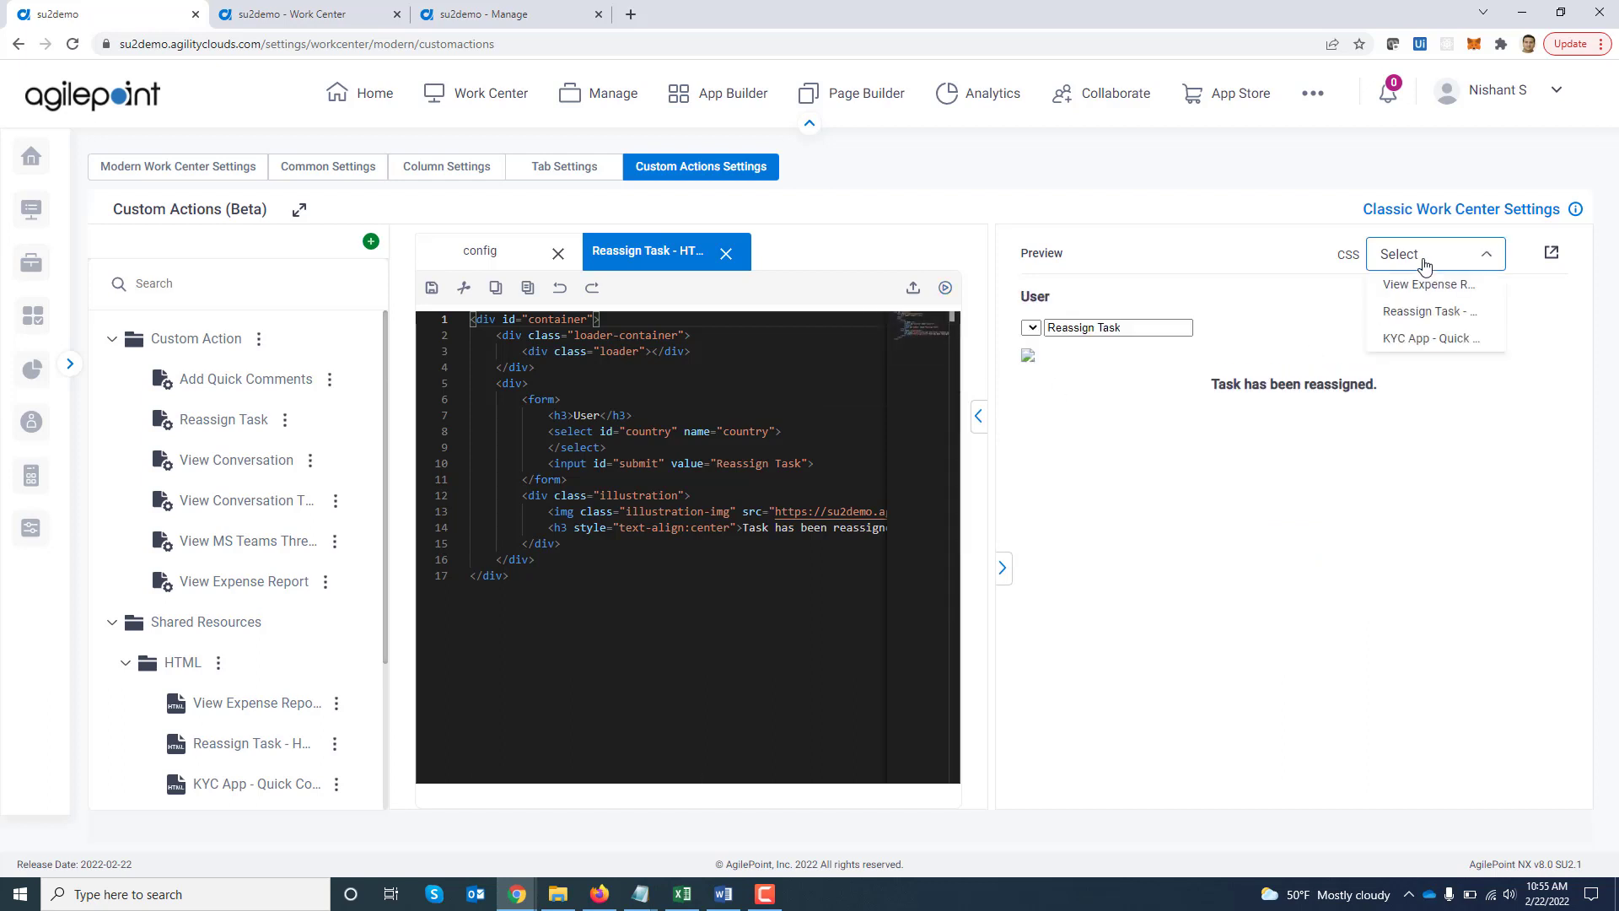
left_click(1446, 317)
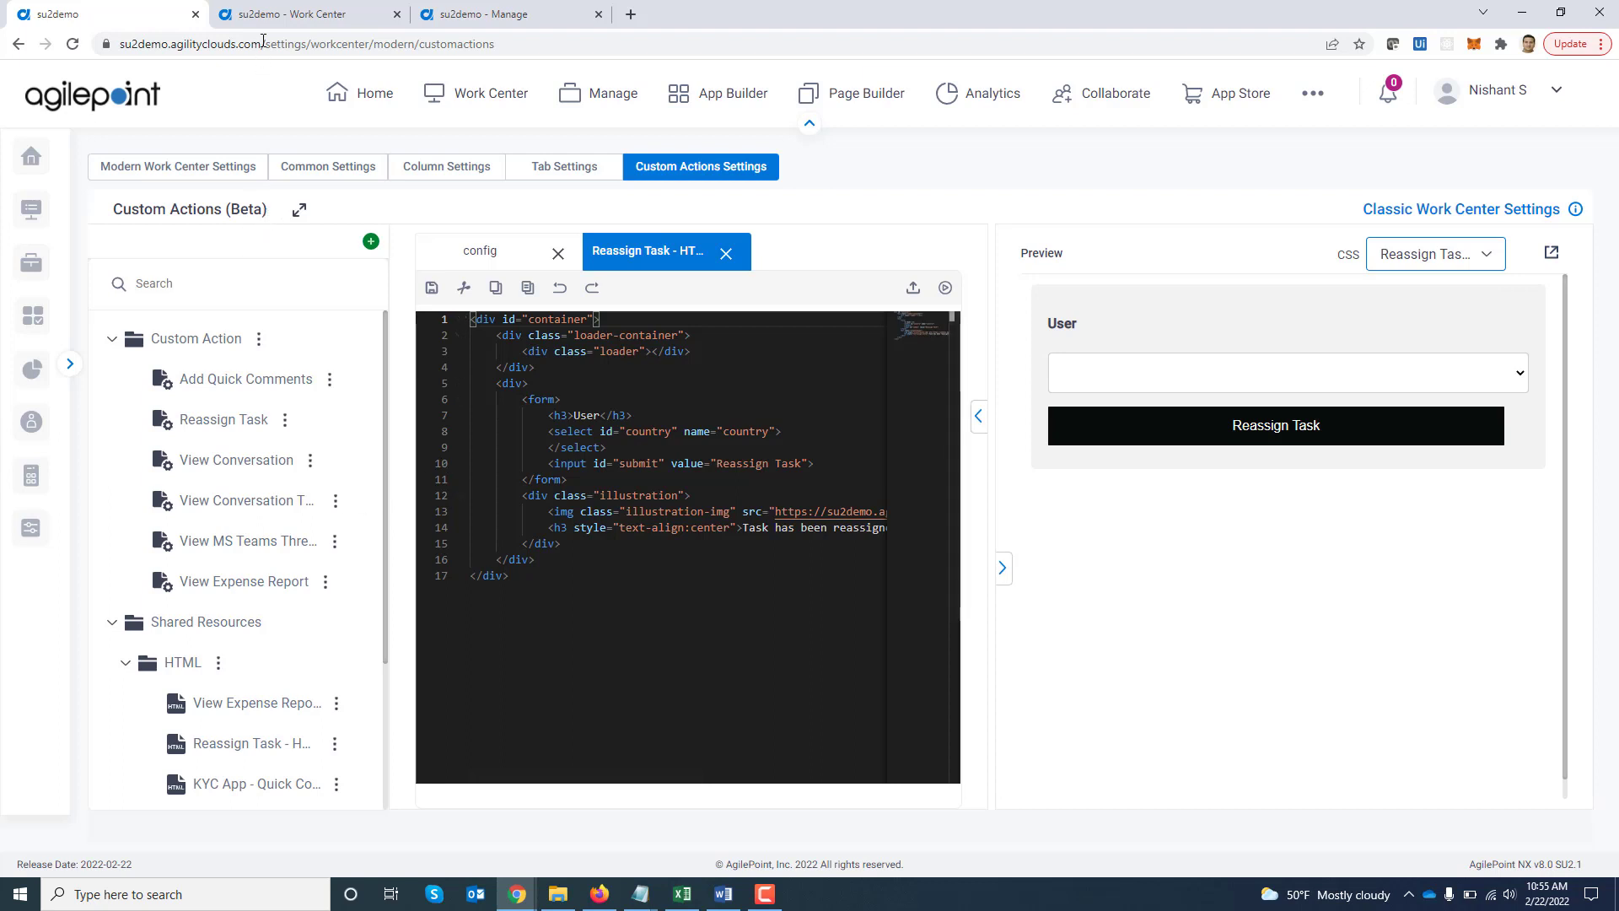
In the Work Center tasks, check the Supervisor Review task's actions and run View Expense Report on the first overdue Manager Review task
left_click(283, 12)
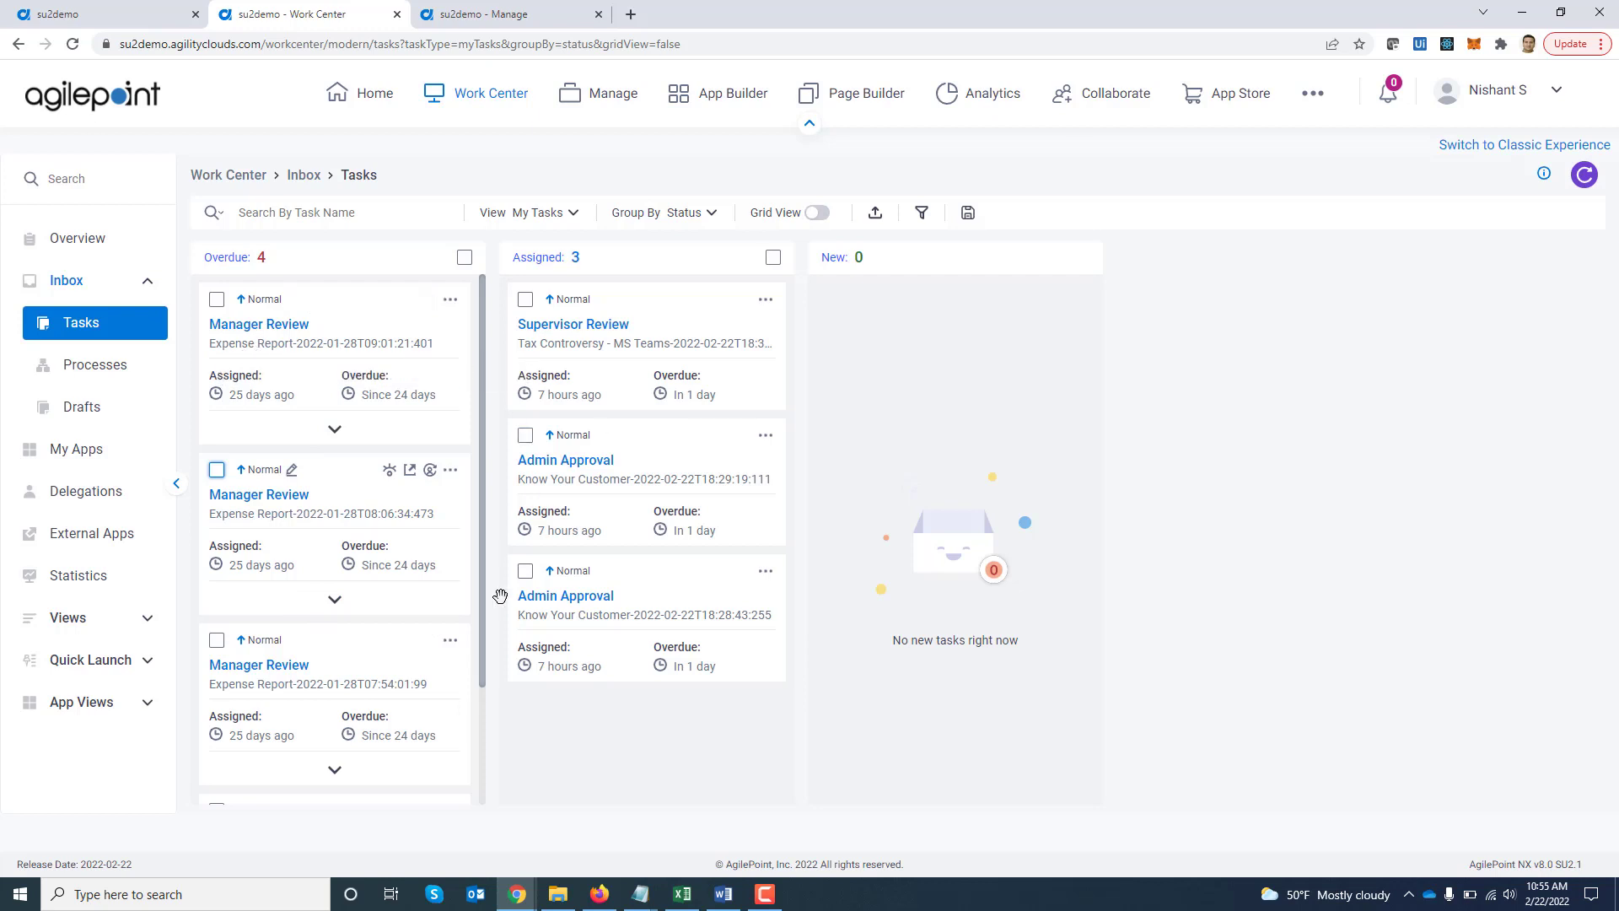
left_click(765, 300)
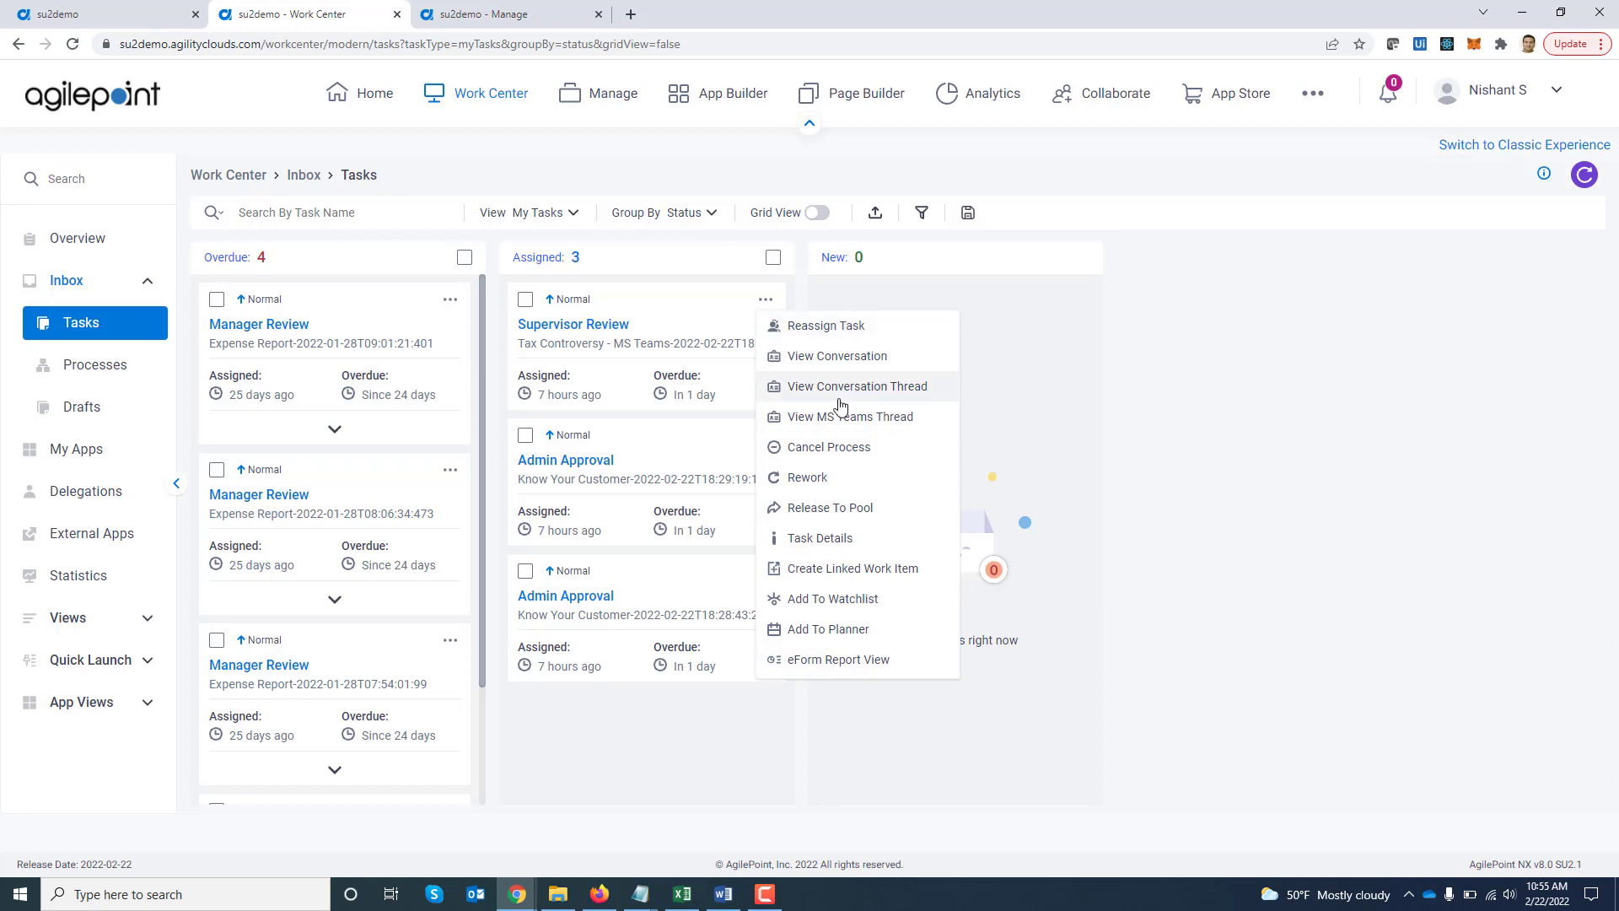
left_click(451, 302)
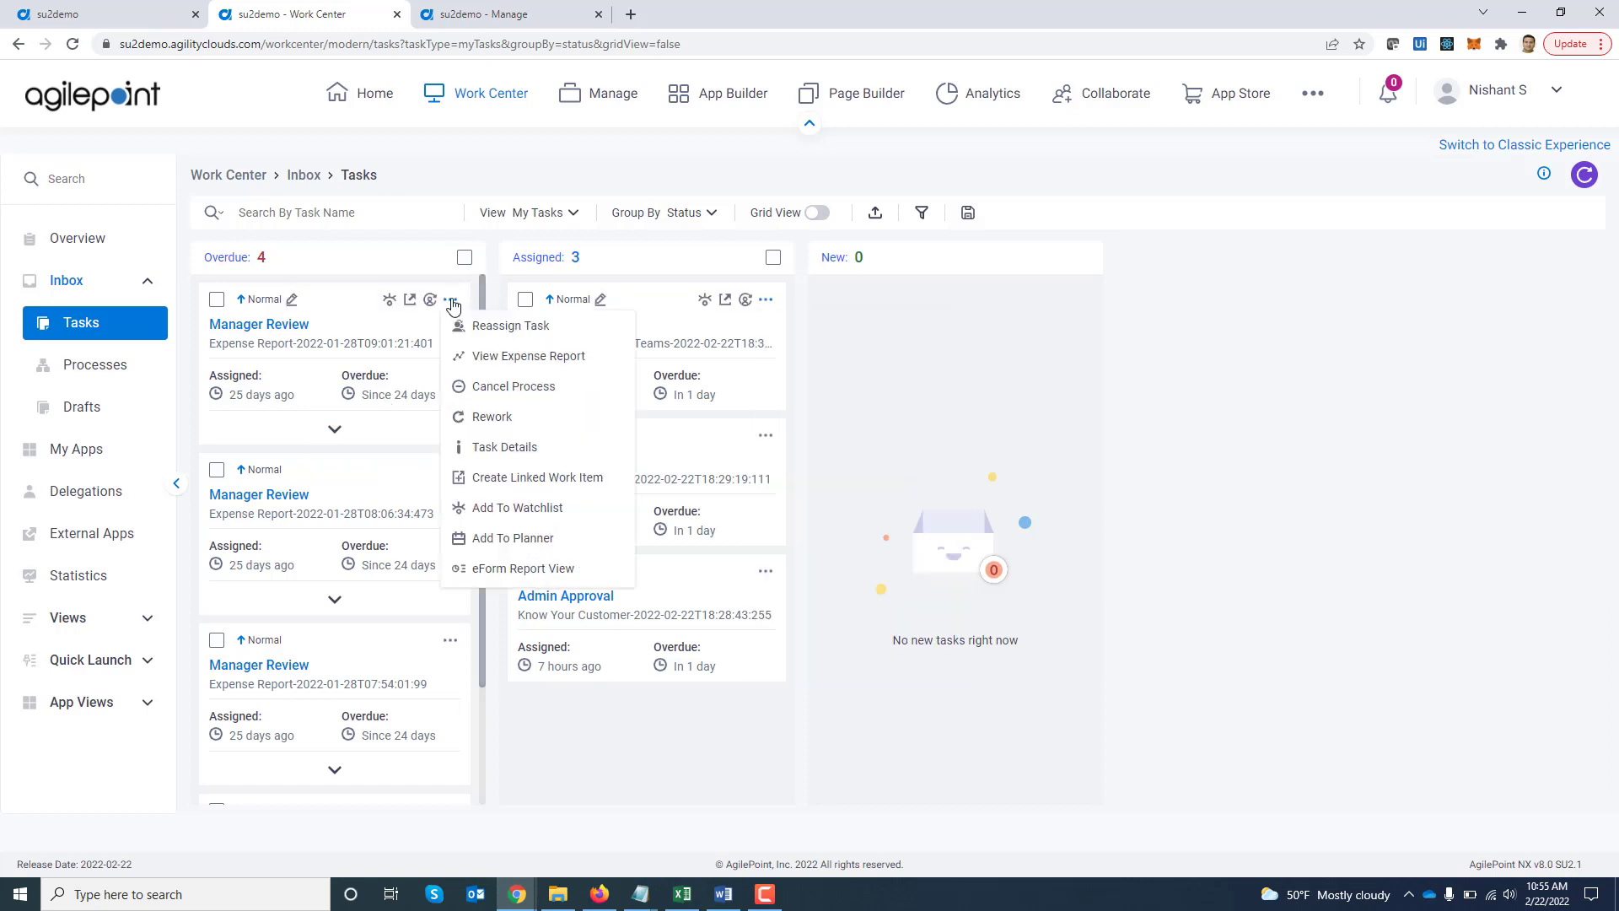
left_click(508, 357)
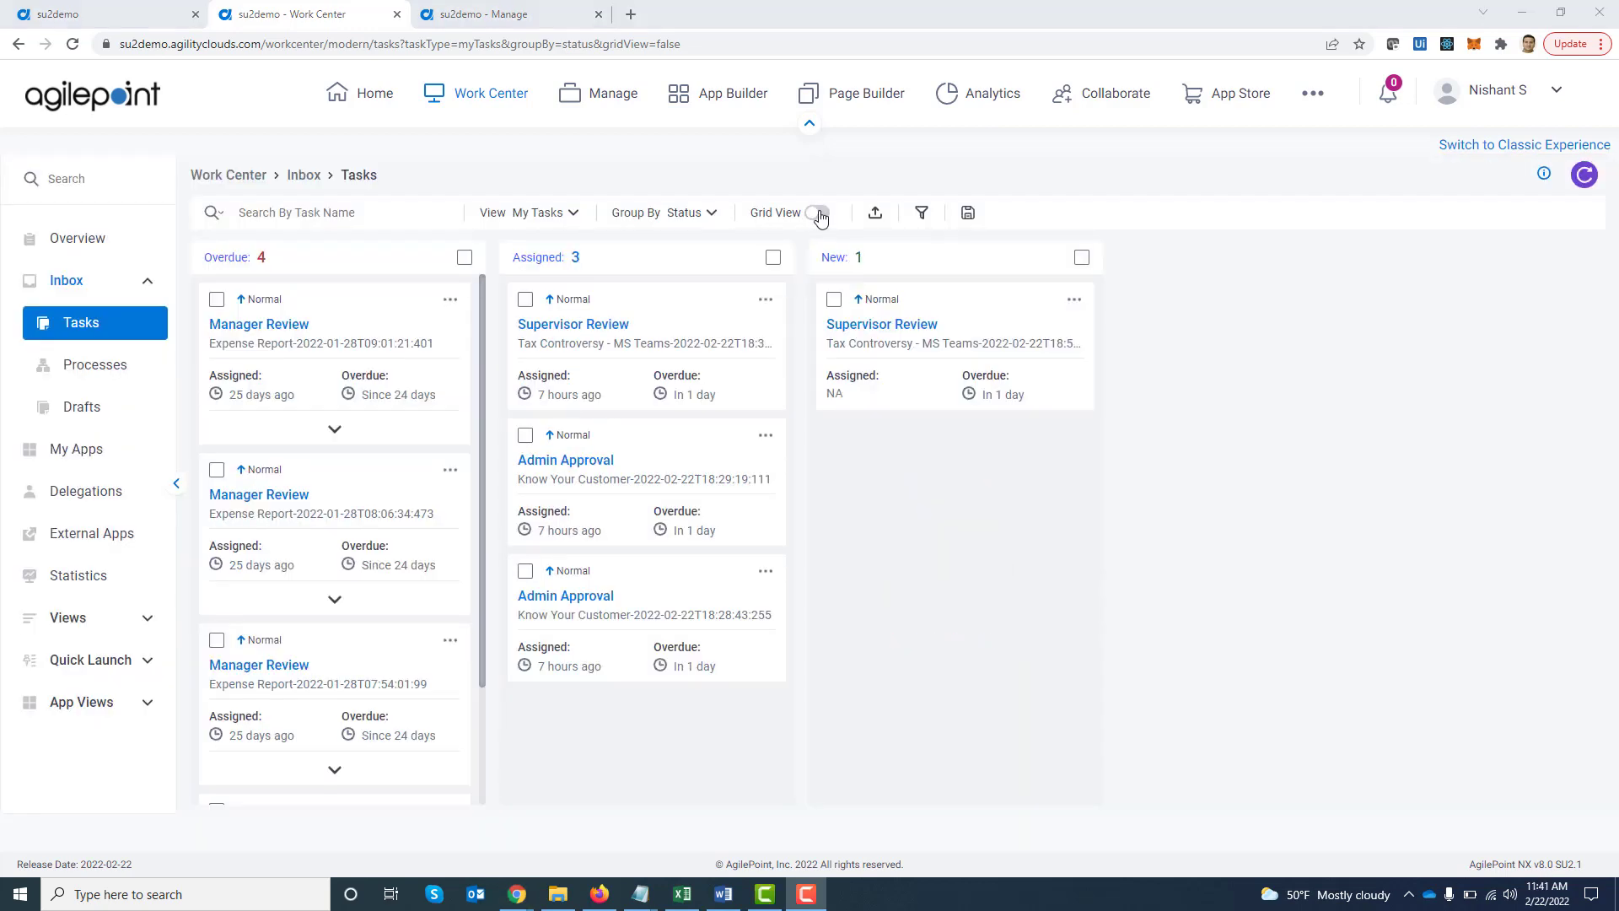
Test View Expense Report on the first overdue Manager Review task in grid view, close the report and return to card view
left_click(818, 213)
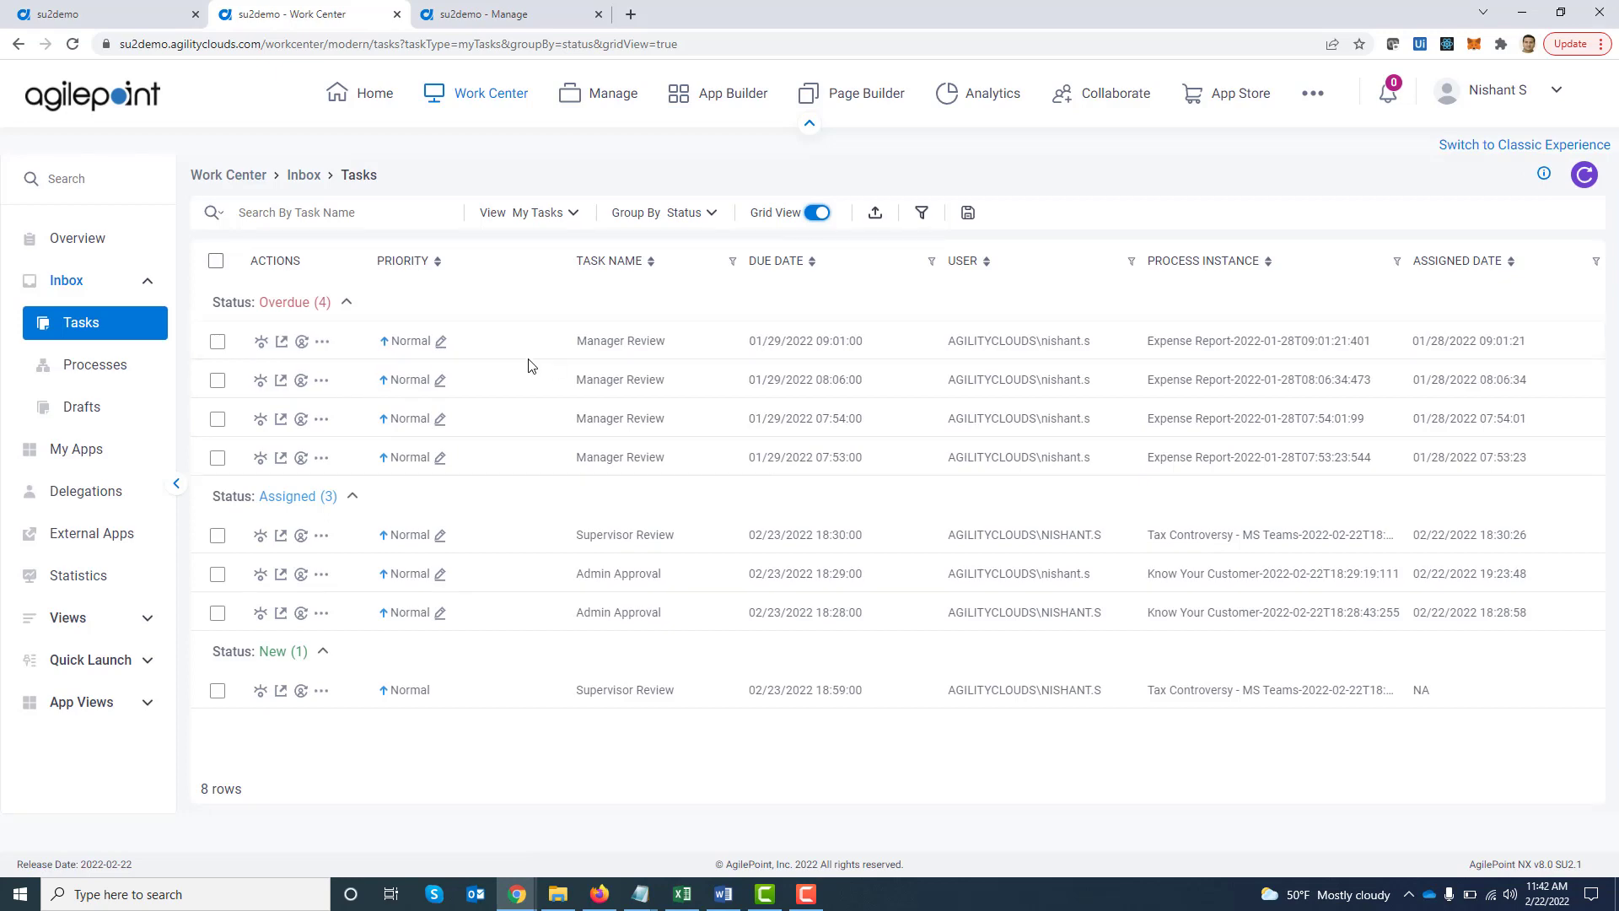
left_click(321, 342)
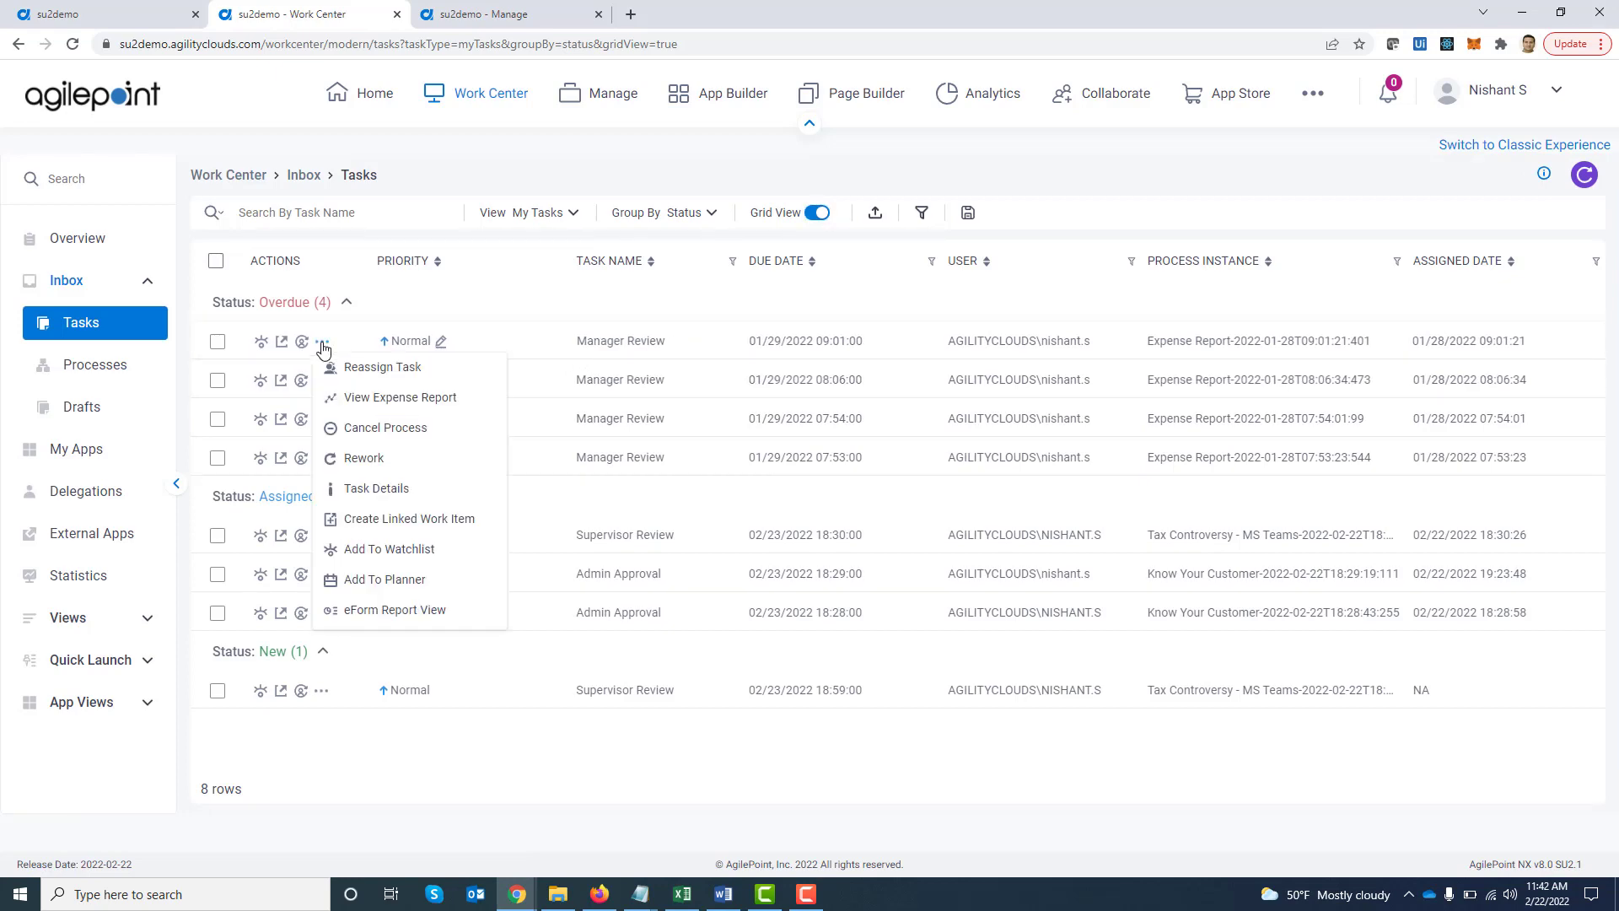
left_click(404, 414)
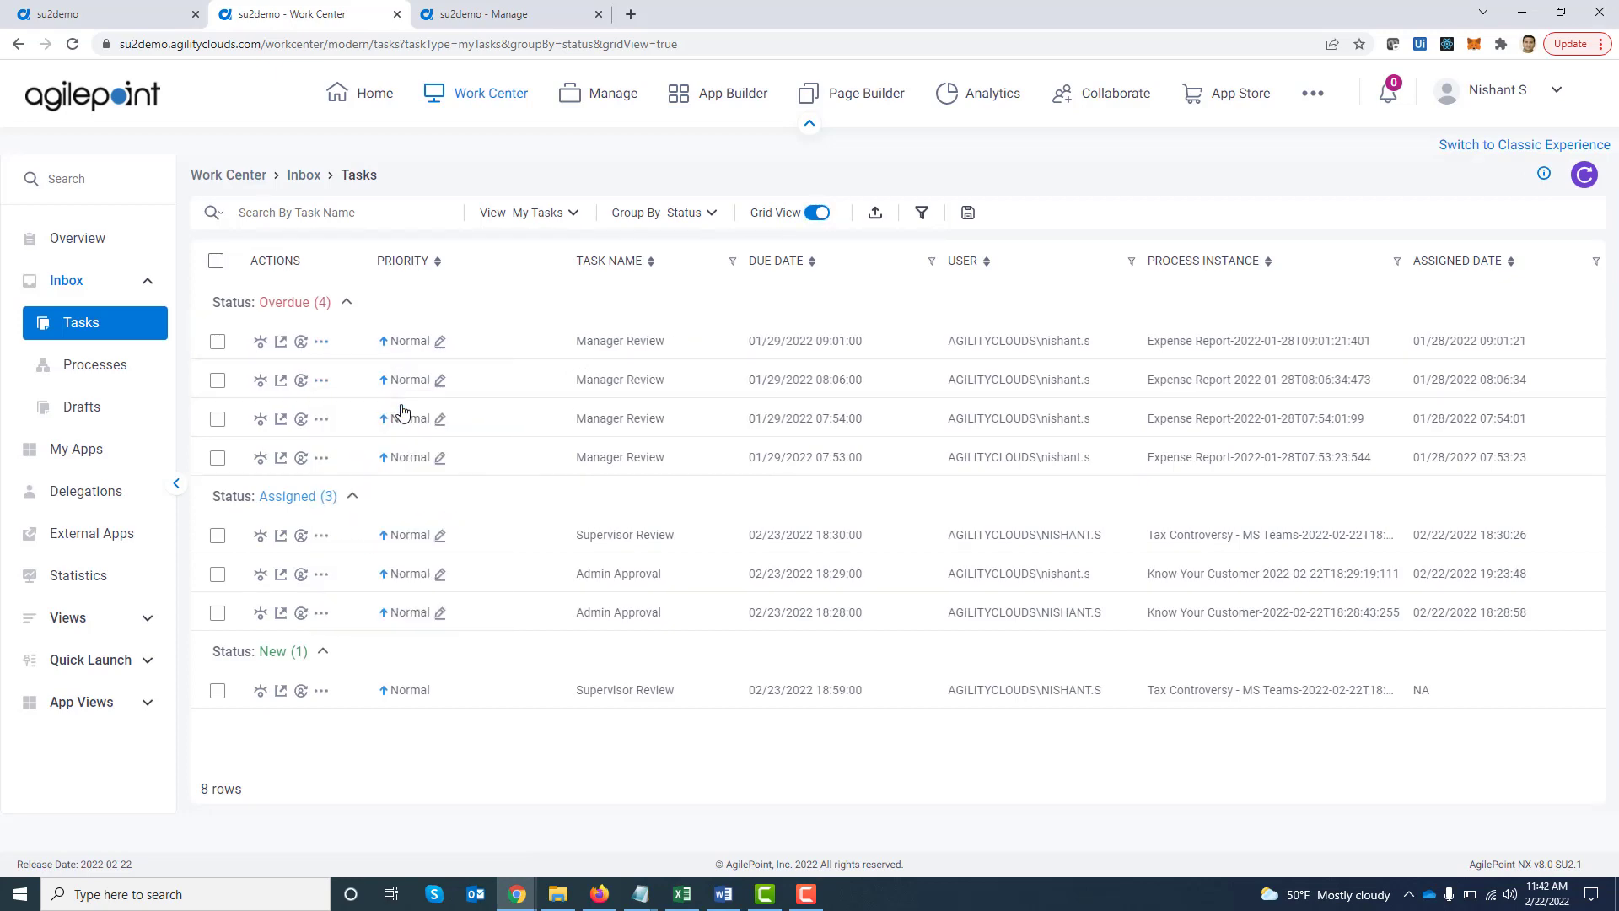
left_click(1094, 341)
left_click(815, 213)
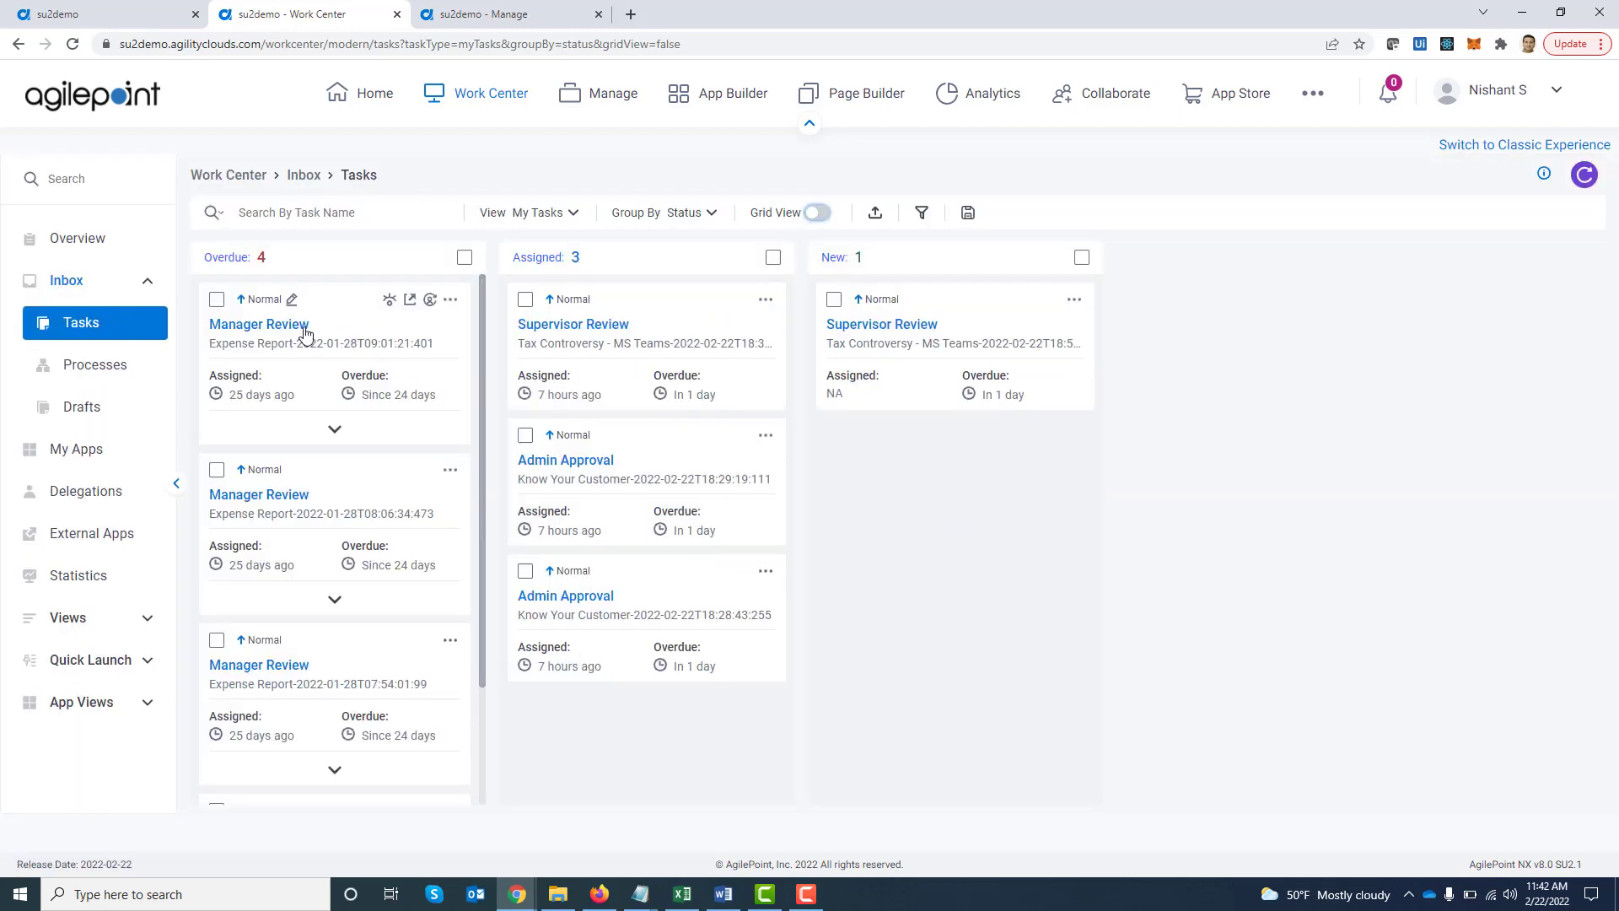
Open the first overdue Manager Review task, expand its details, and run and close View Expense Report from there
left_click(294, 327)
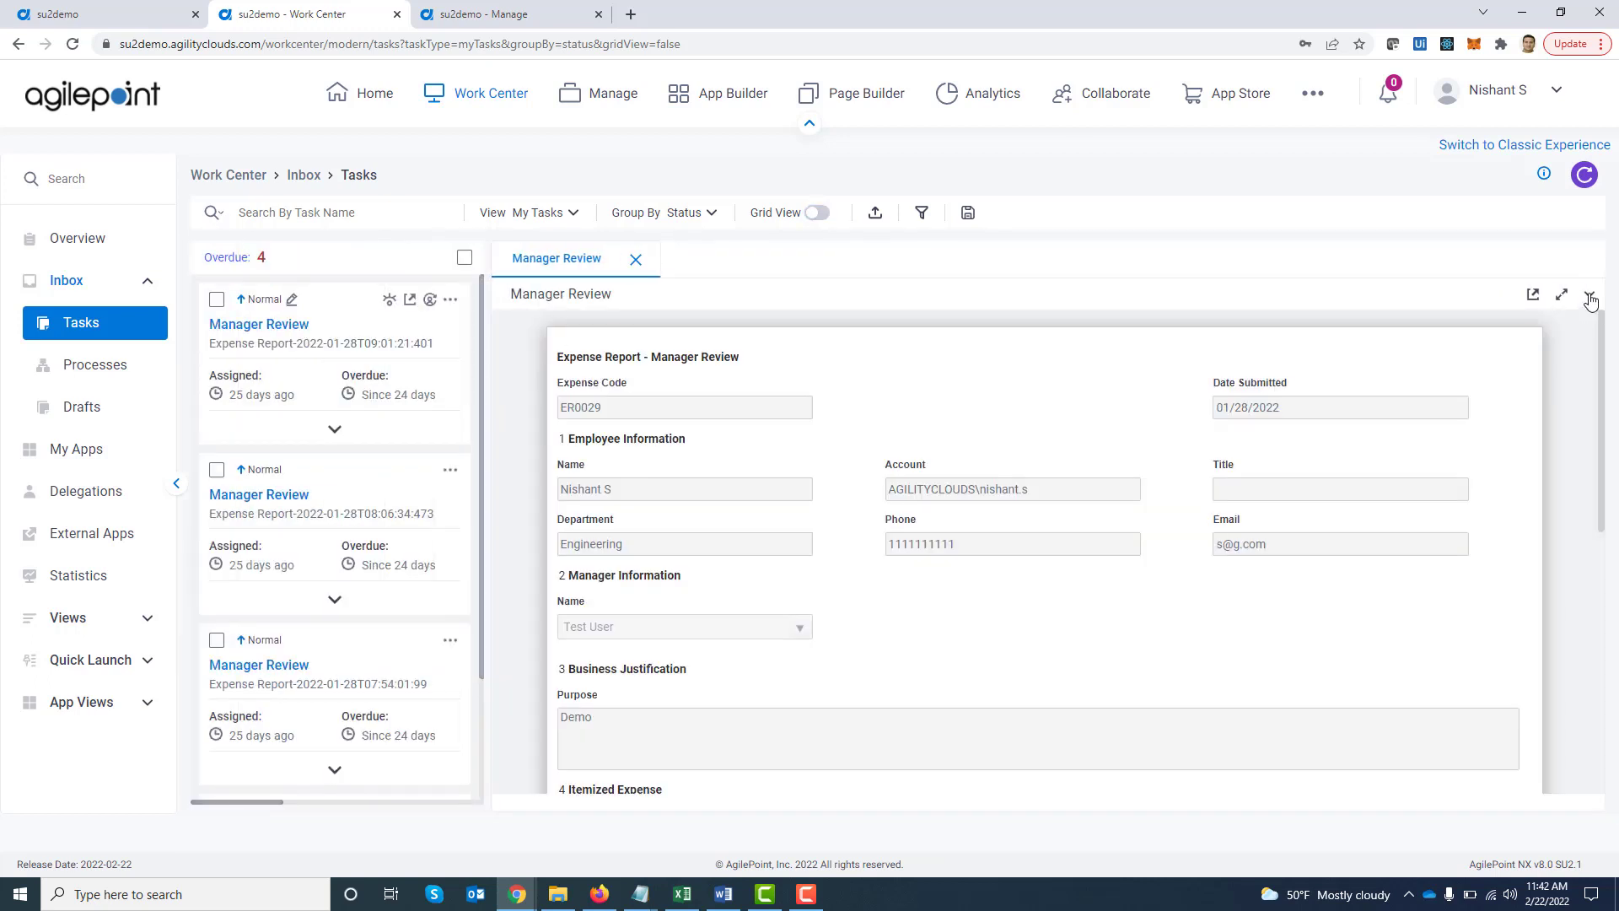
left_click(1590, 300)
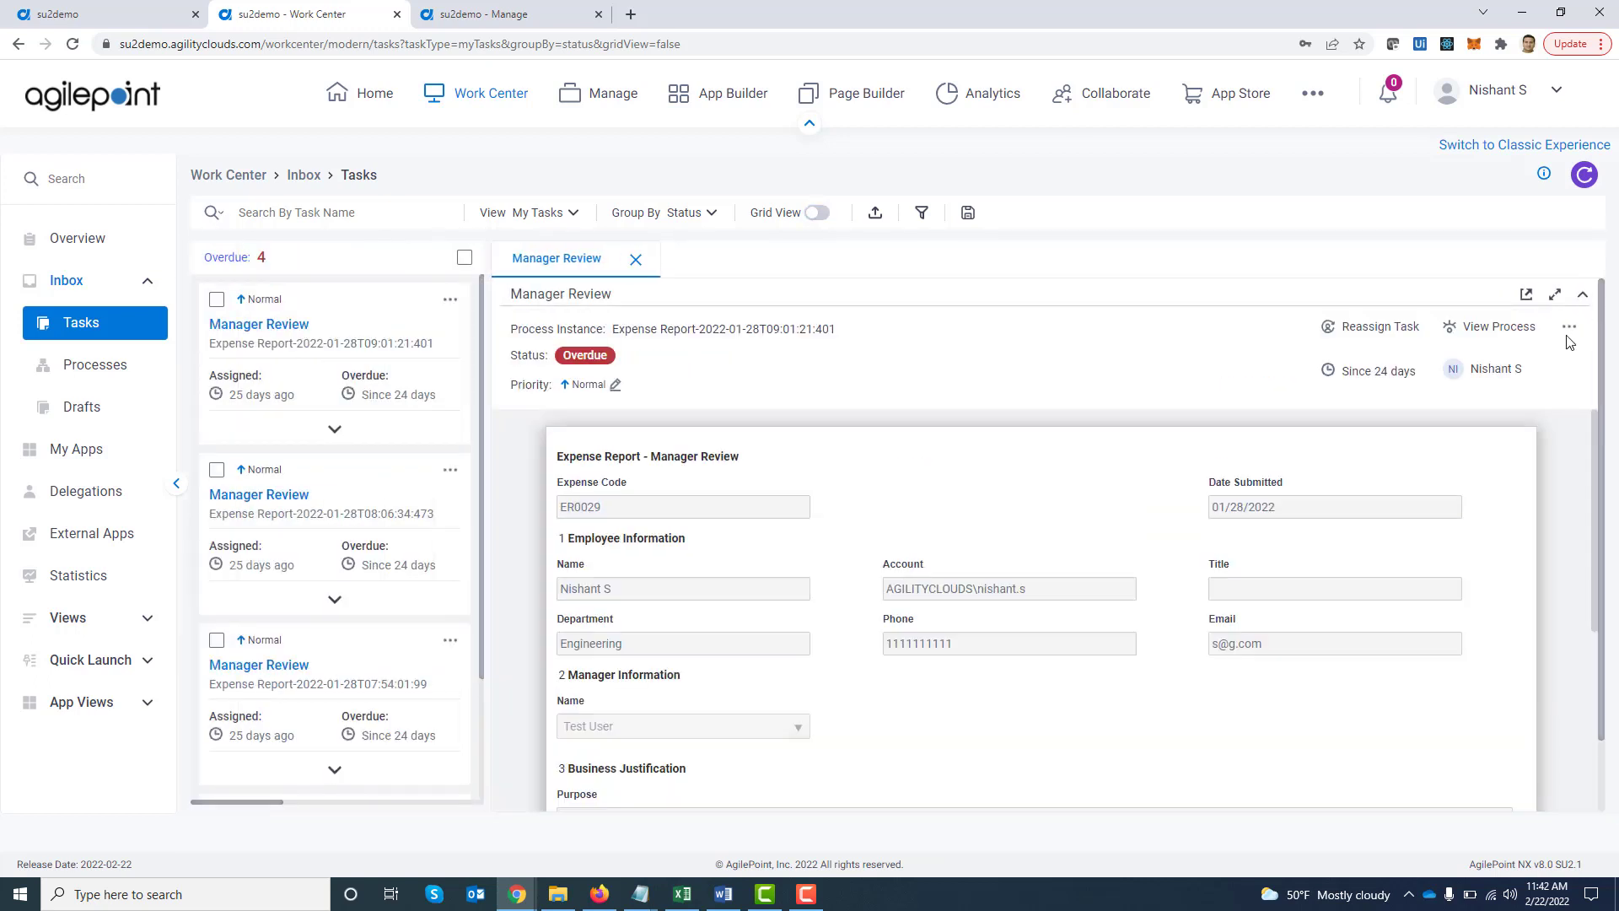
left_click(1568, 330)
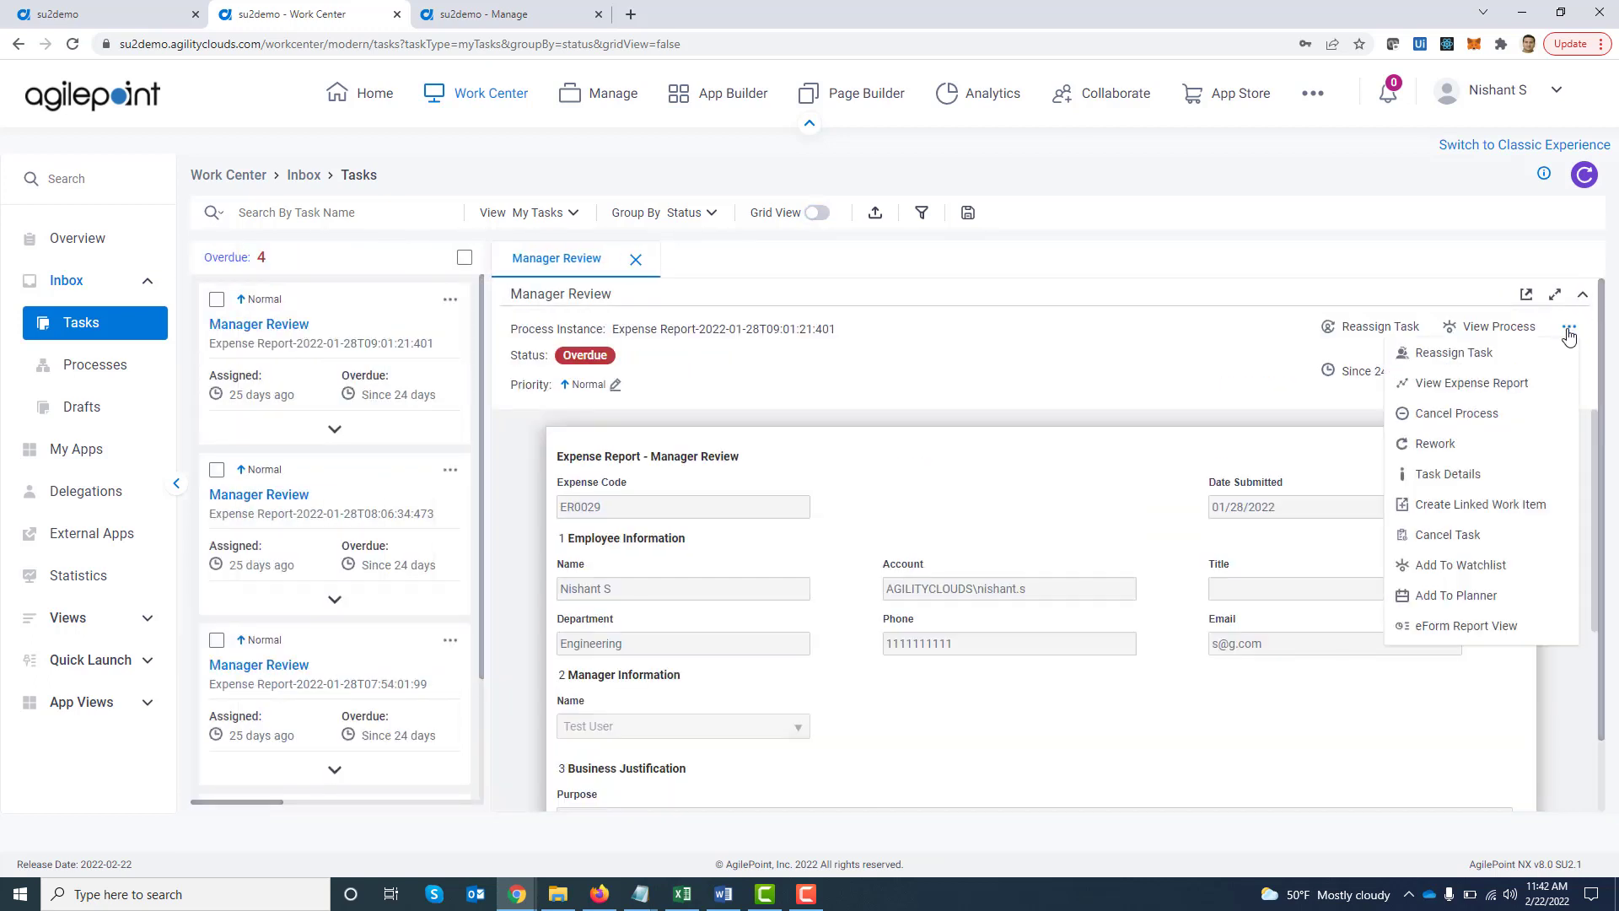
left_click(1481, 390)
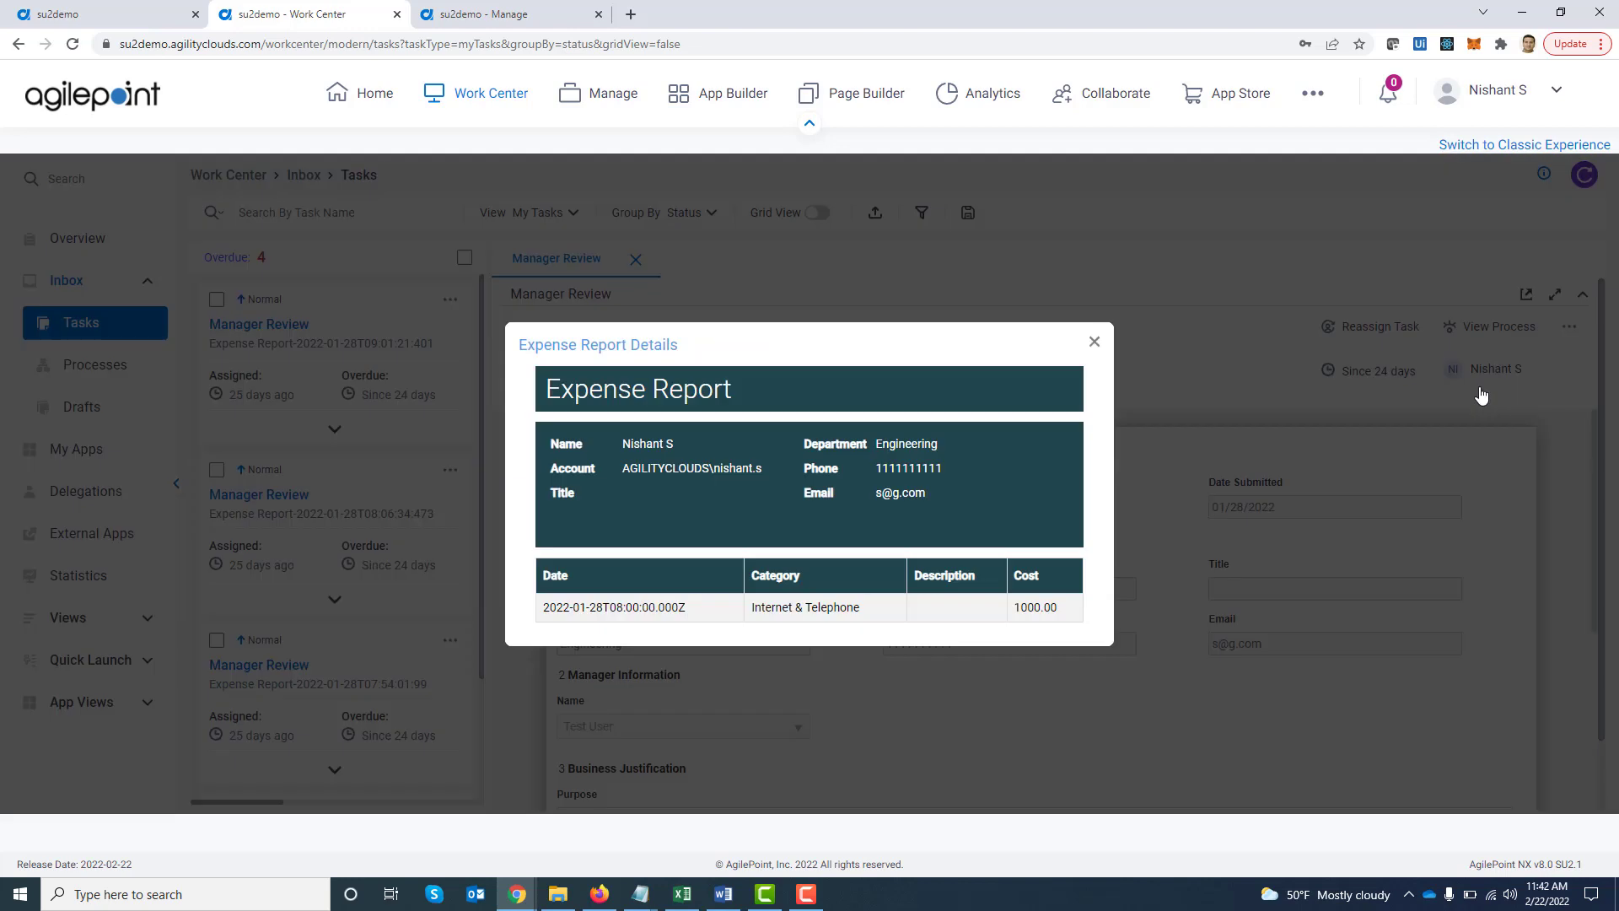
left_click(1095, 343)
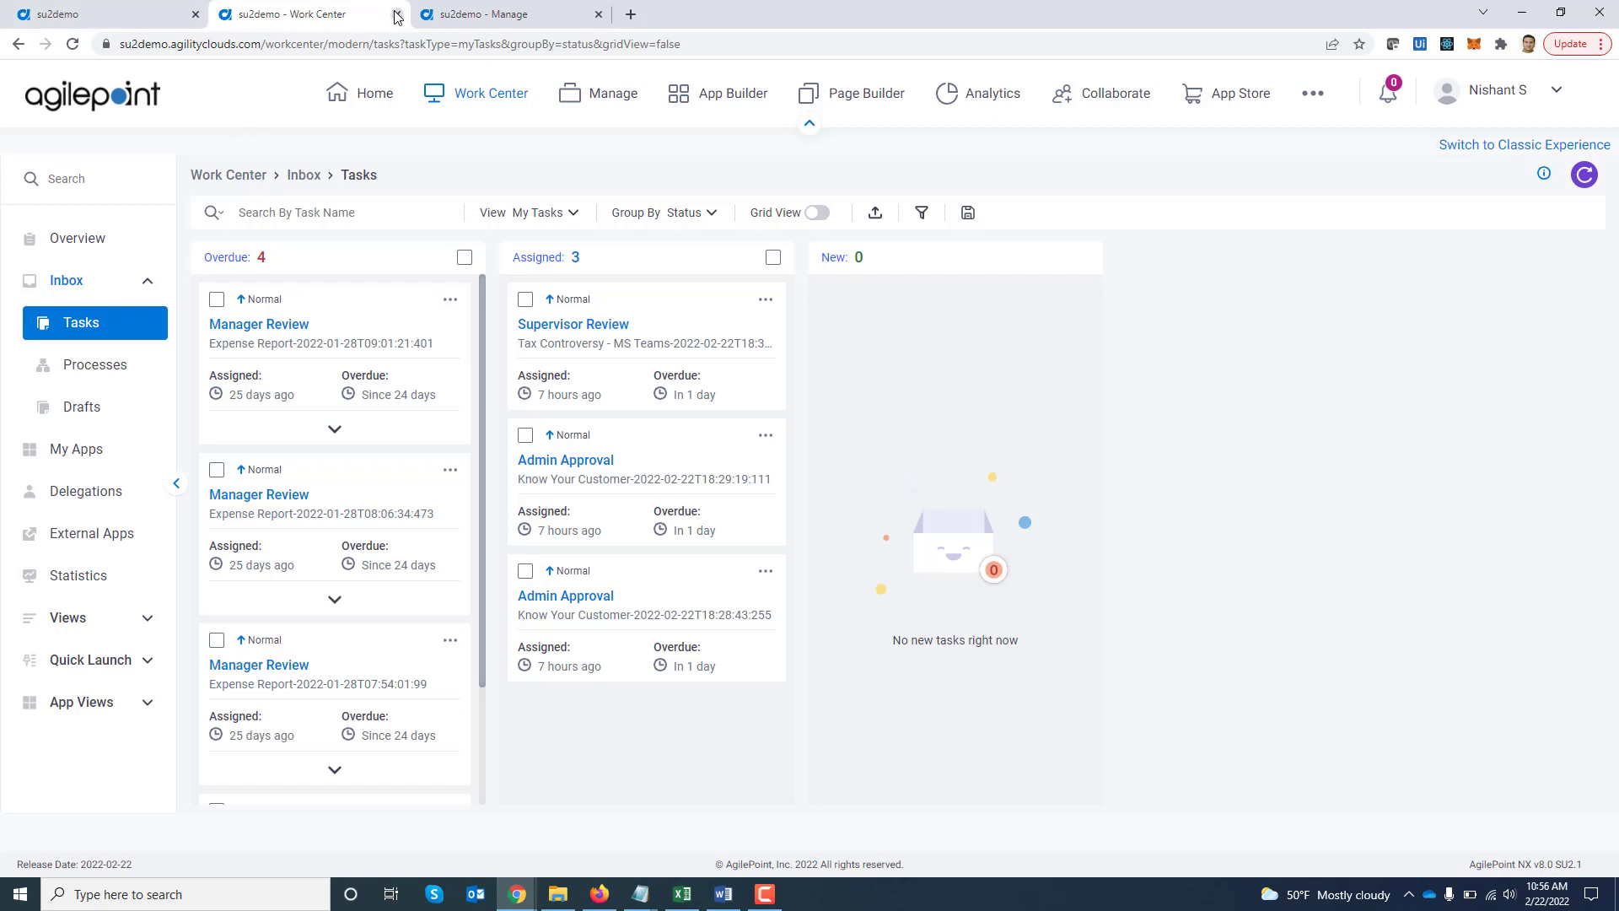
In the Custom Actions settings, examine the Add Quick Comments action's configuration through to its rules and status
left_click(472, 14)
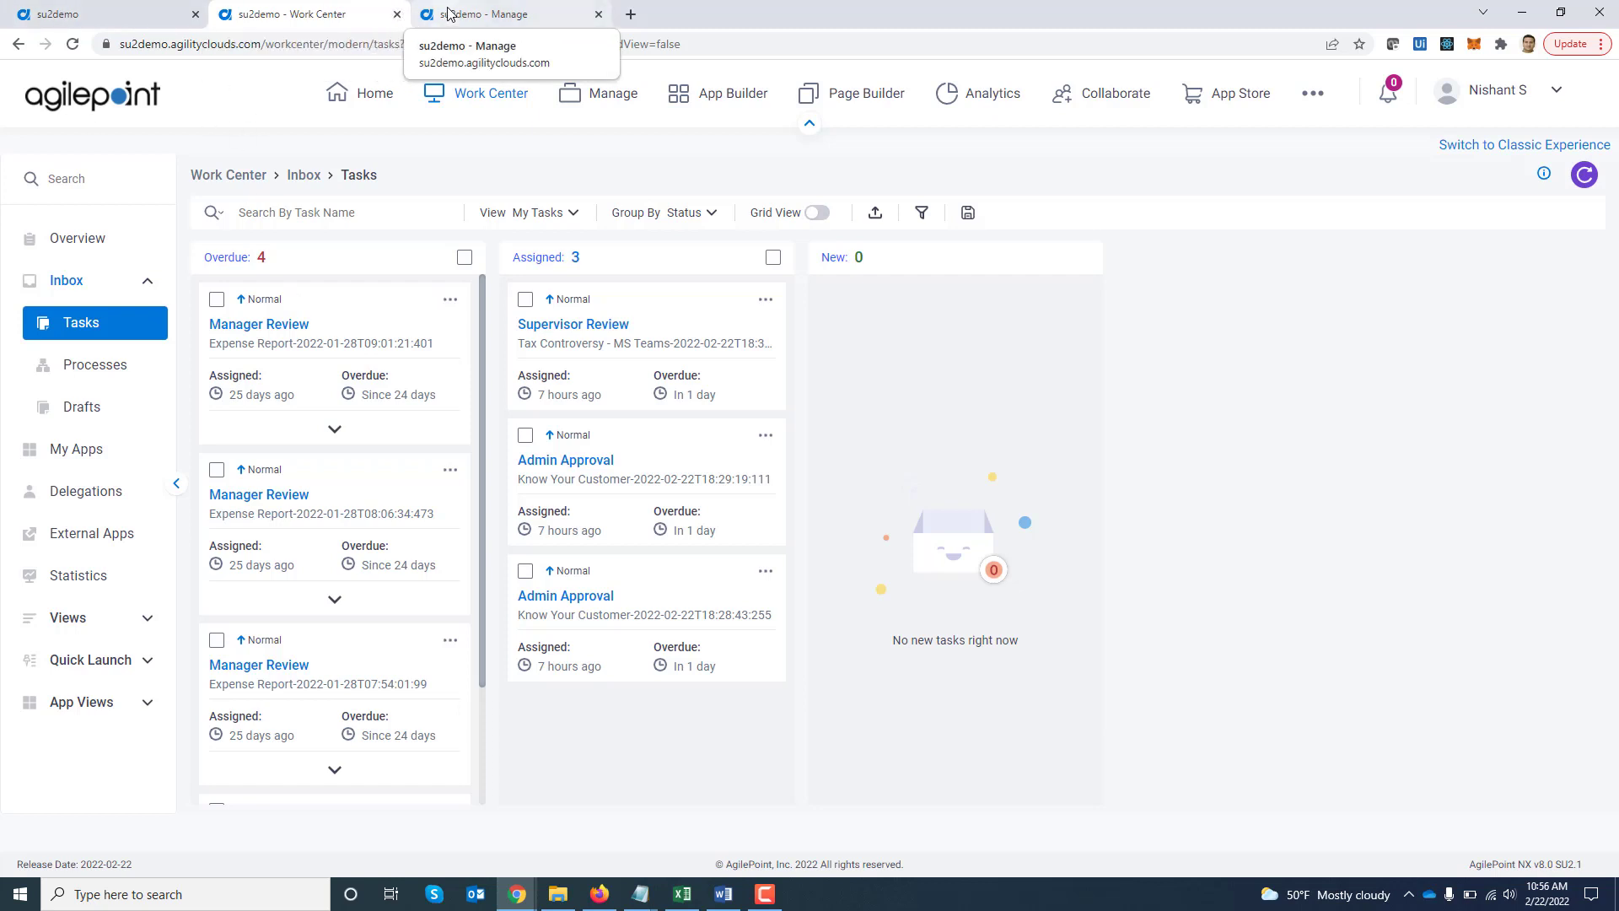
left_click(282, 10)
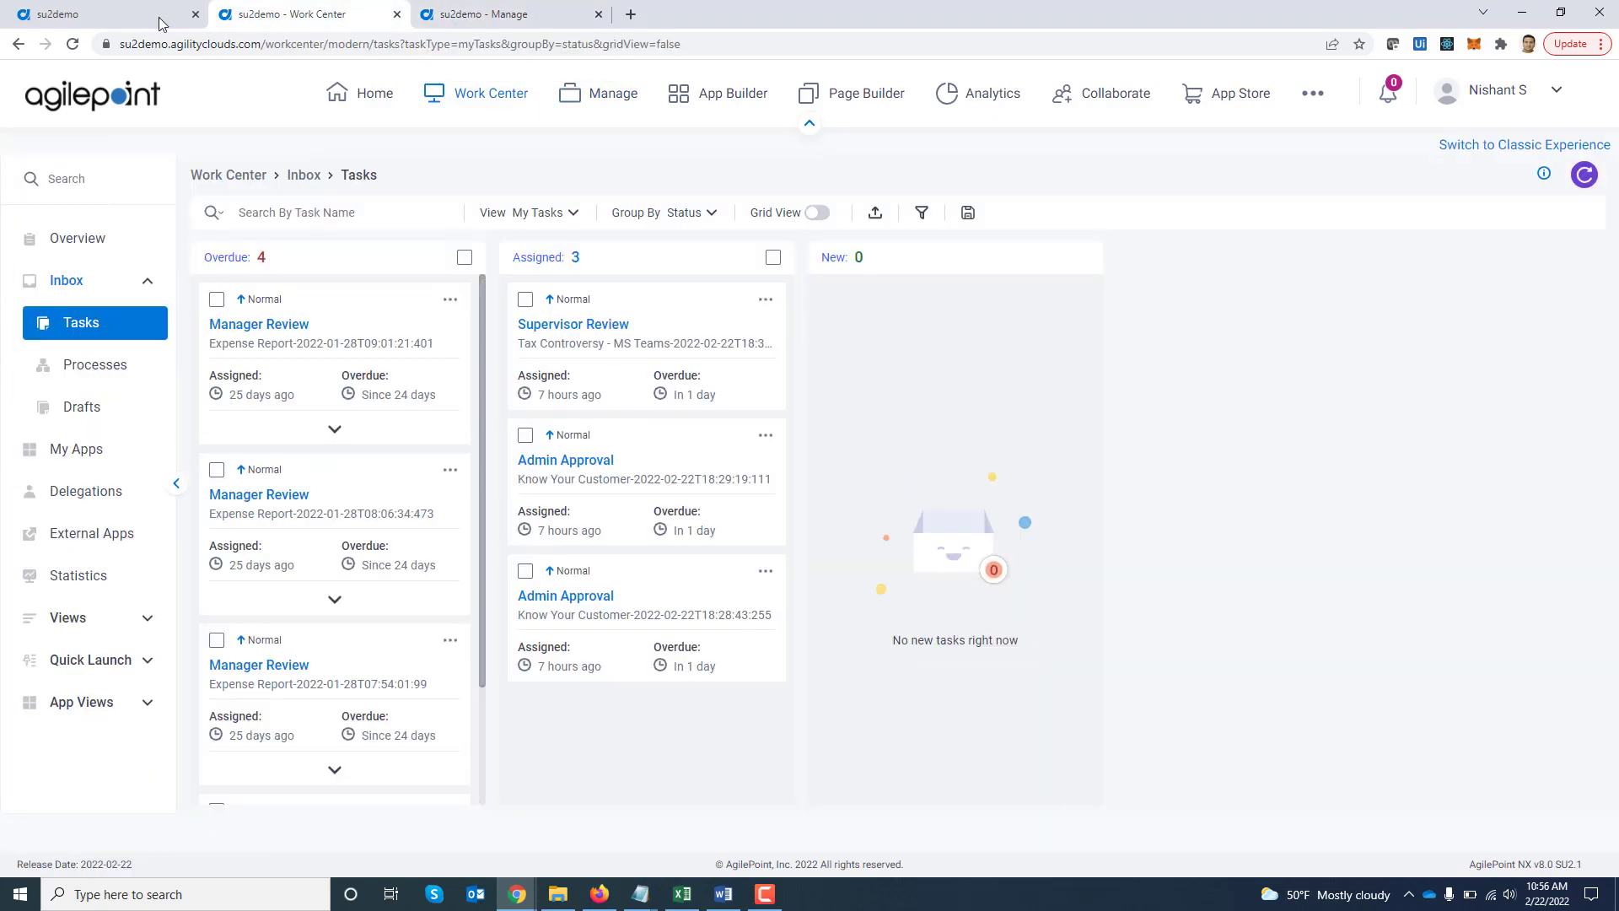
left_click(160, 17)
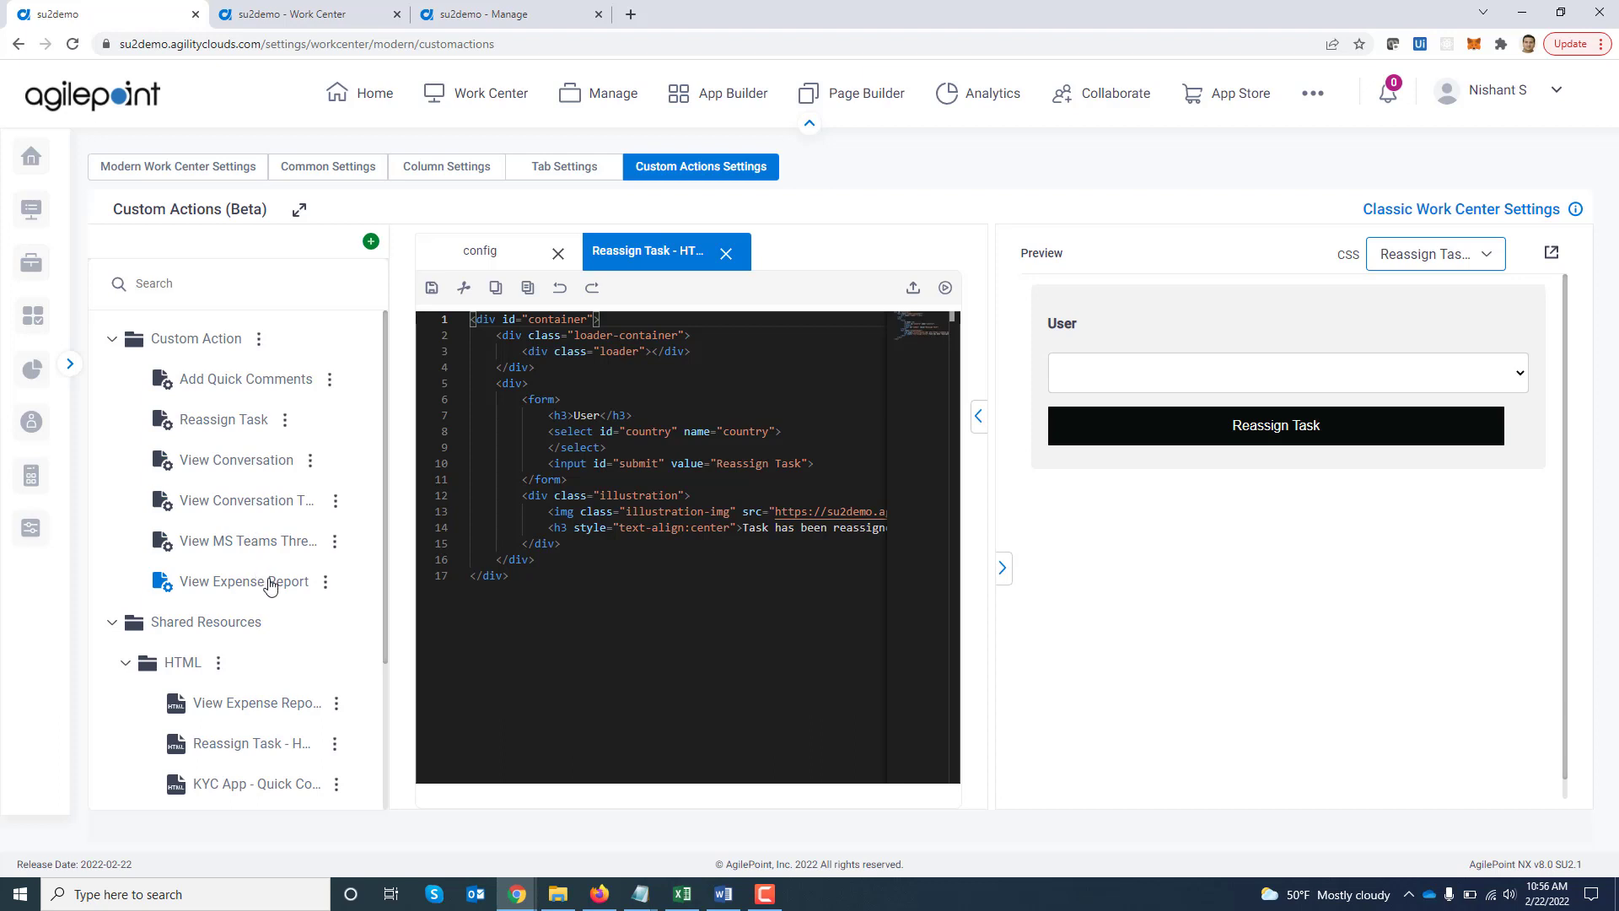
left_click(318, 13)
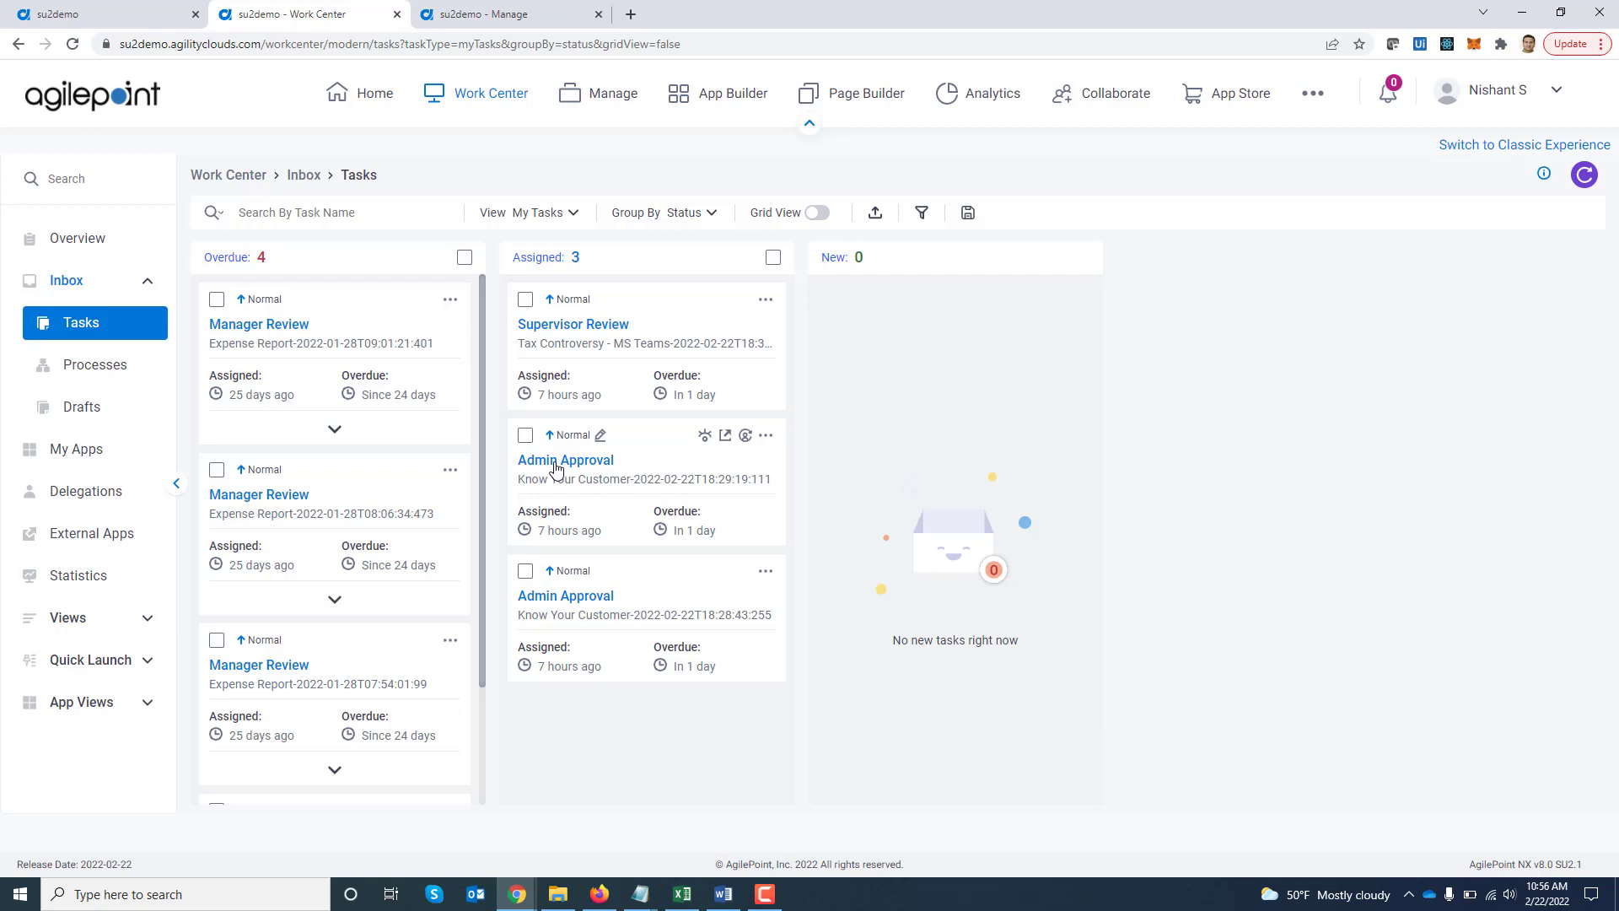
key("ctrl+shift+Tab")
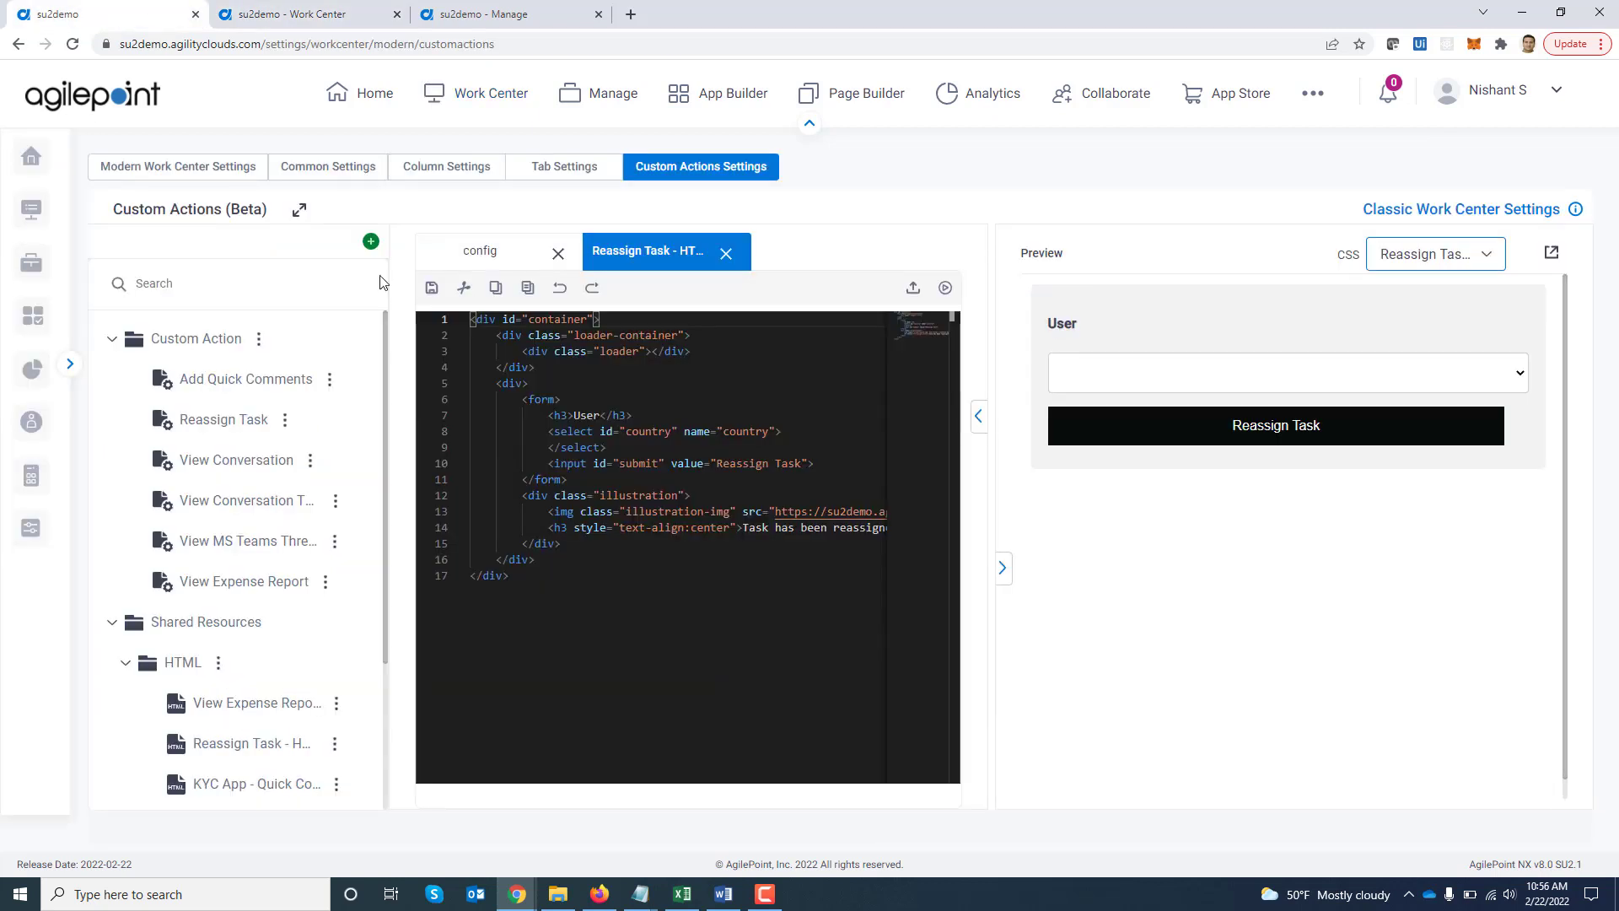
left_click(248, 377)
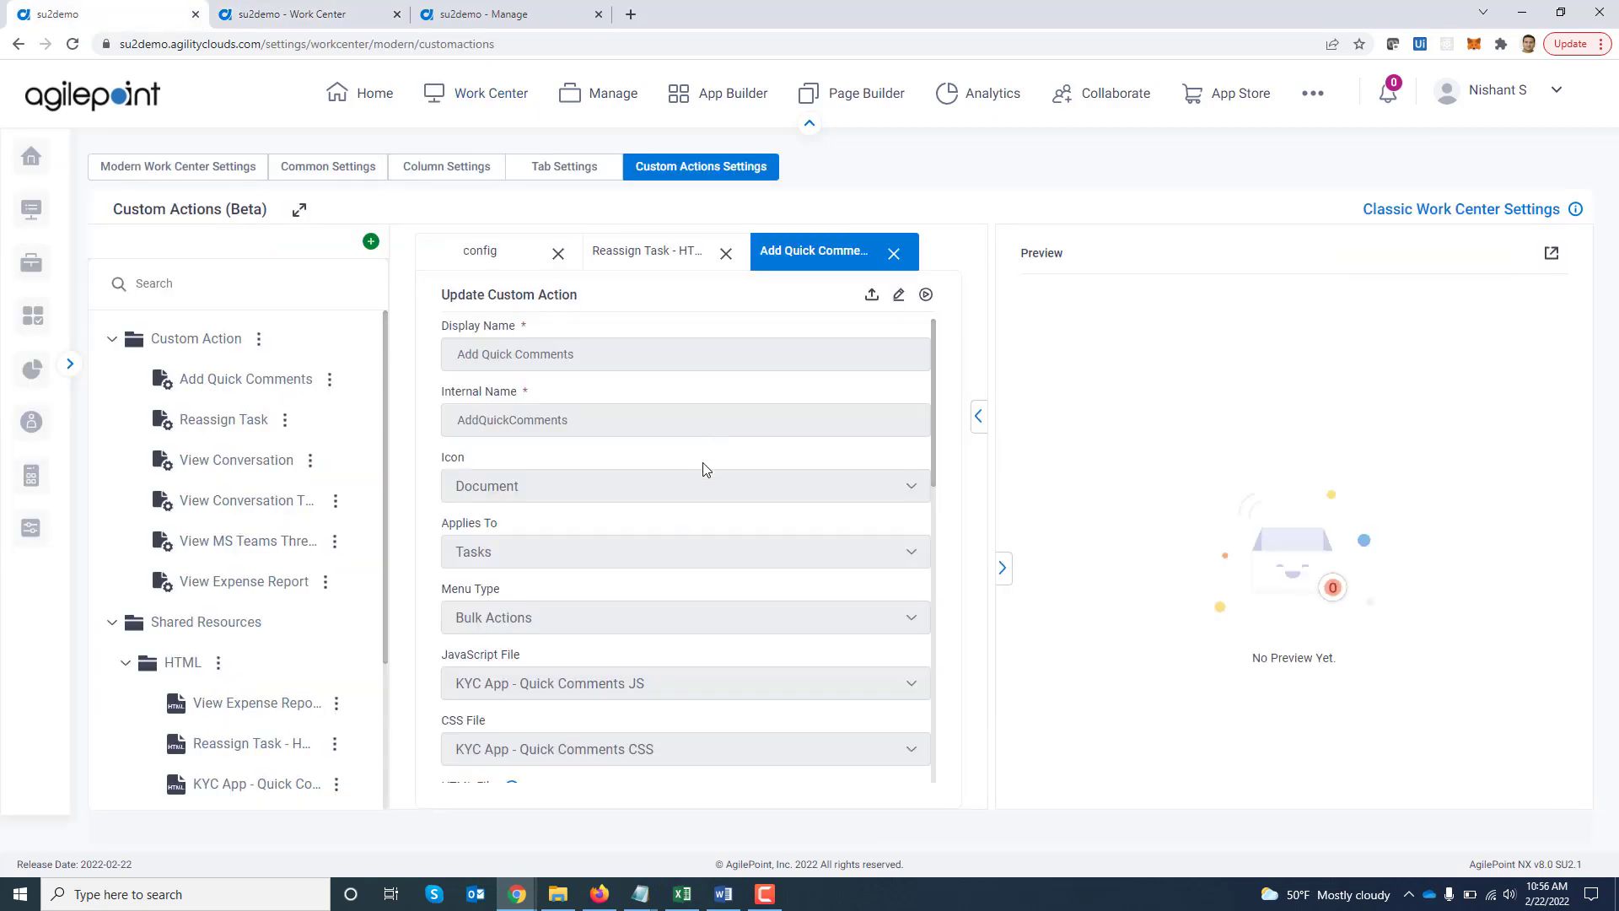
left_click_drag(934, 447, 968, 737)
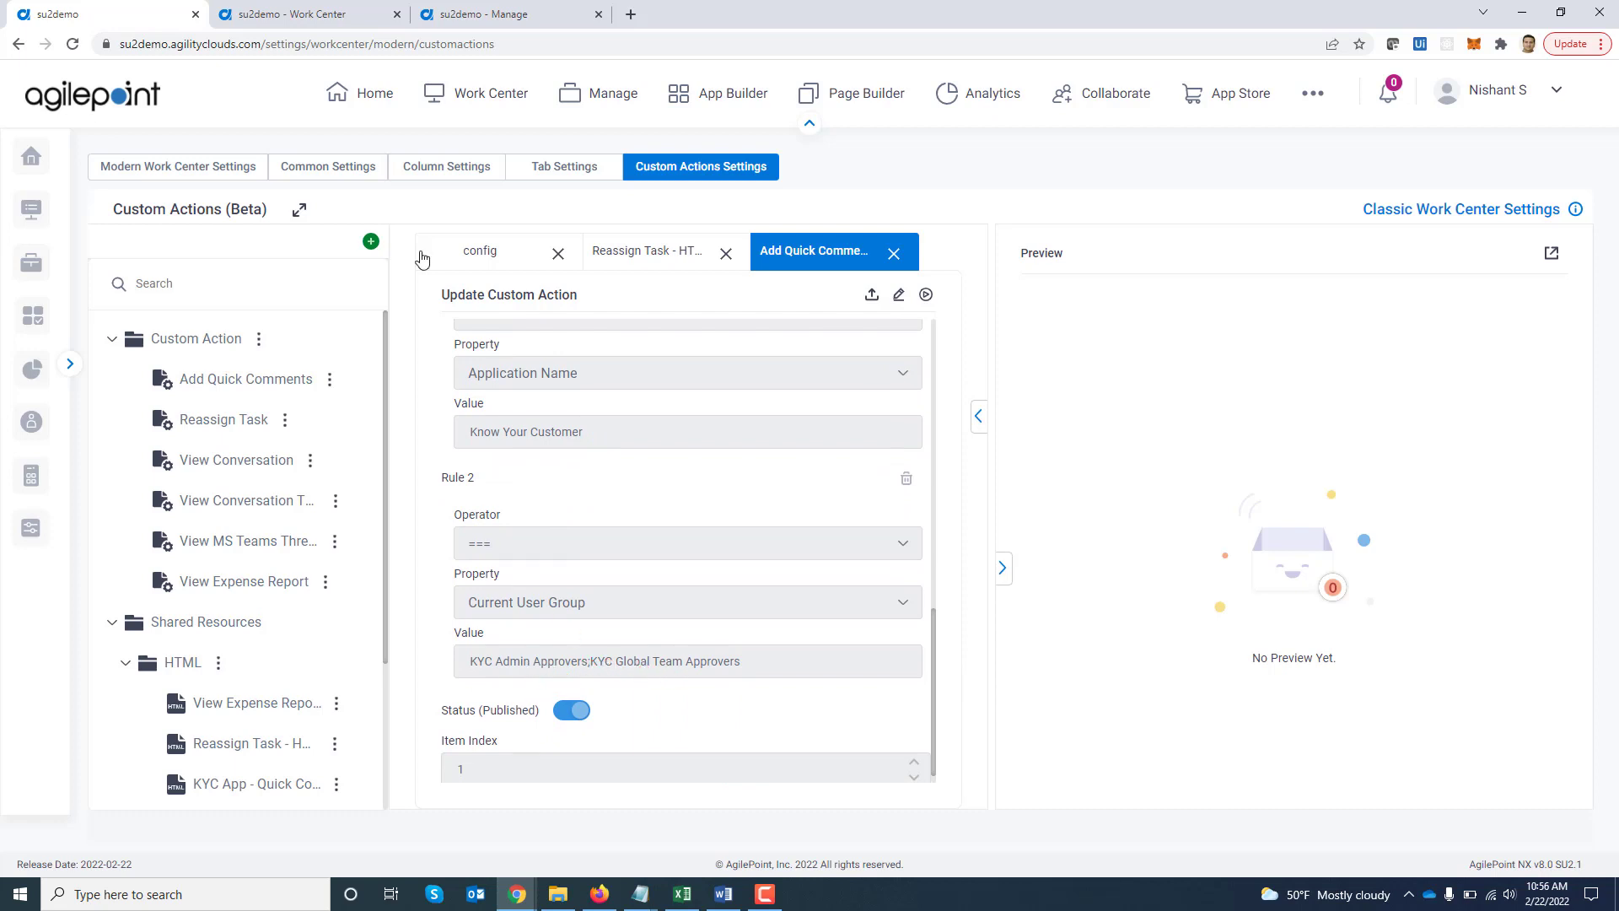
Select both assigned Admin Approval tasks in the Work Center and compare the available bulk actions with and without Supervisor Review selected
left_click(263, 12)
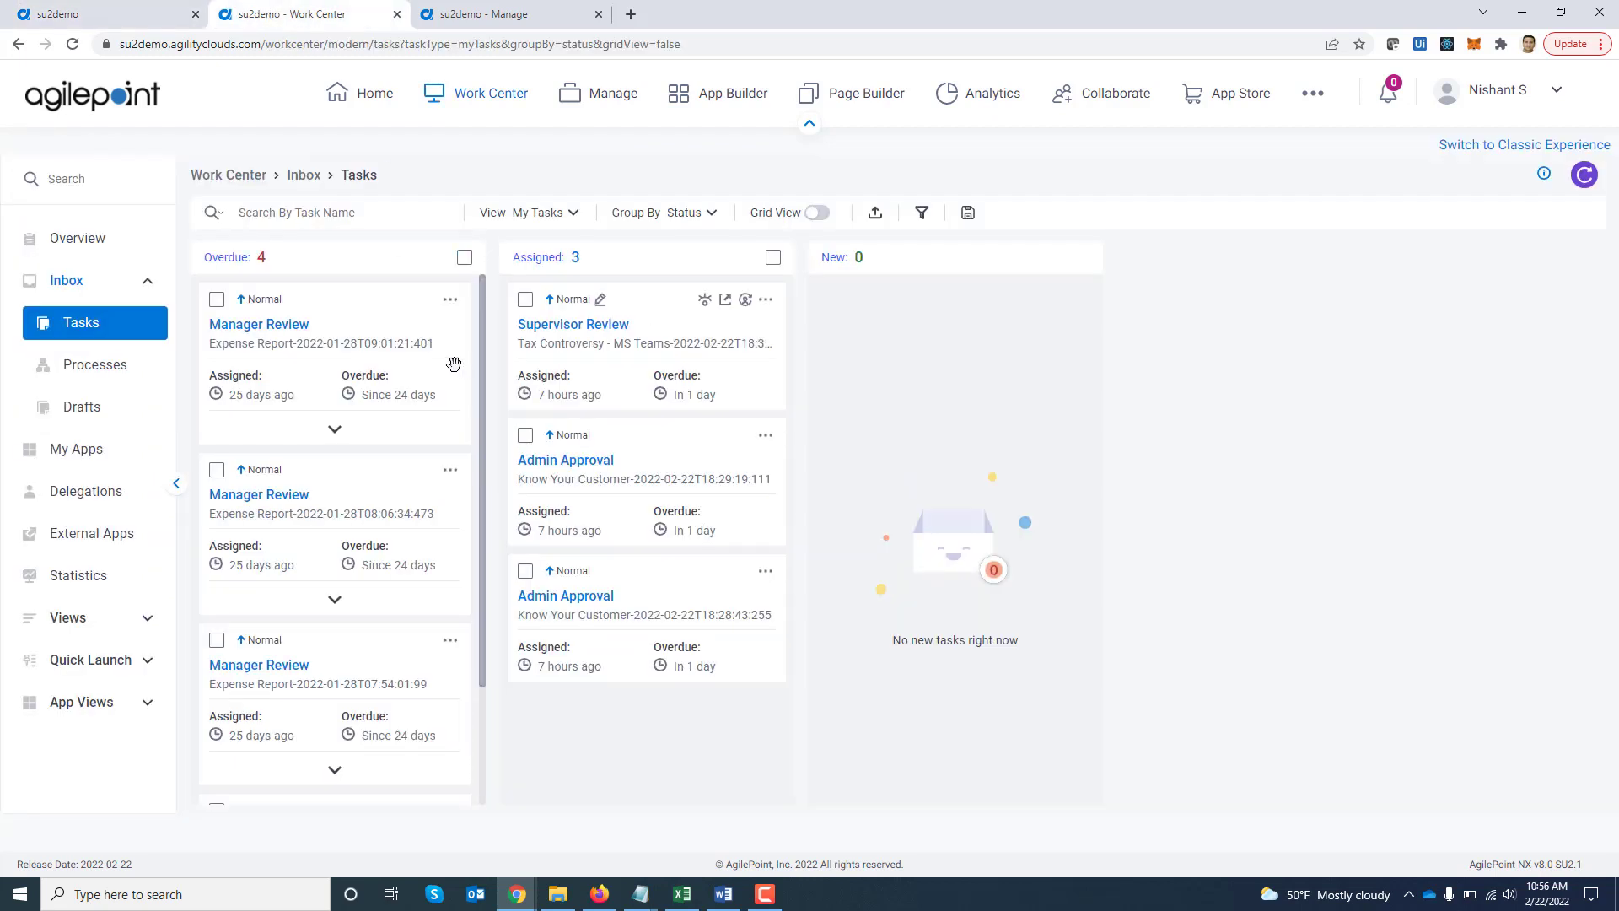
left_click(525, 436)
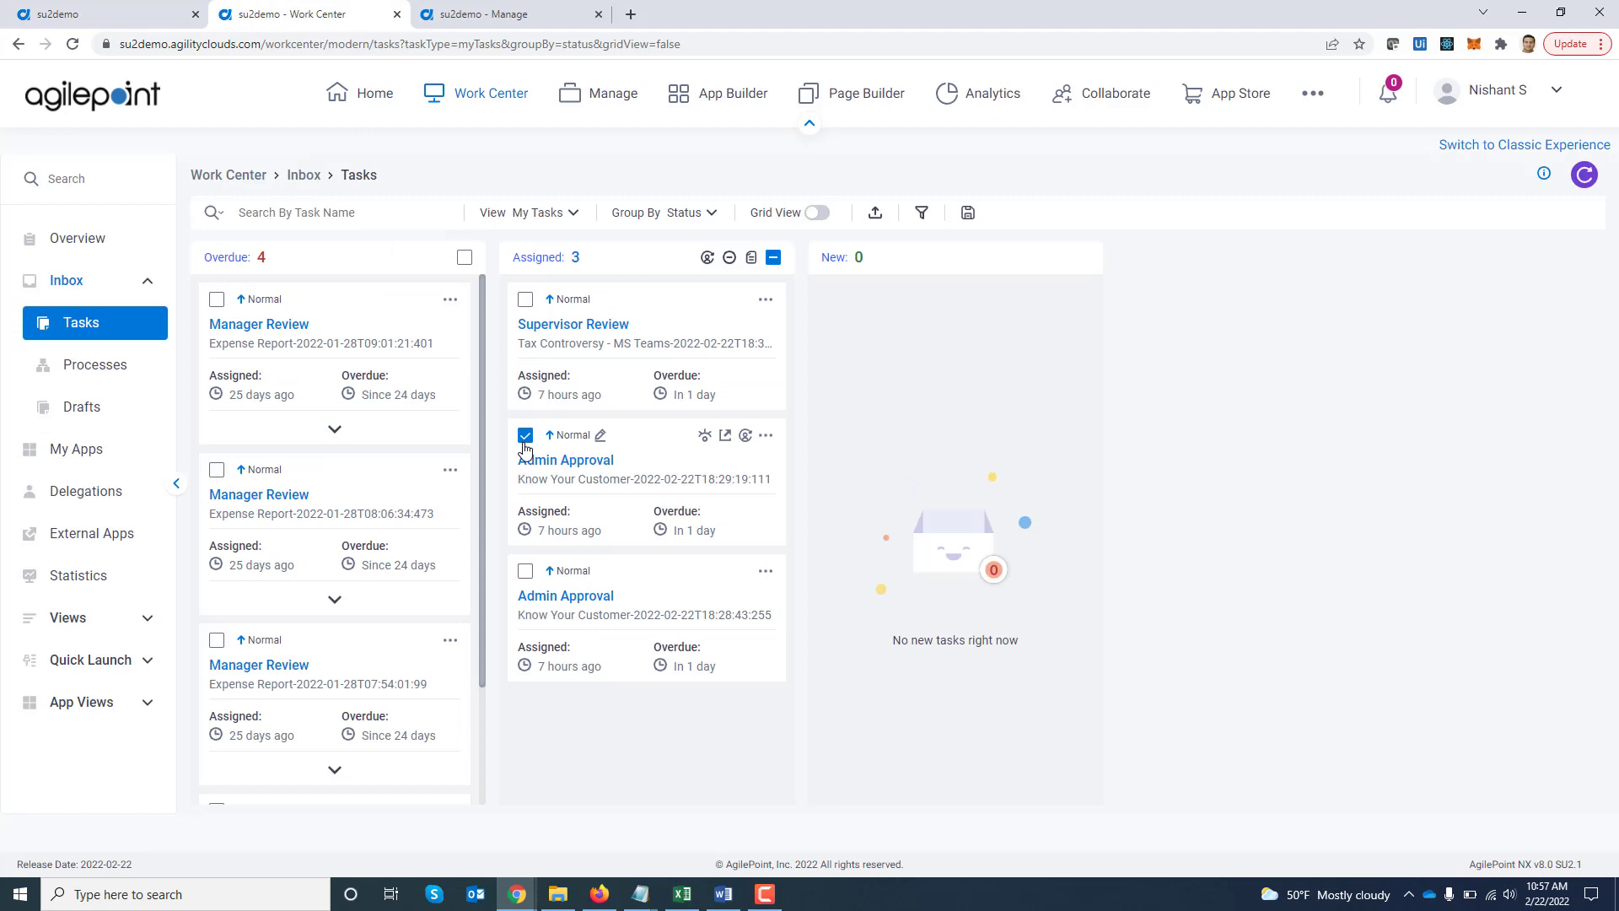
left_click(526, 570)
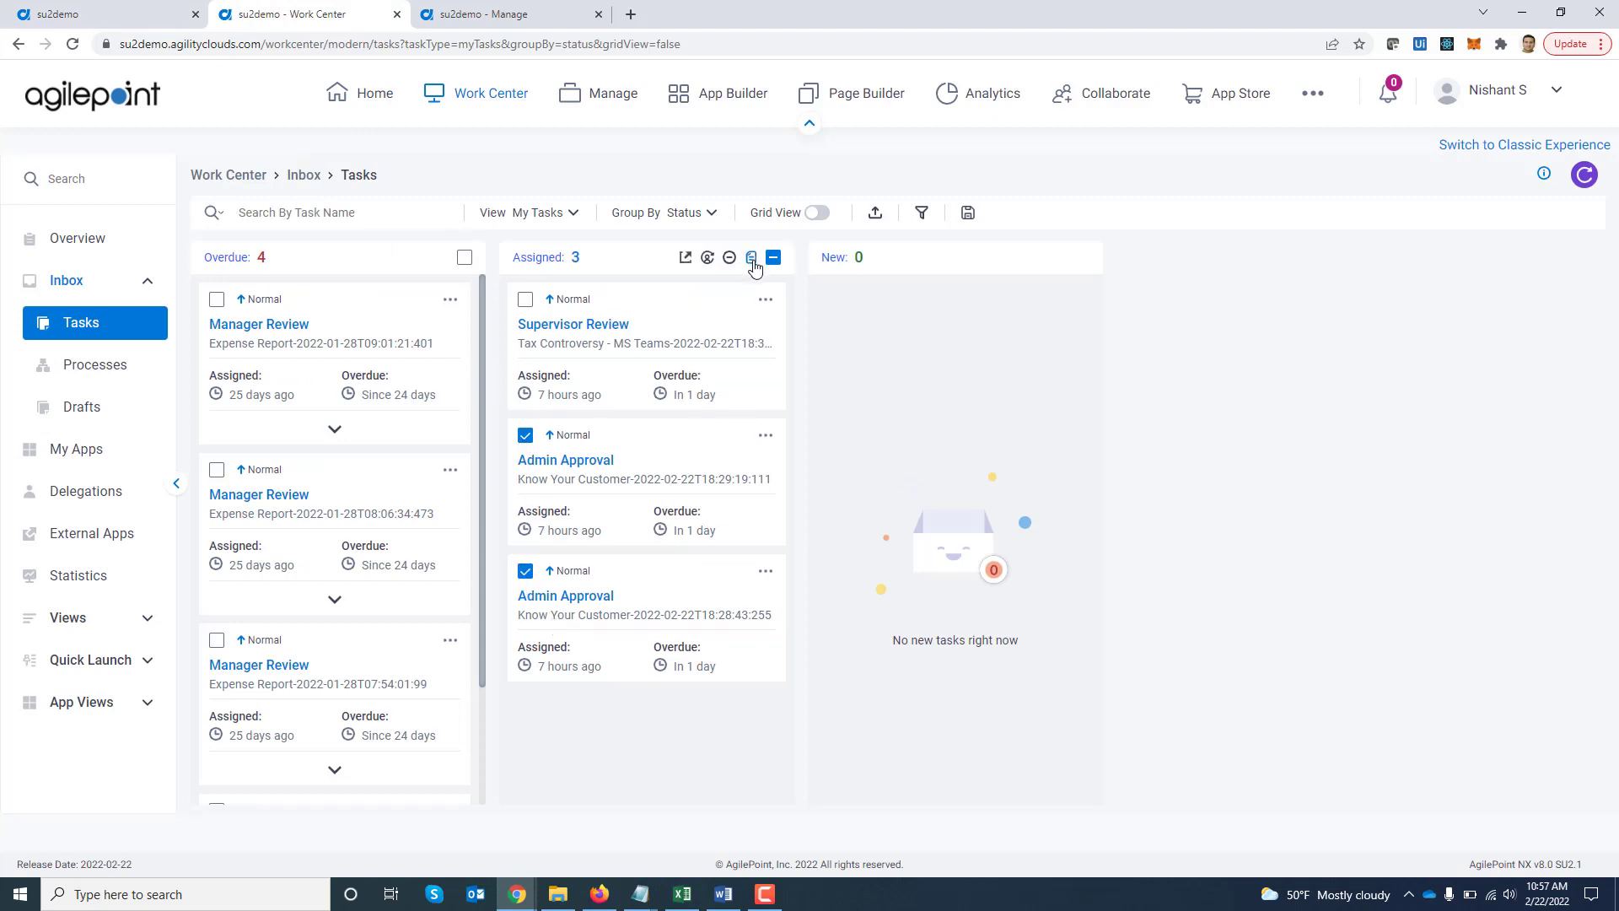
left_click(525, 301)
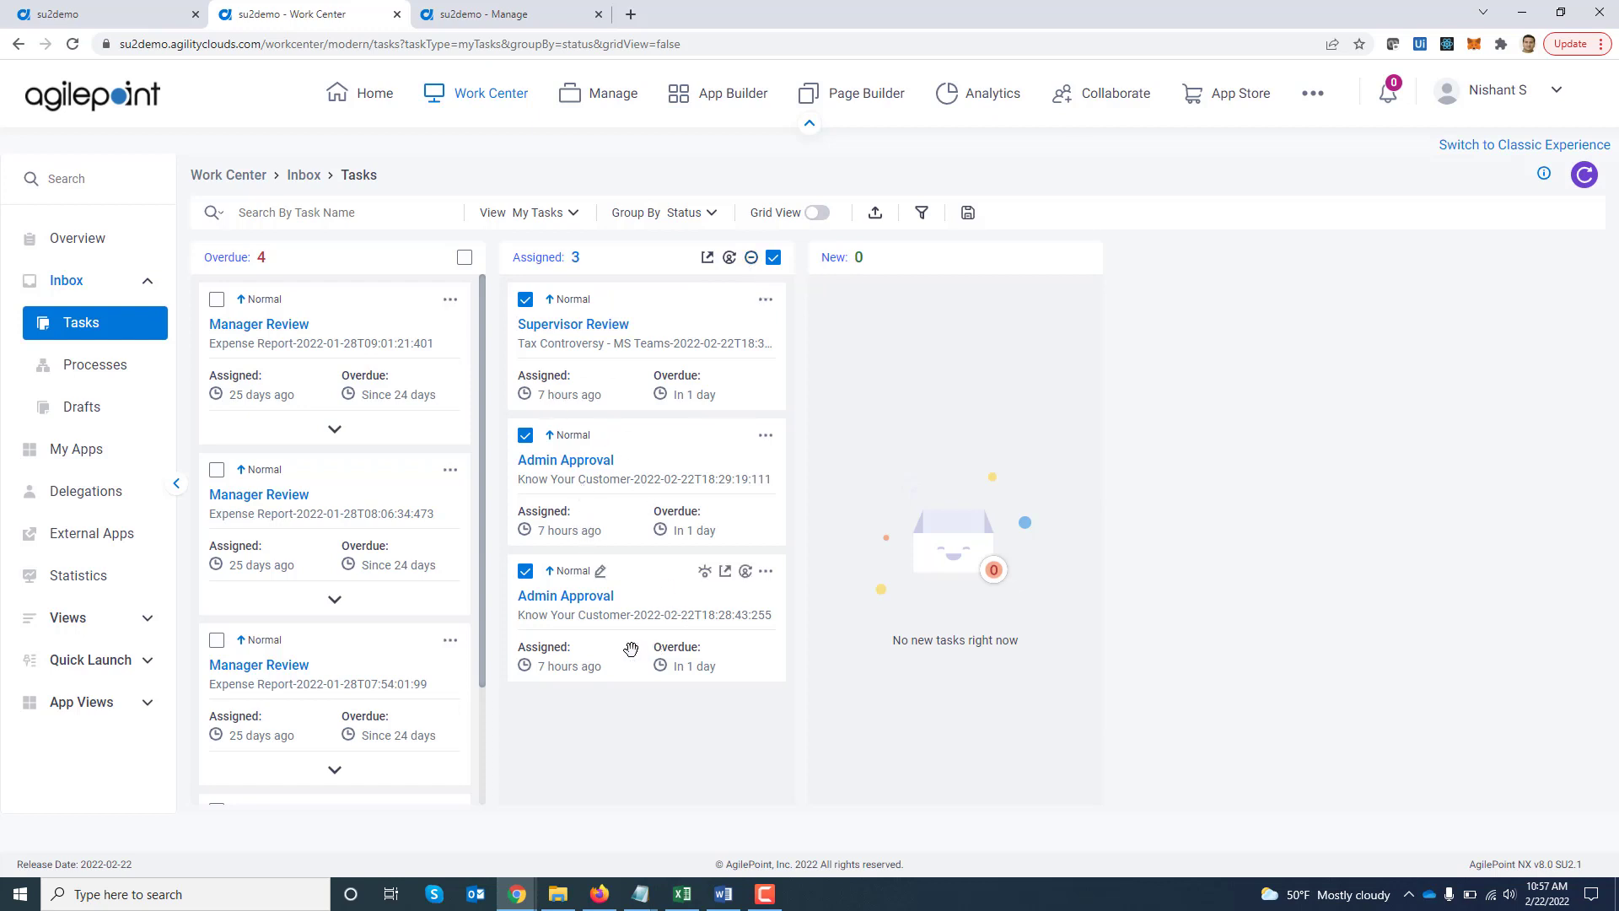
left_click(523, 302)
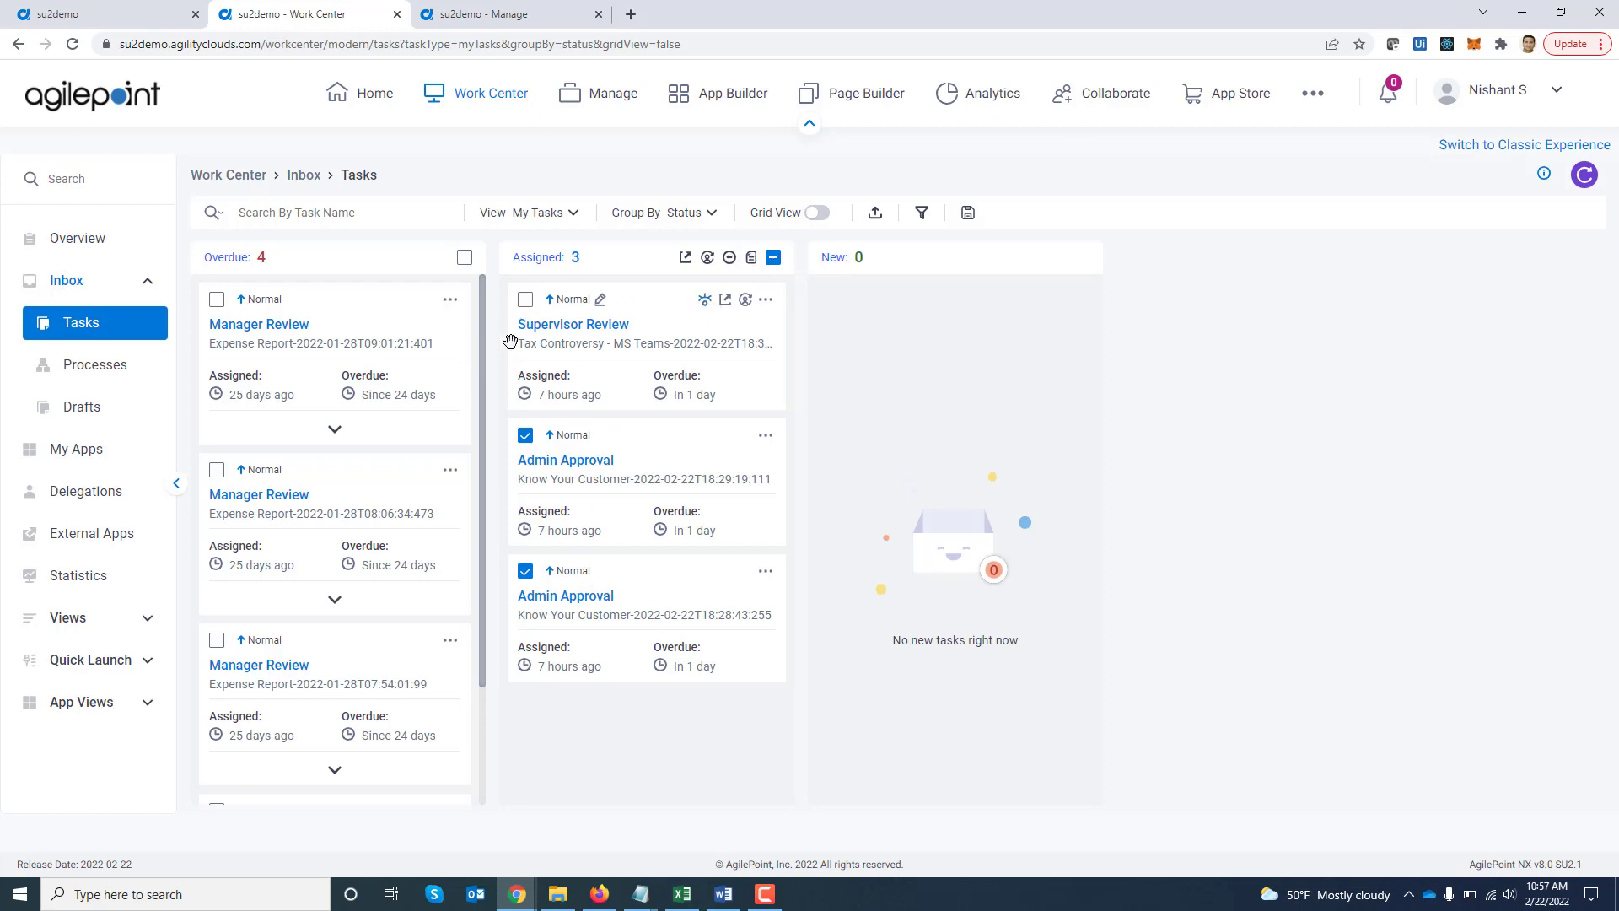
Run the Add Quick Comments bulk action on both Admin Approval tasks with the comment "Please approve this customer with high priority"
left_click(751, 259)
left_click(757, 485)
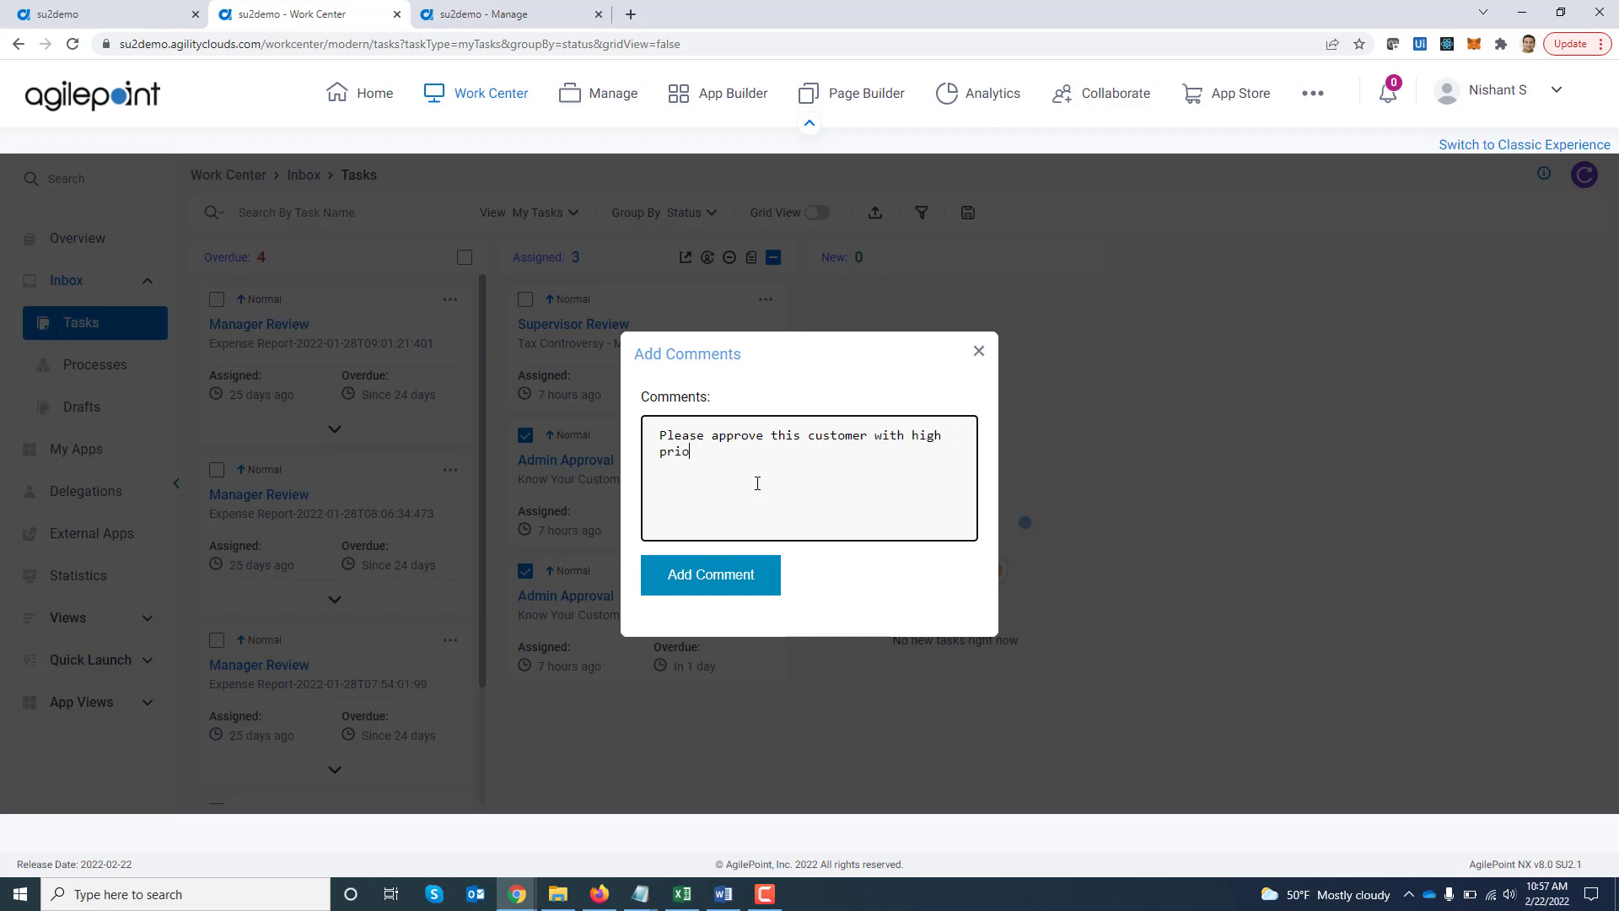
left_click(725, 580)
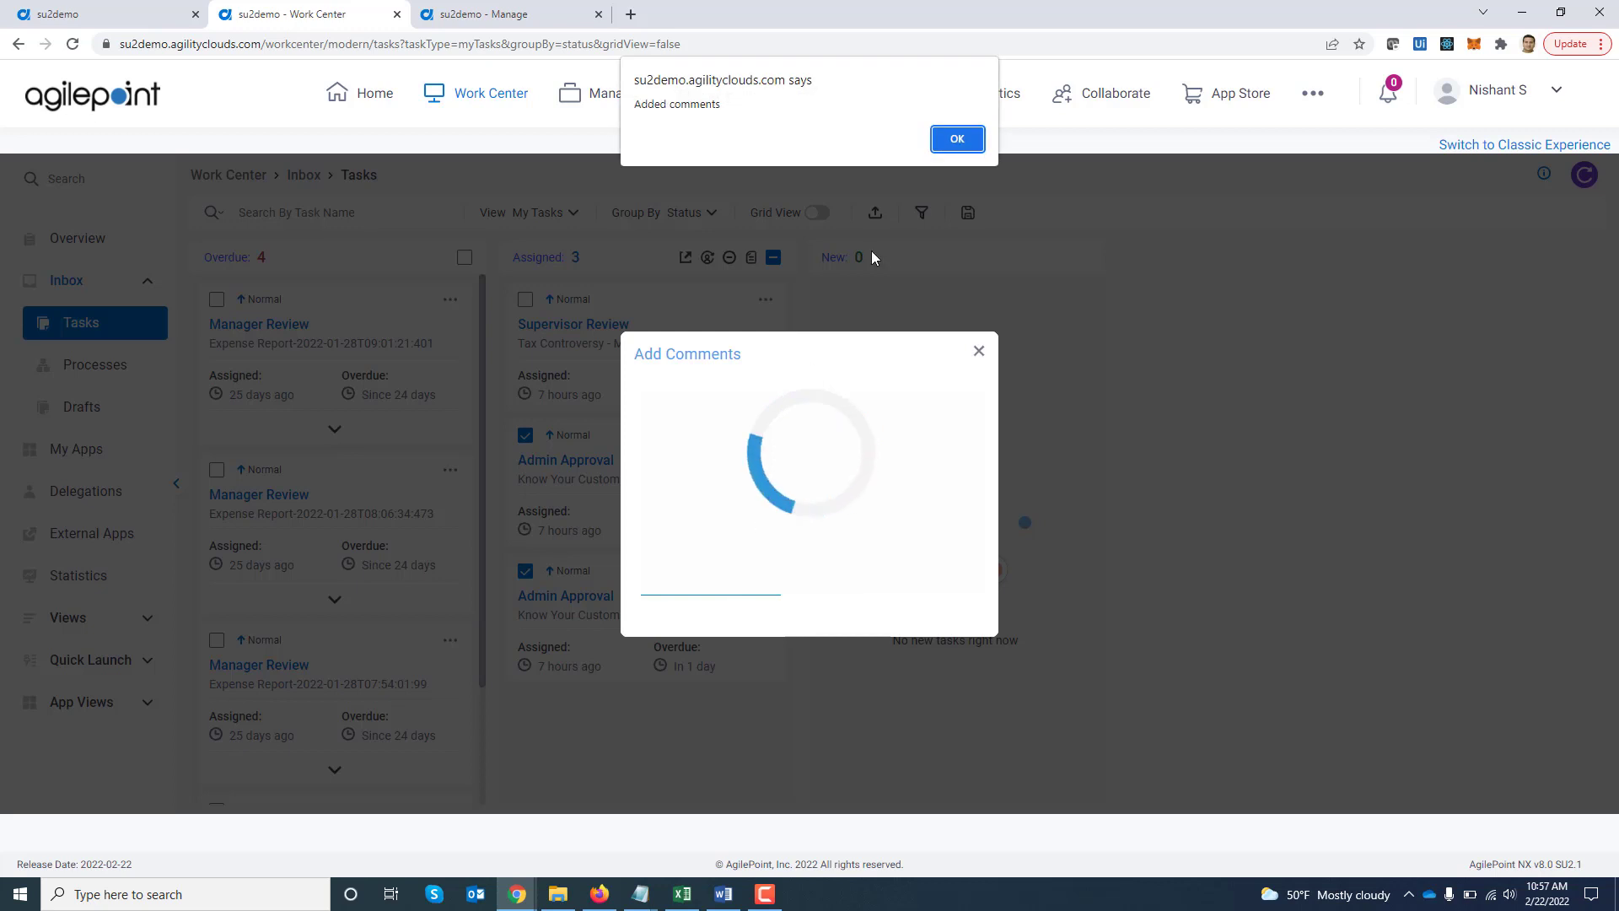
left_click(956, 139)
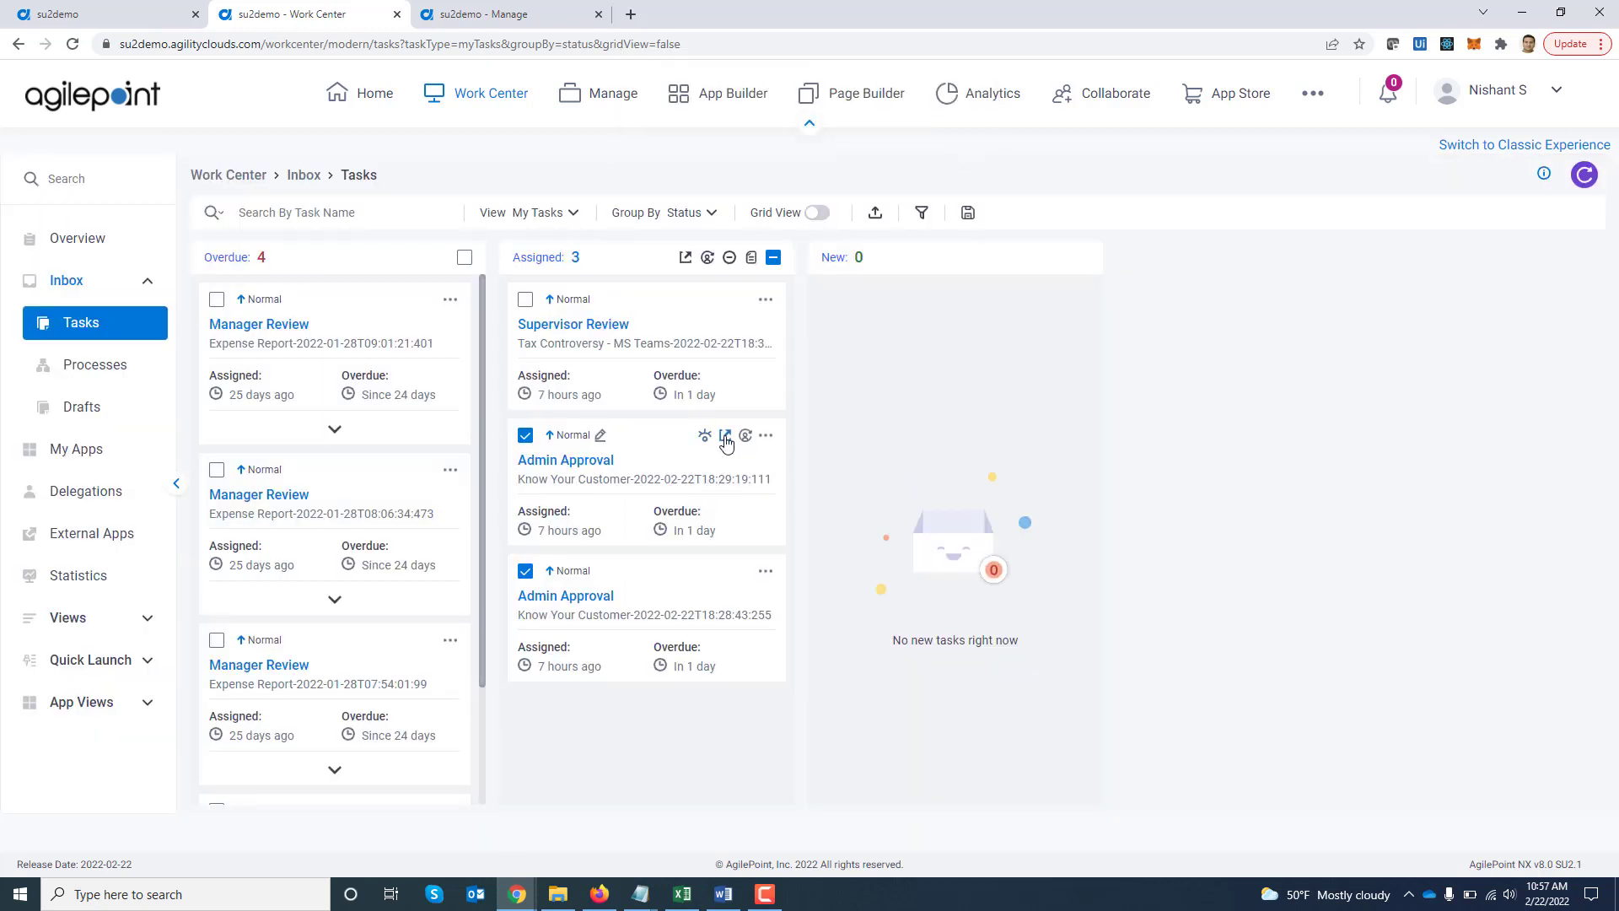
Open each Admin Approval task's form in turn, check its Quick Comments field, and close the form
left_click(725, 437)
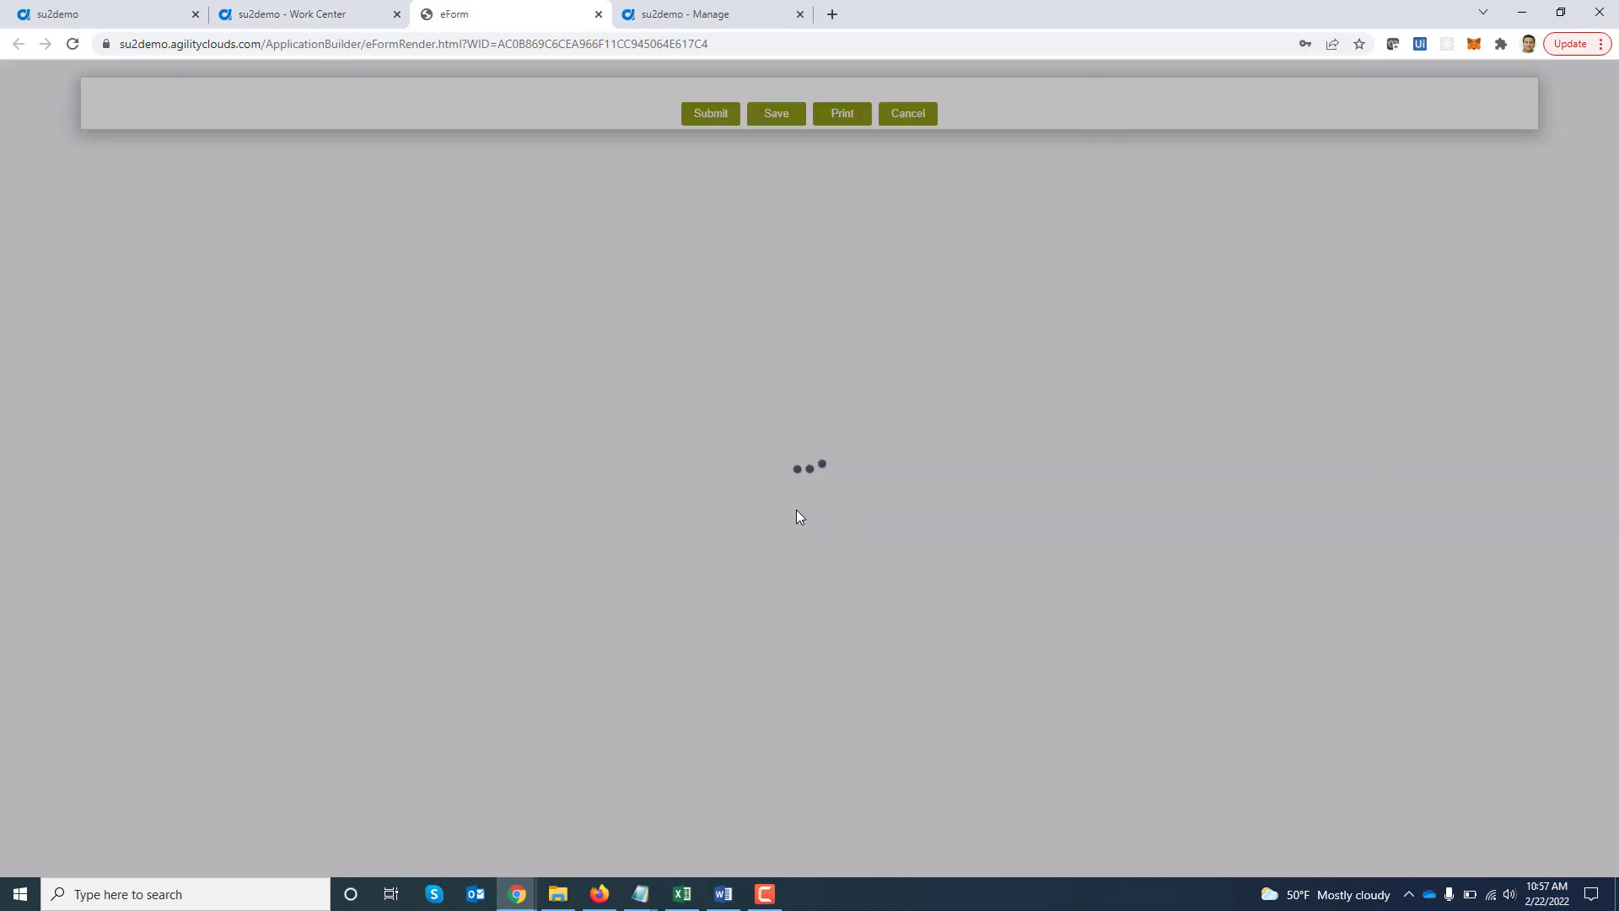
scroll(798, 516, "down", 6)
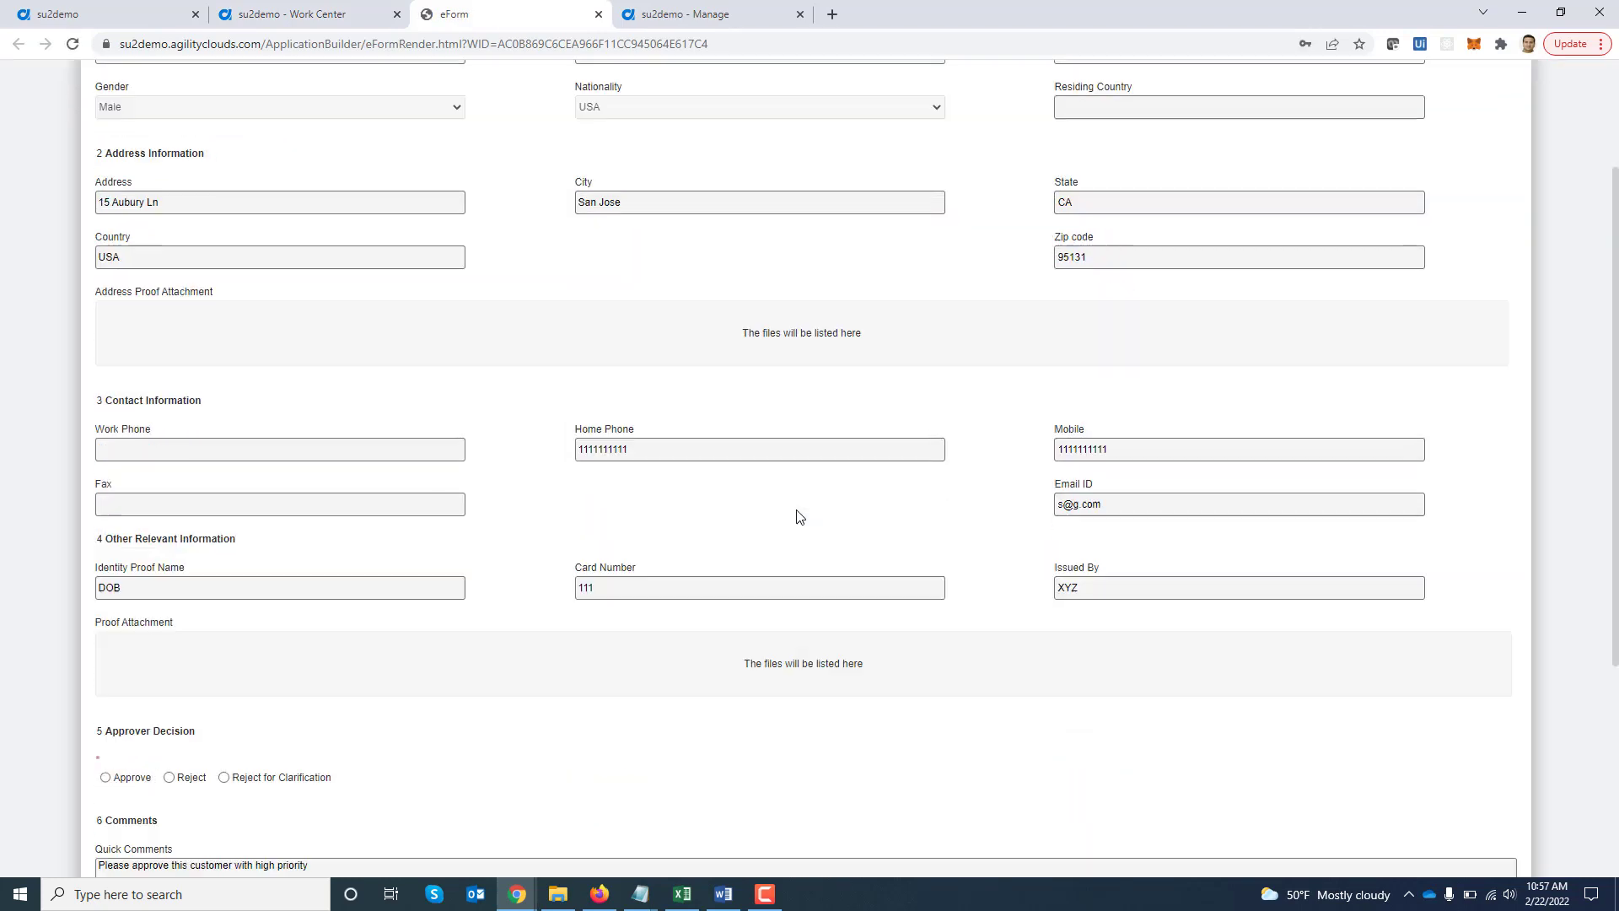
left_click_drag(317, 608, 42, 614)
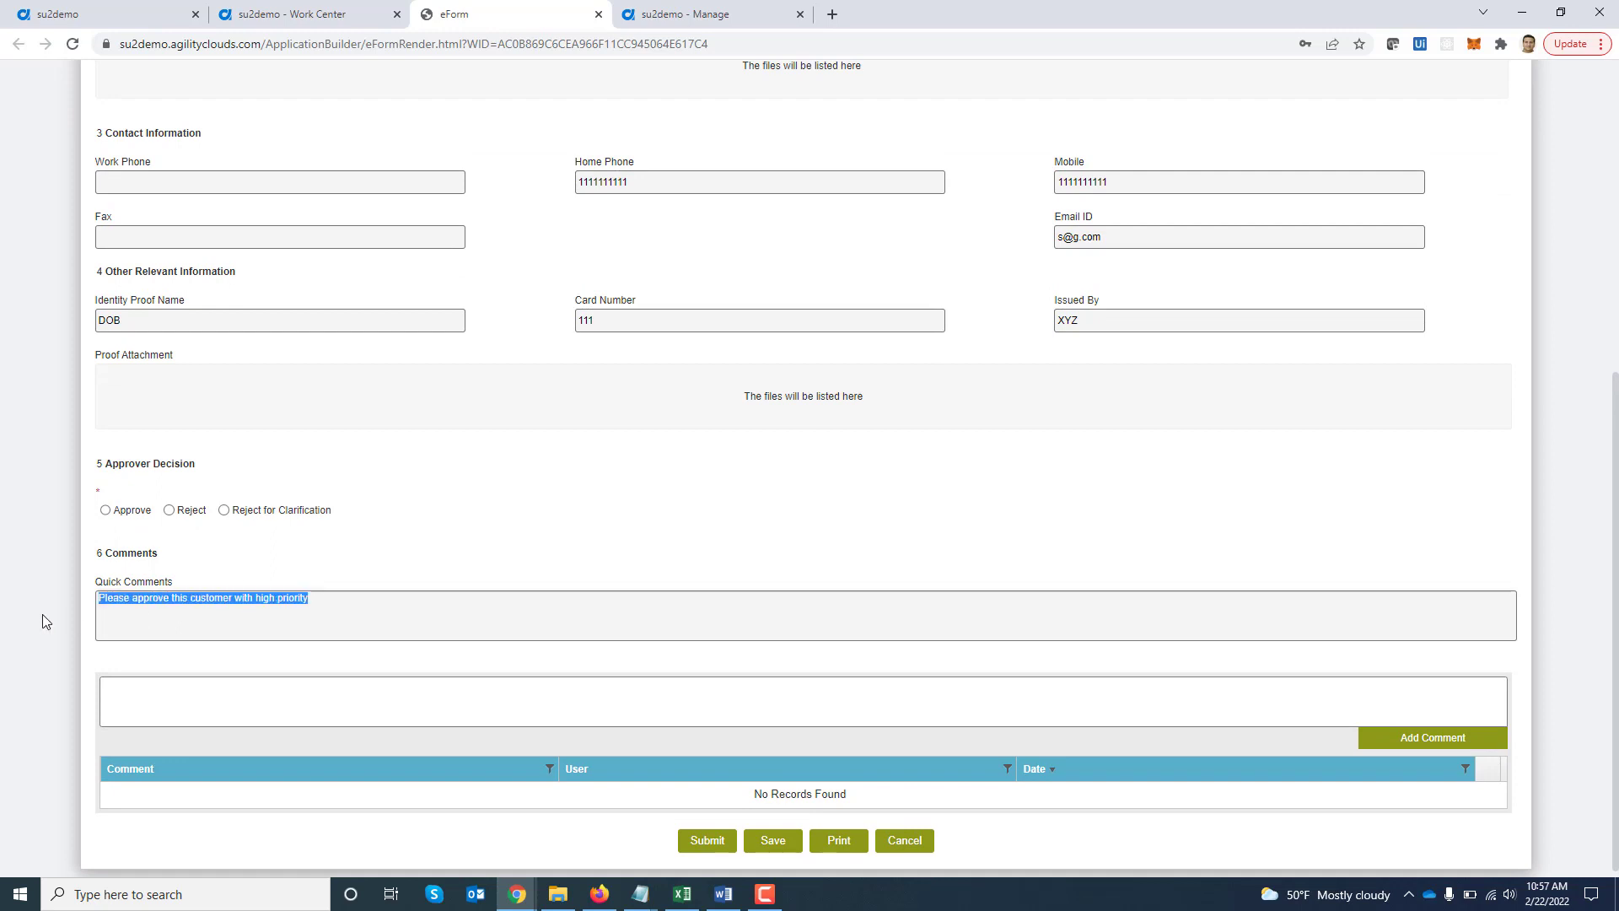
left_click(599, 14)
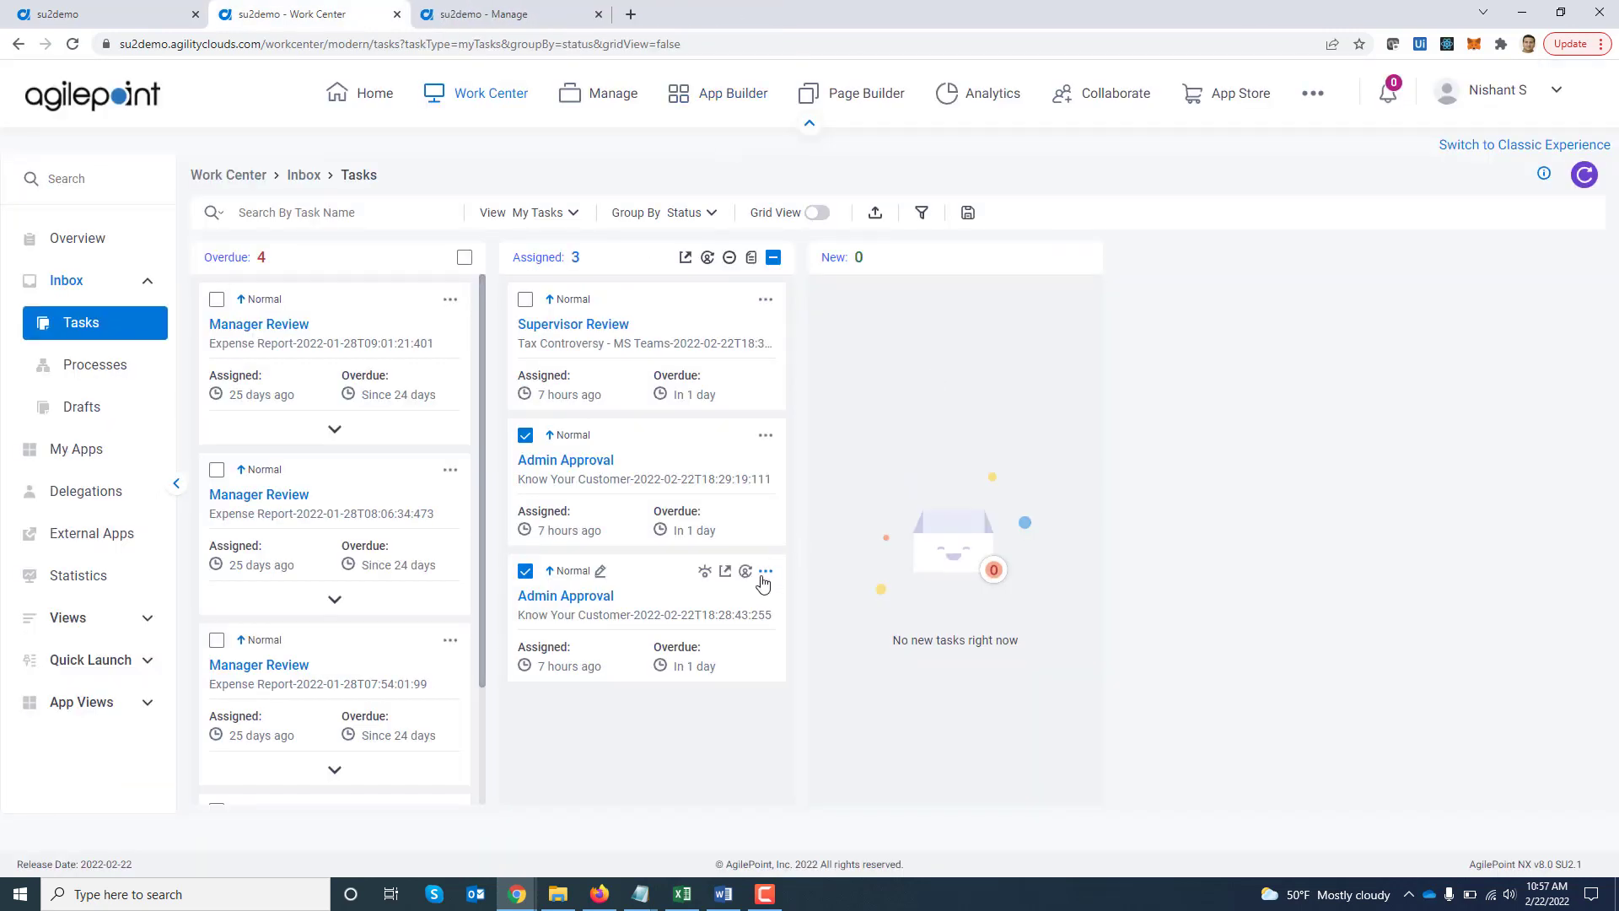
left_click(725, 573)
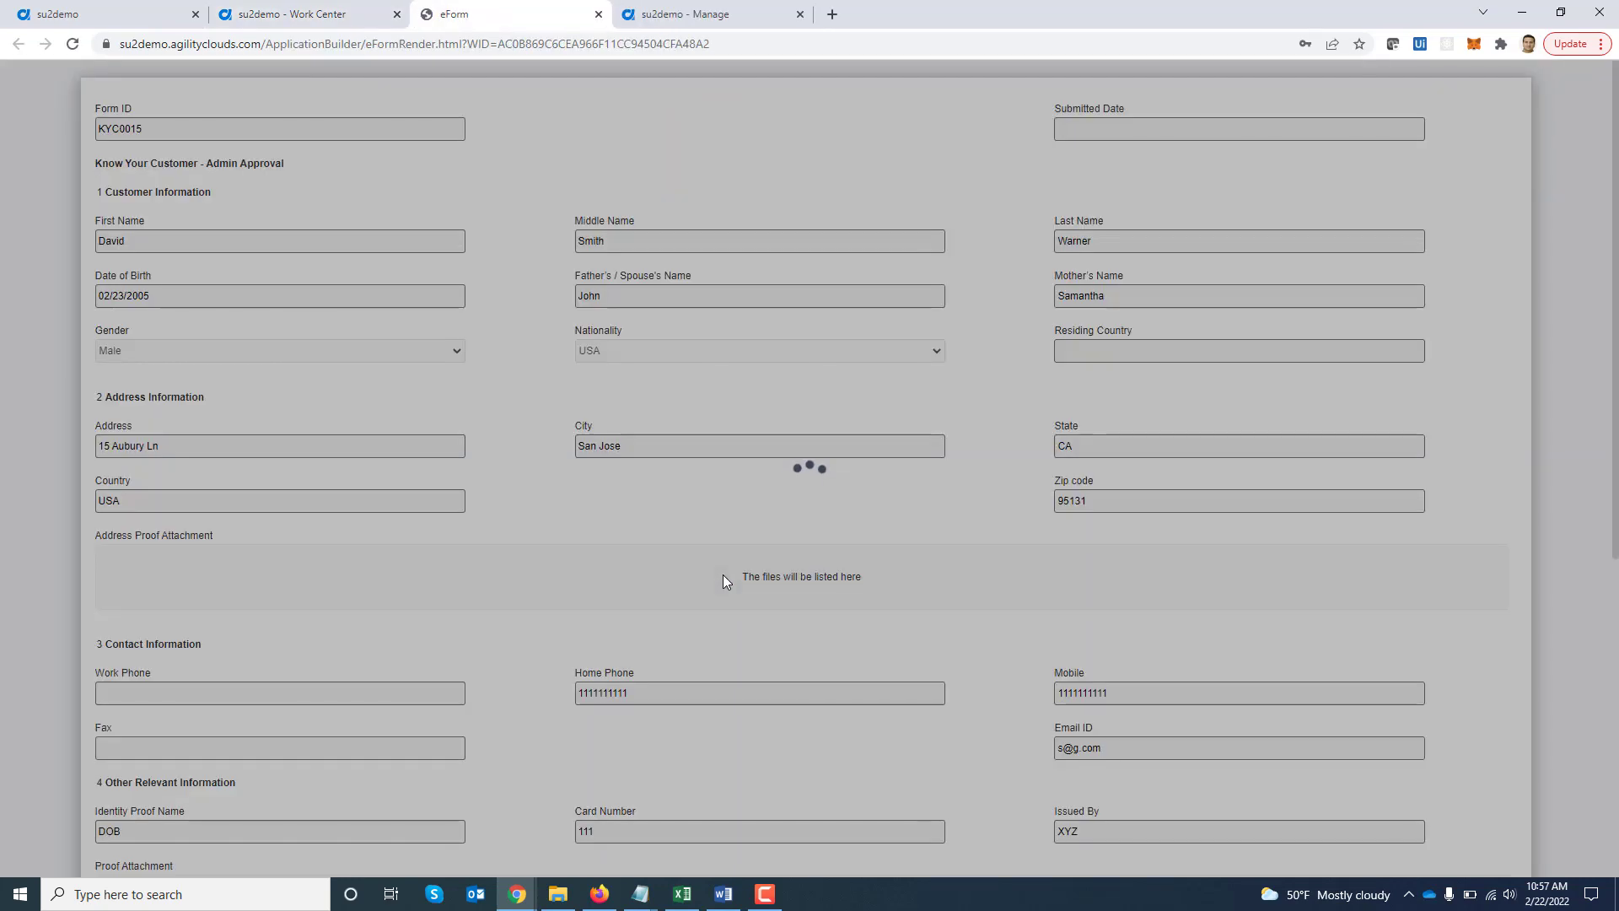
scroll(724, 582, "down", 6)
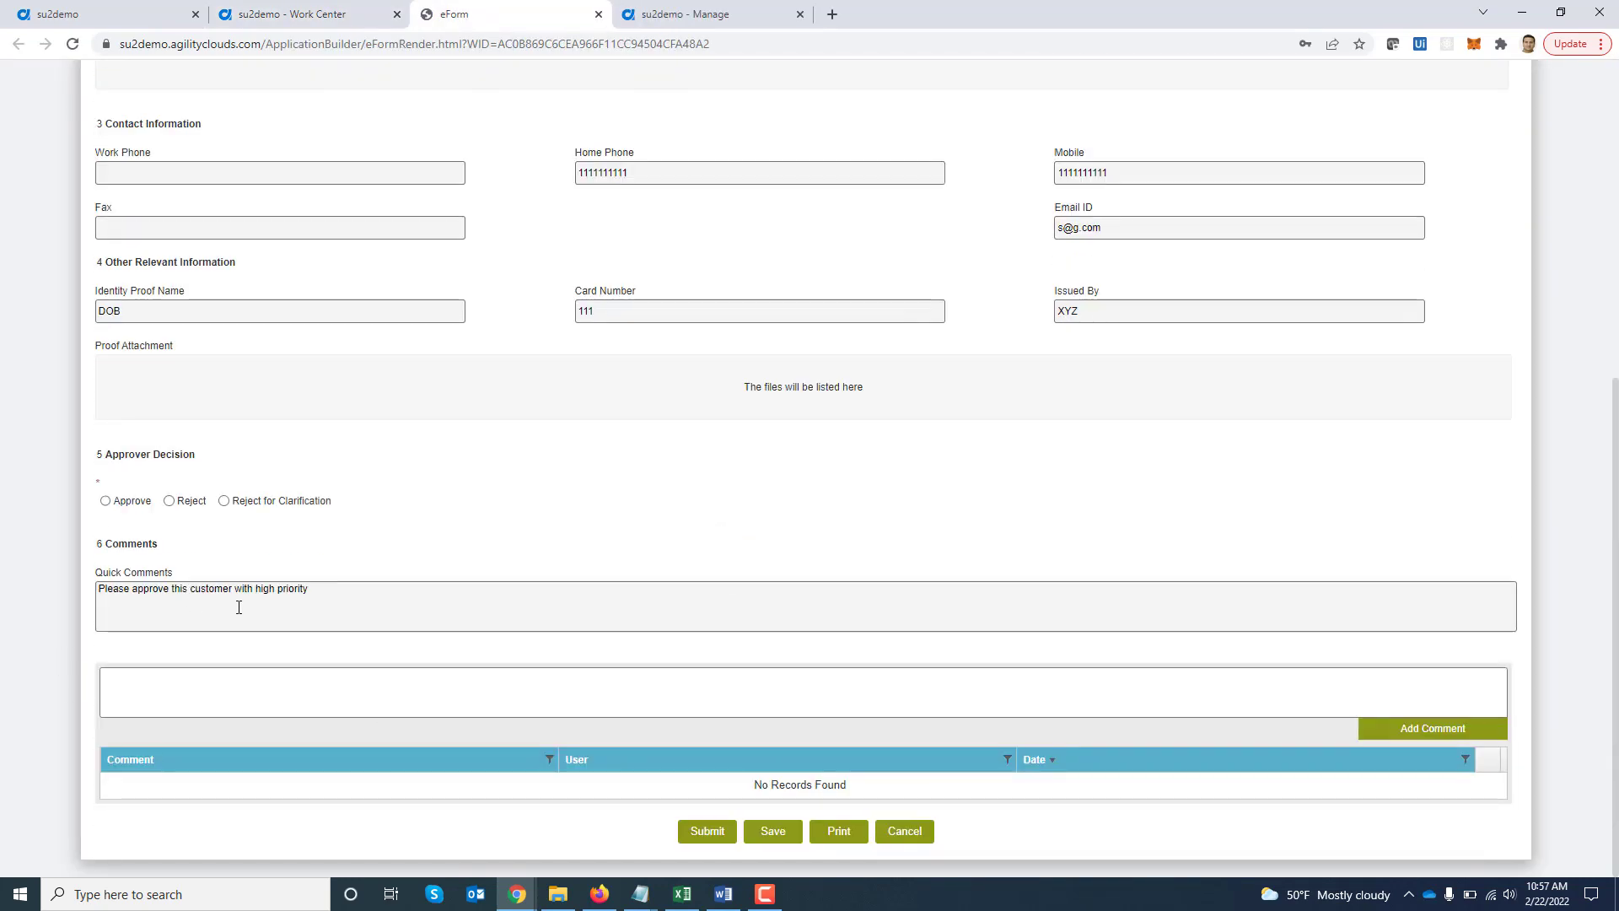
left_click(598, 15)
Clear the selection of both Admin Approval tasks, then reassign the Know Your Customer-2022-02-22T18:29:19:111 task to Test User and refresh the task list
left_click(525, 435)
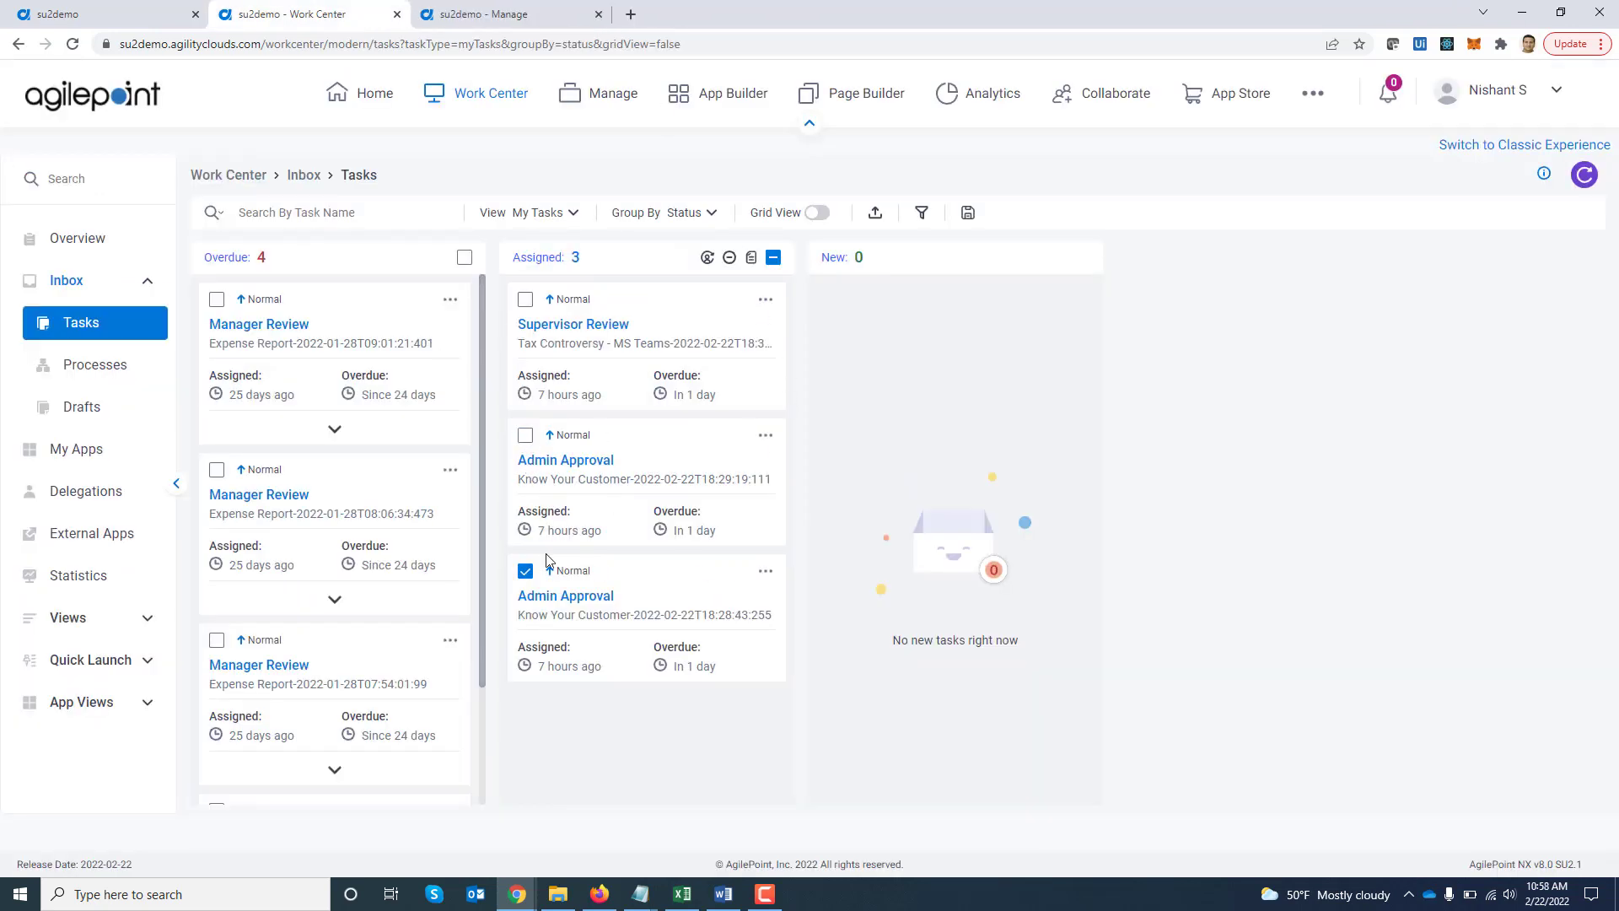
left_click(526, 571)
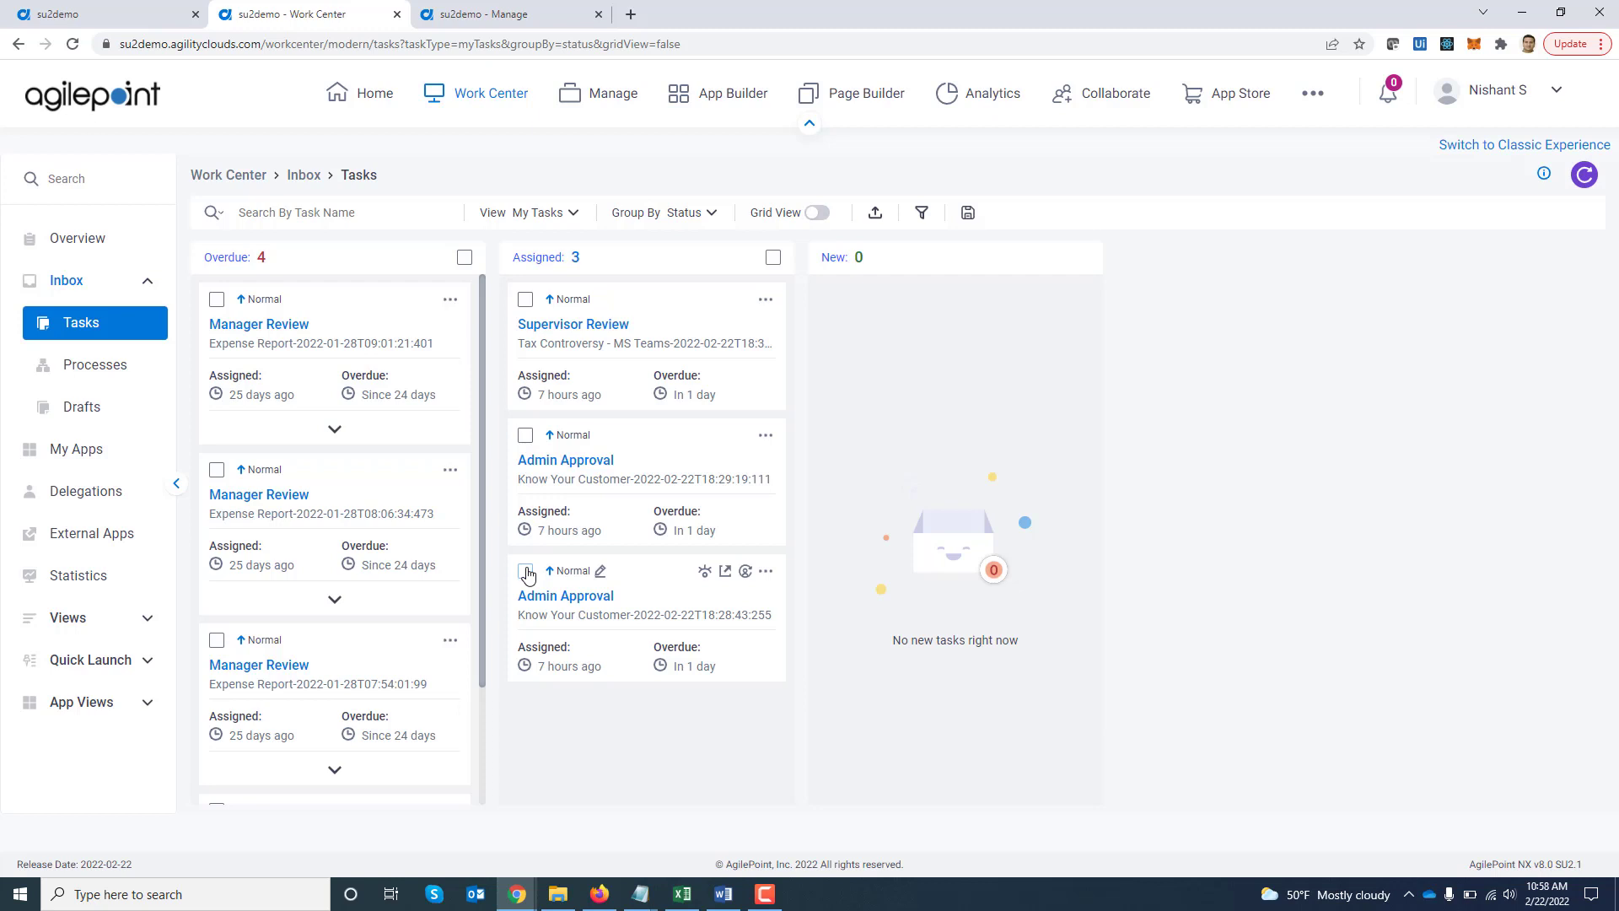
left_click(766, 436)
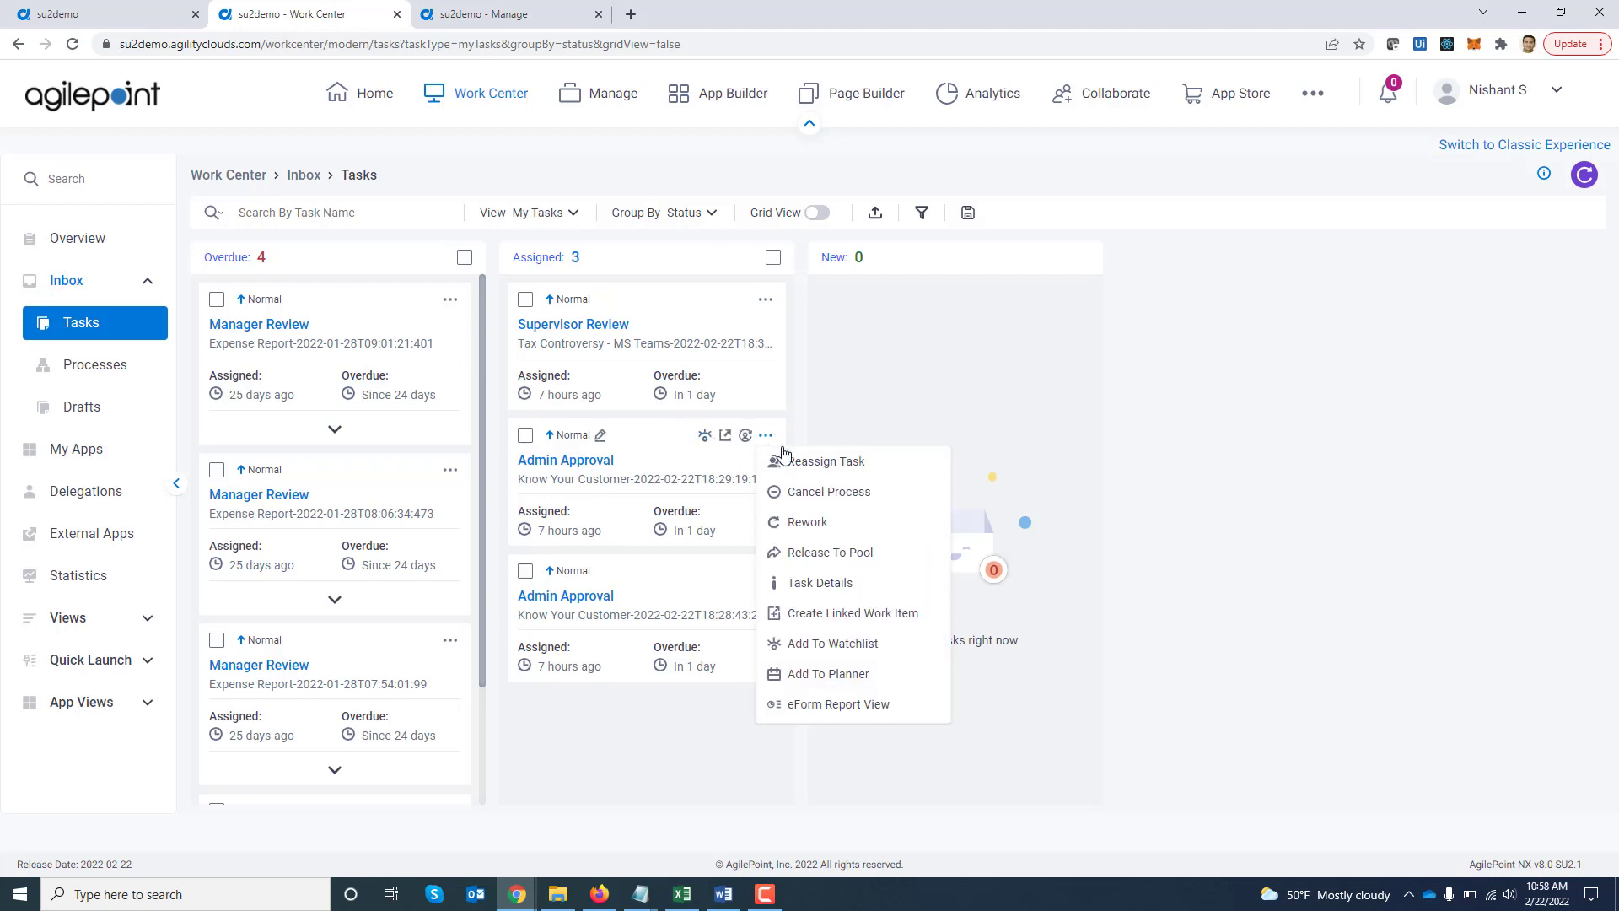
left_click(826, 462)
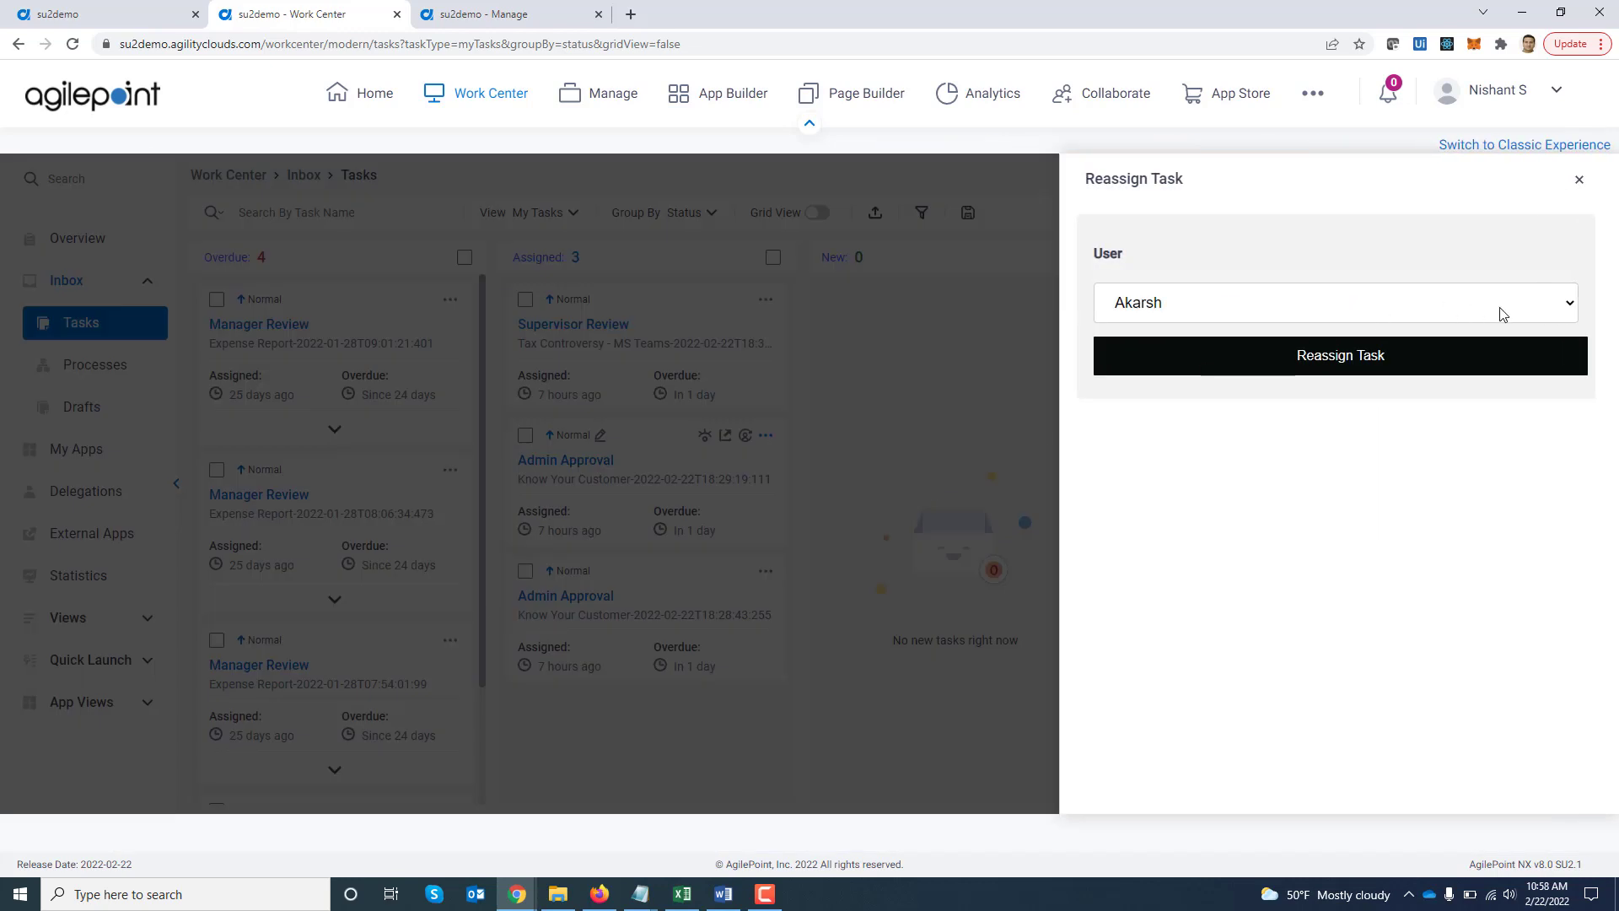
left_click(1501, 312)
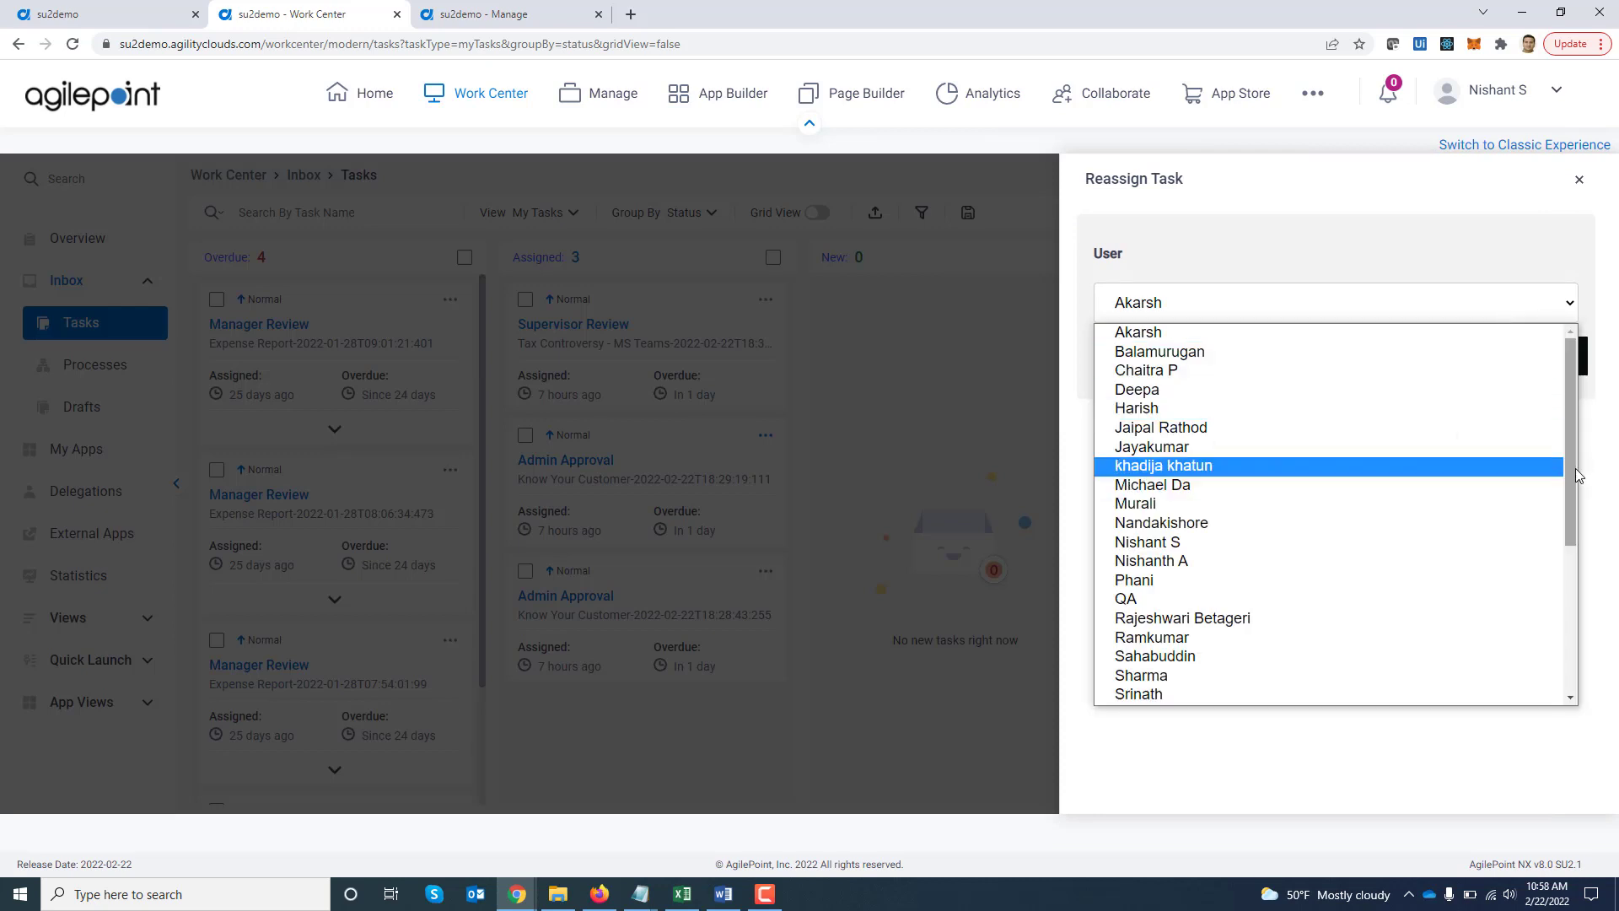
left_click_drag(1575, 474, 1576, 666)
left_click(1429, 696)
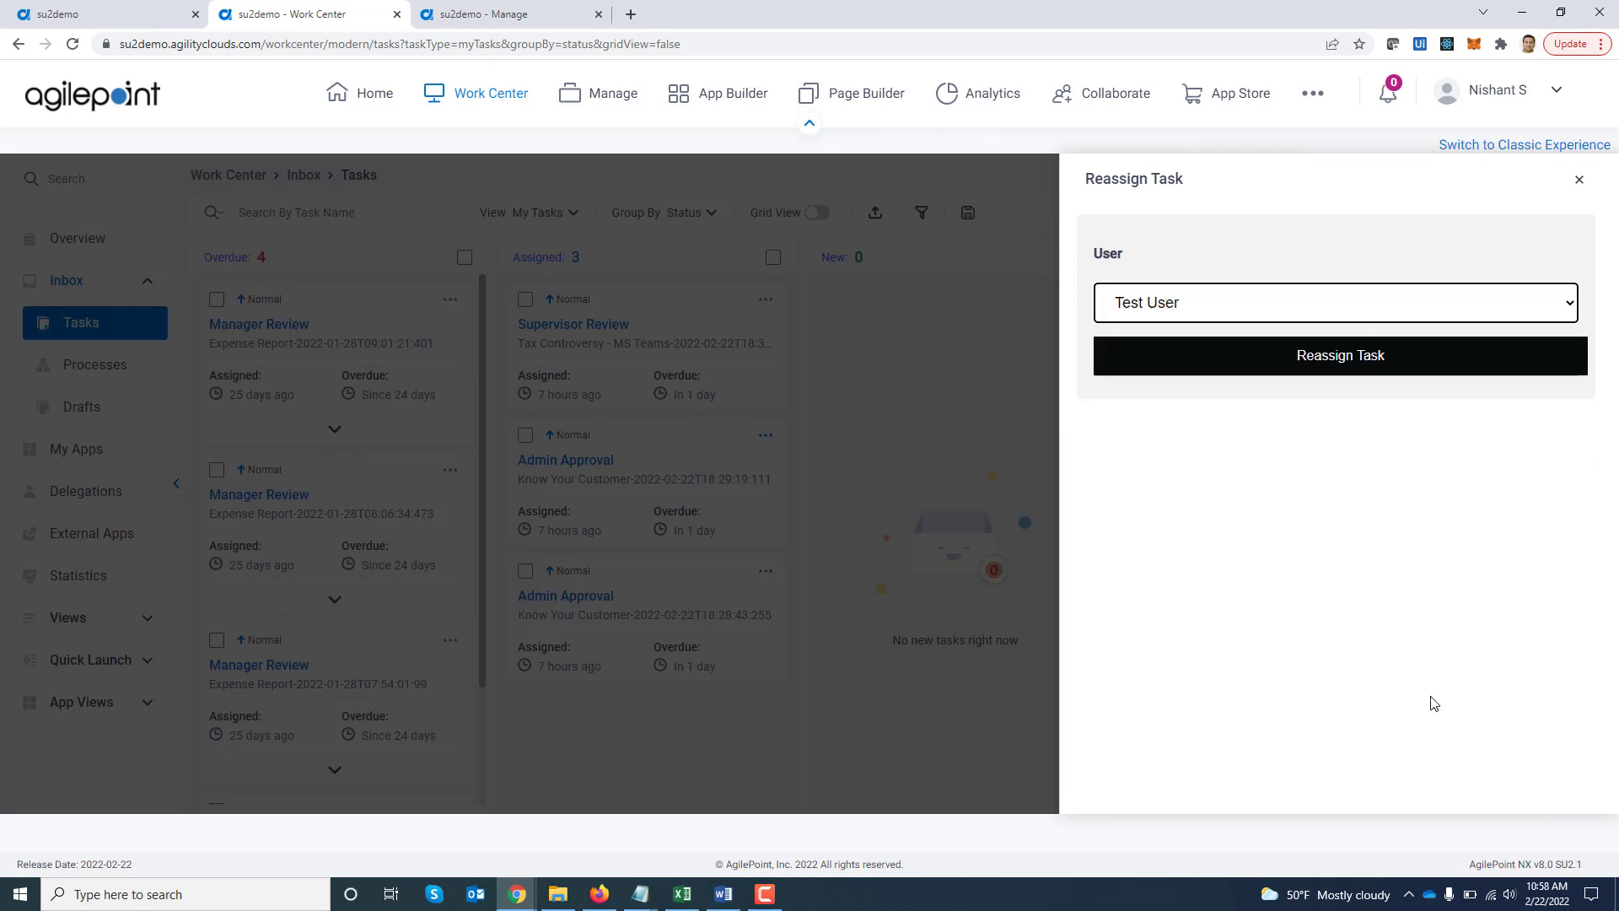
left_click(1357, 358)
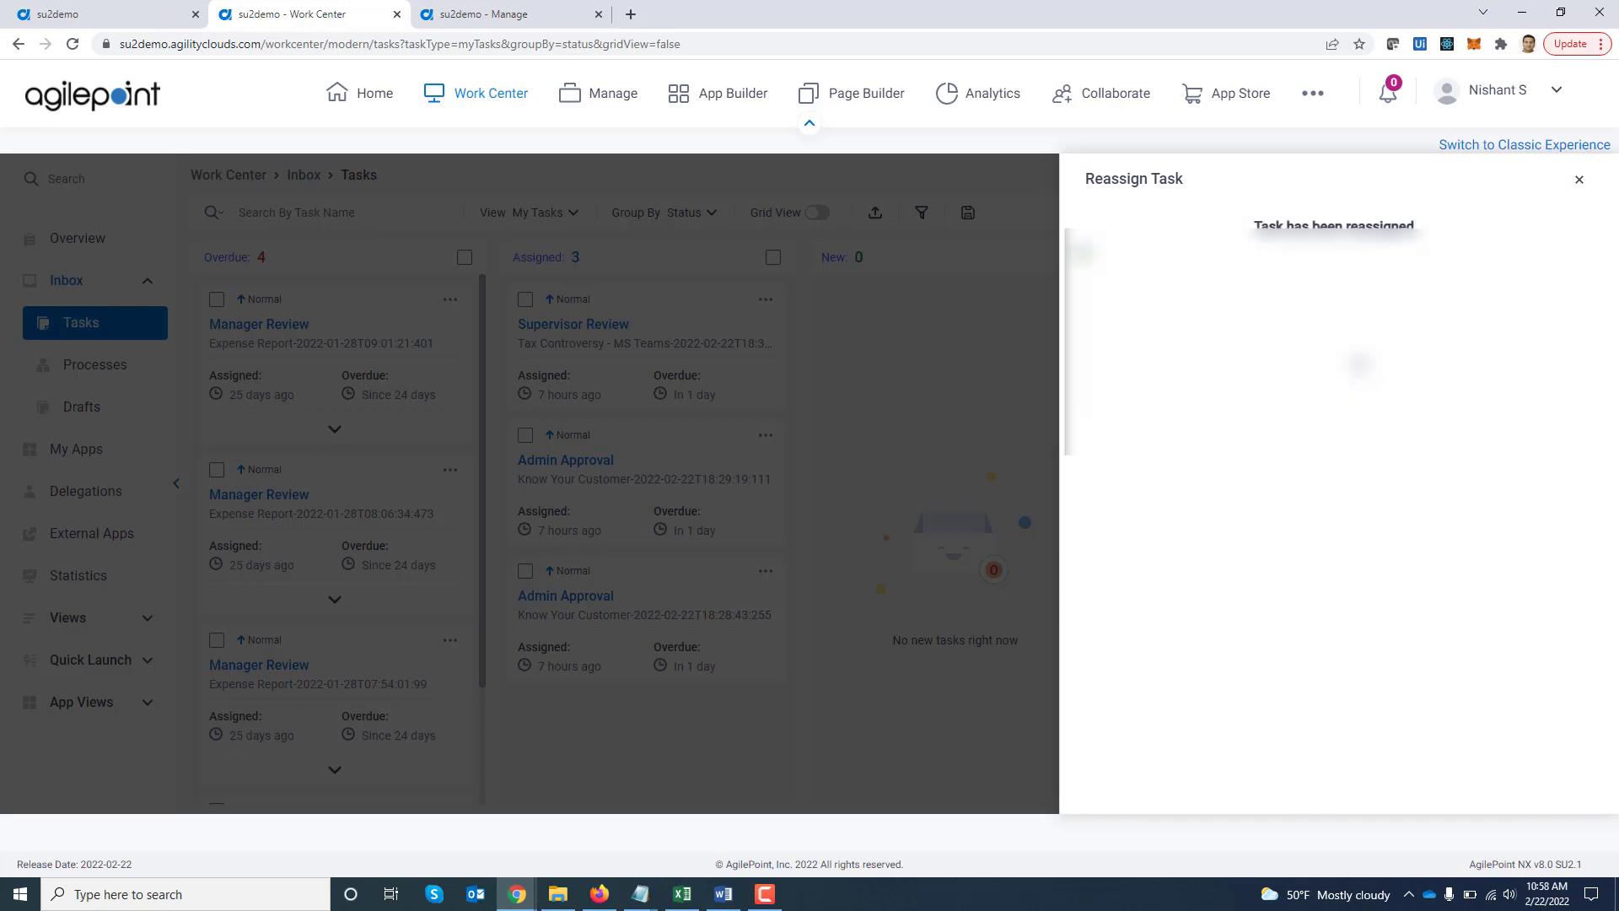
left_click(1577, 179)
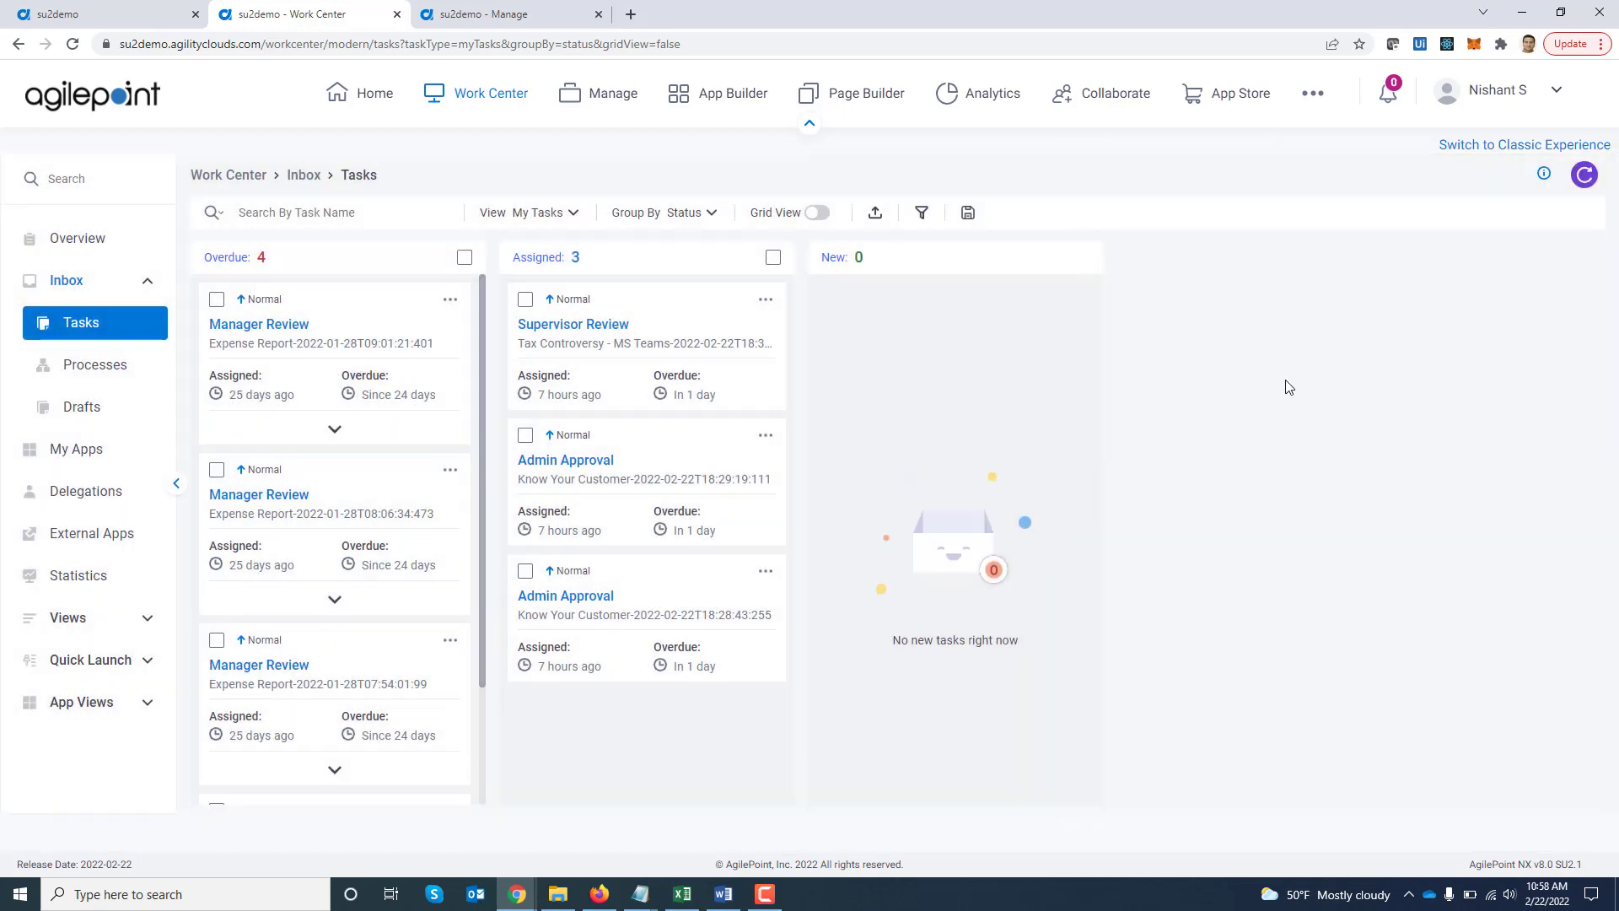
left_click(1587, 175)
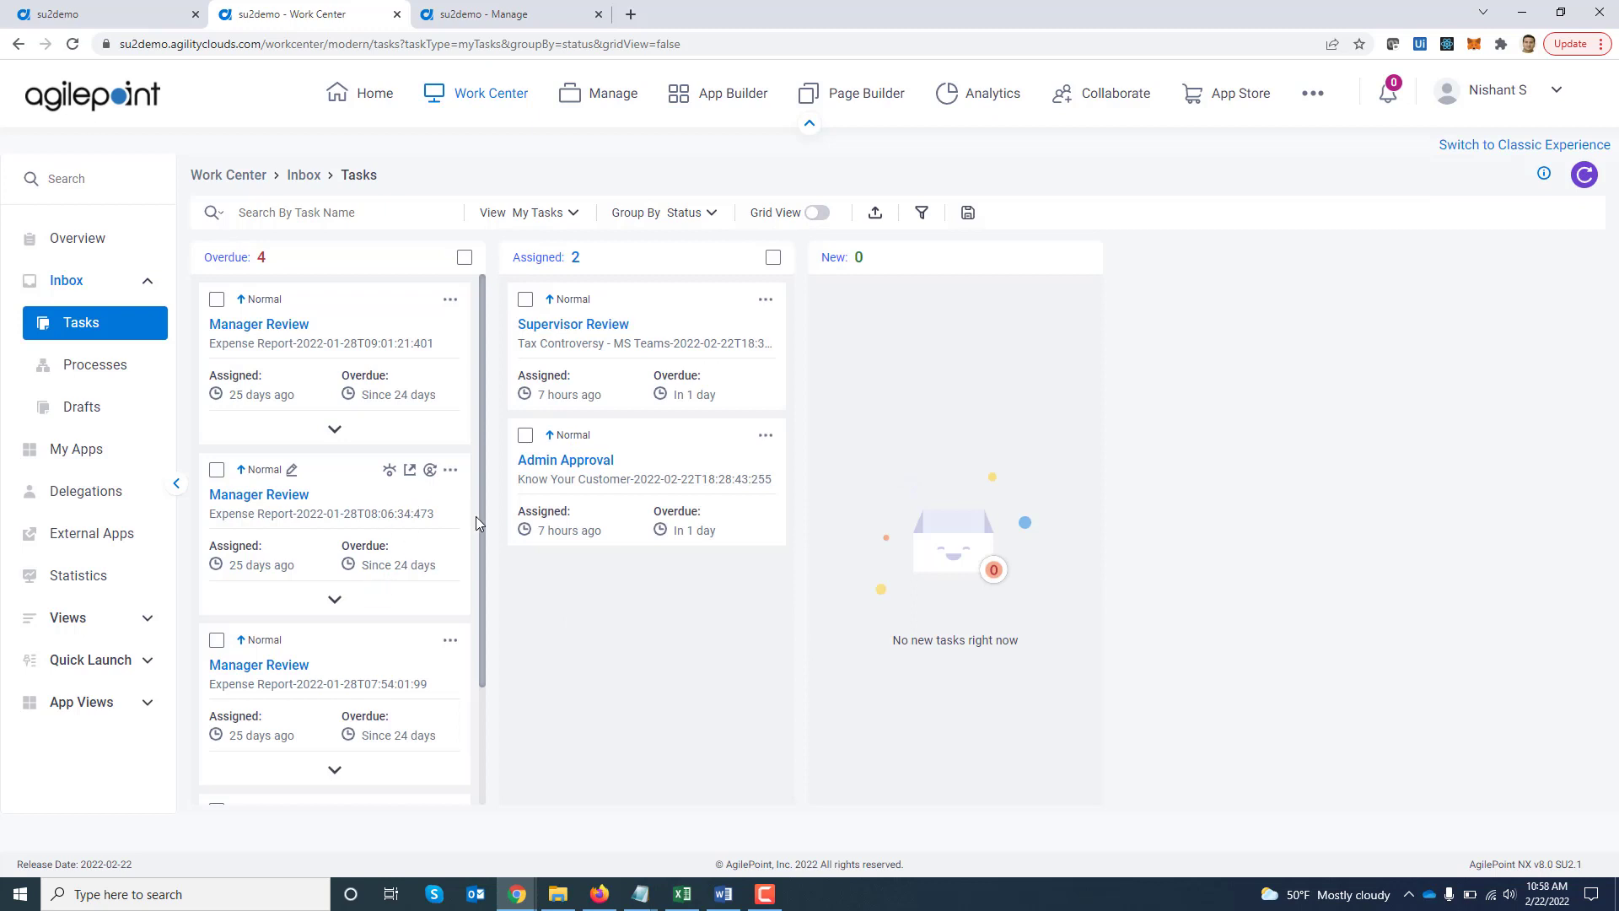
Start a new Tax Controversy - MS Teams form, finding the app with the search "Tax", and upload the tax form Excel file
left_click_drag(479, 535, 483, 613)
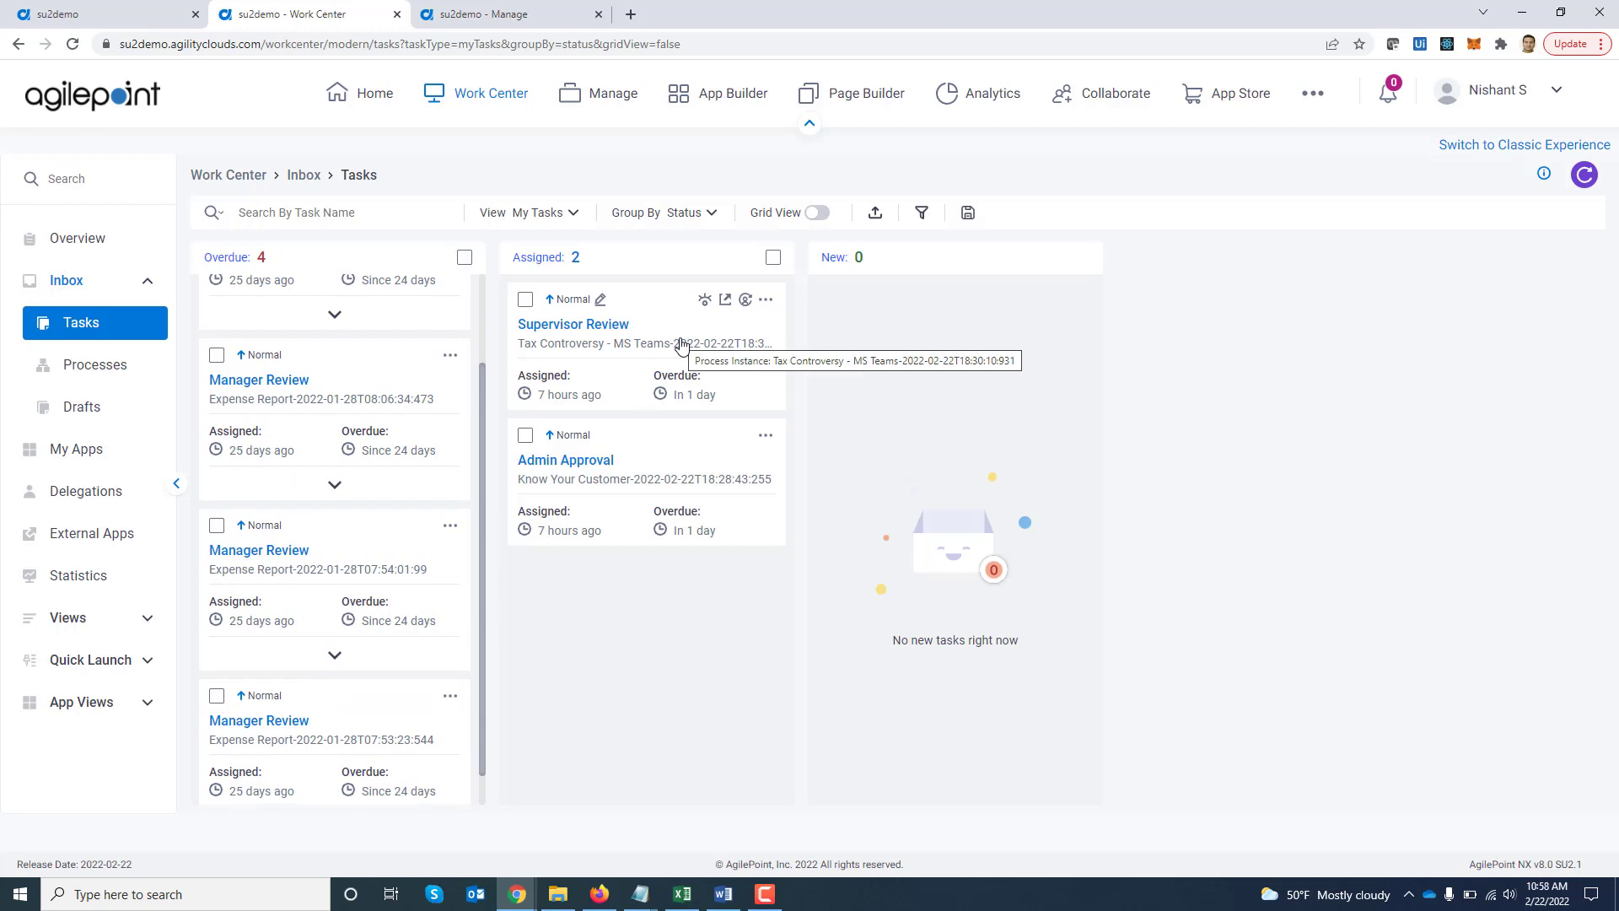
left_click(68, 455)
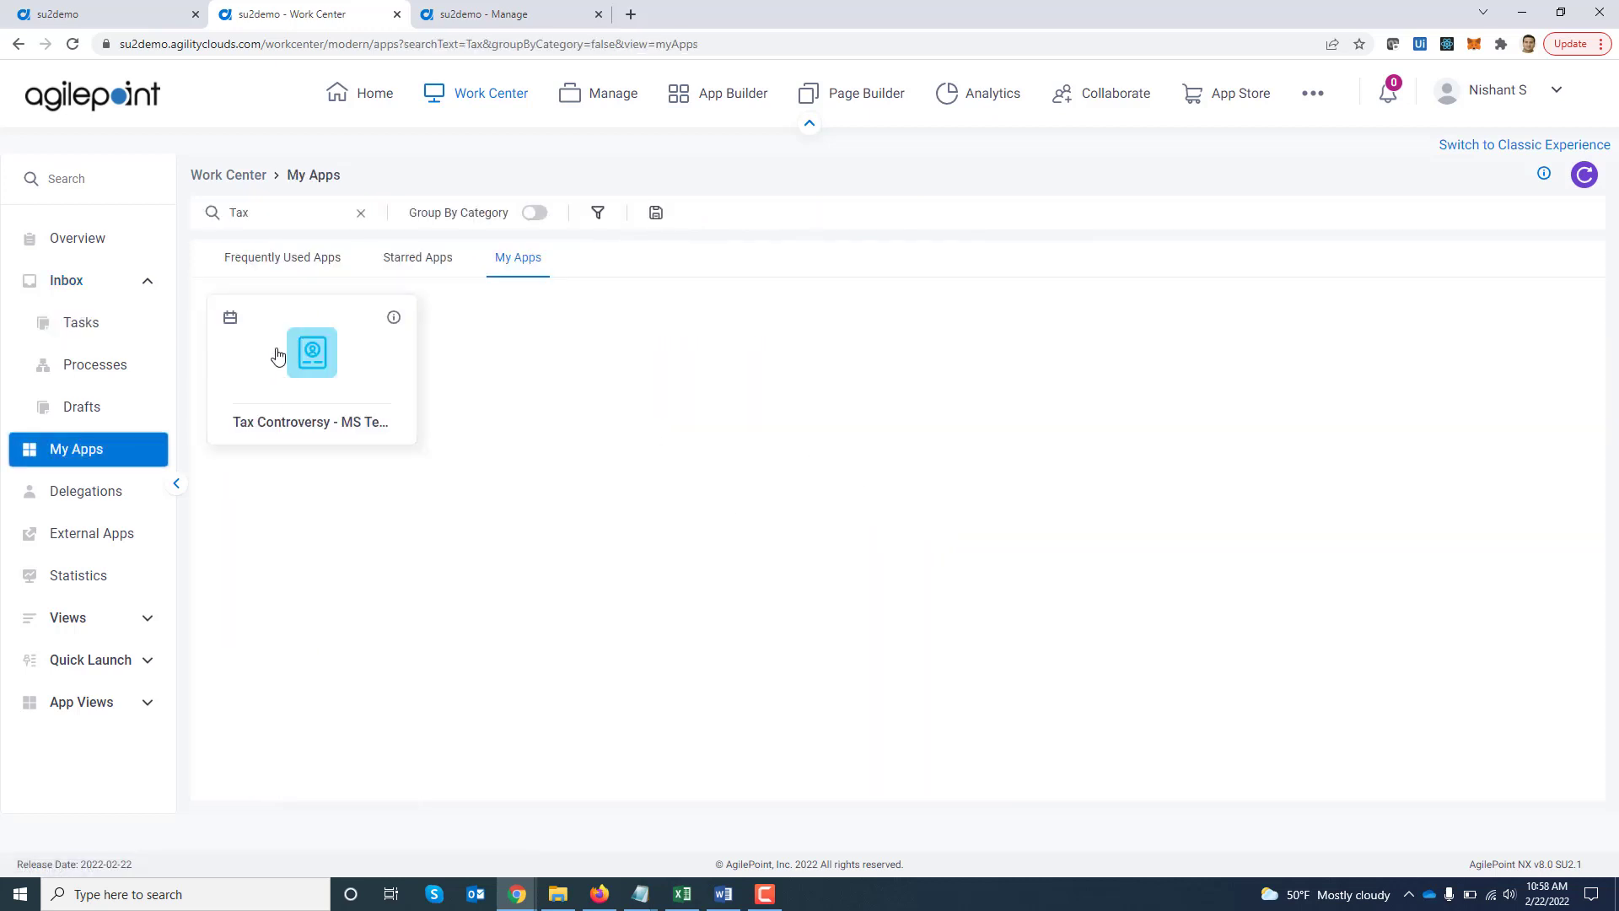
left_click(311, 350)
left_click(816, 431)
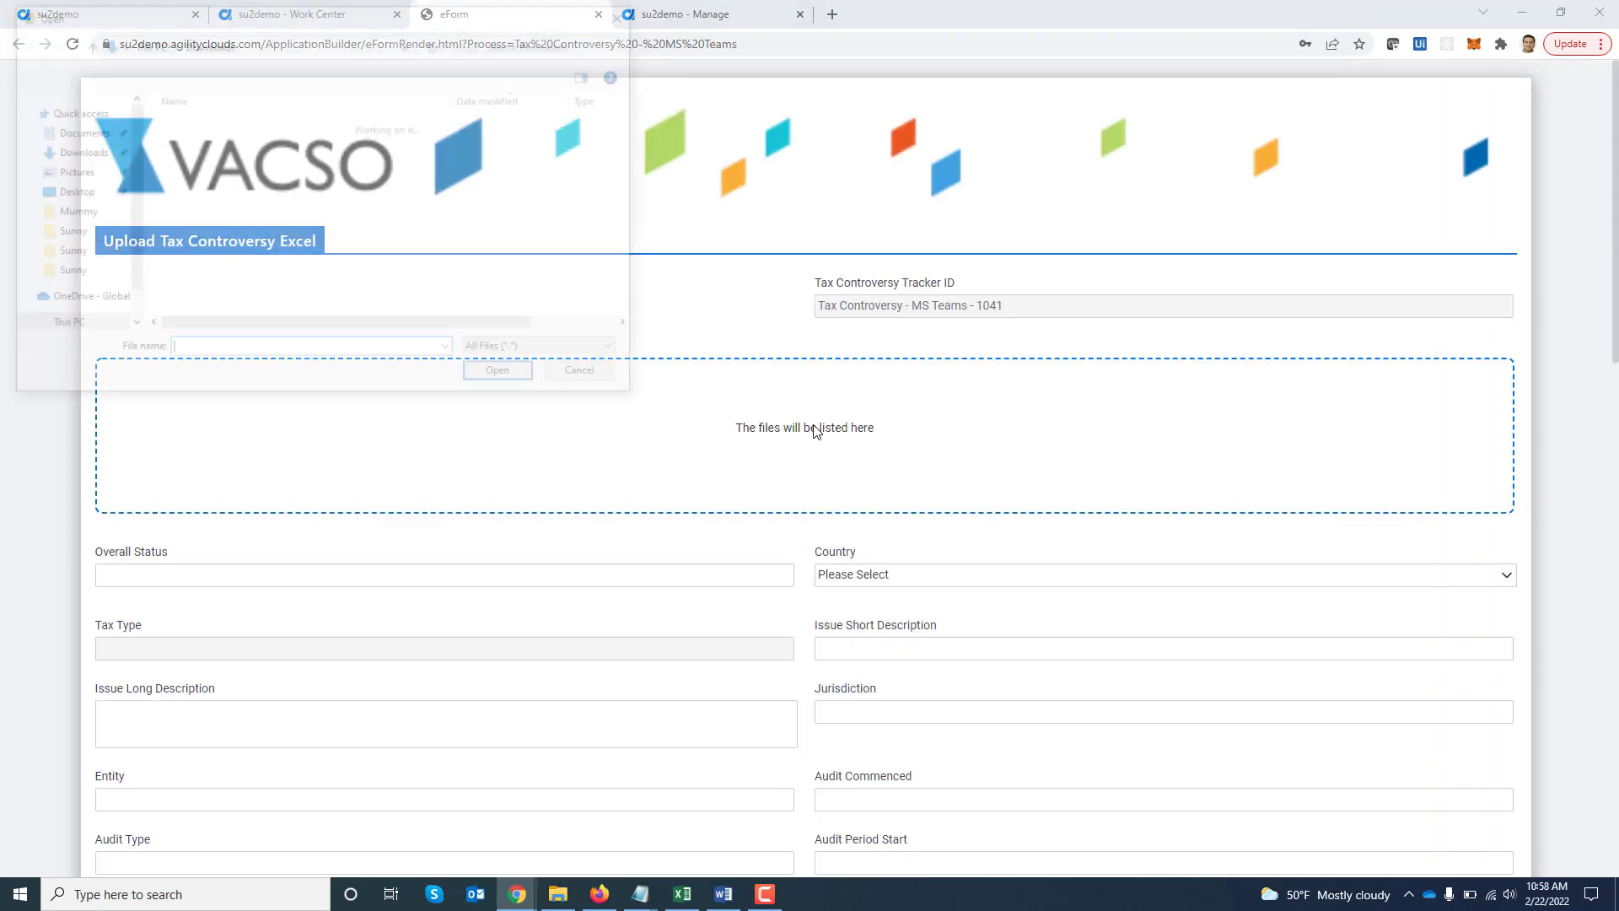
left_click(371, 134)
left_click(497, 371)
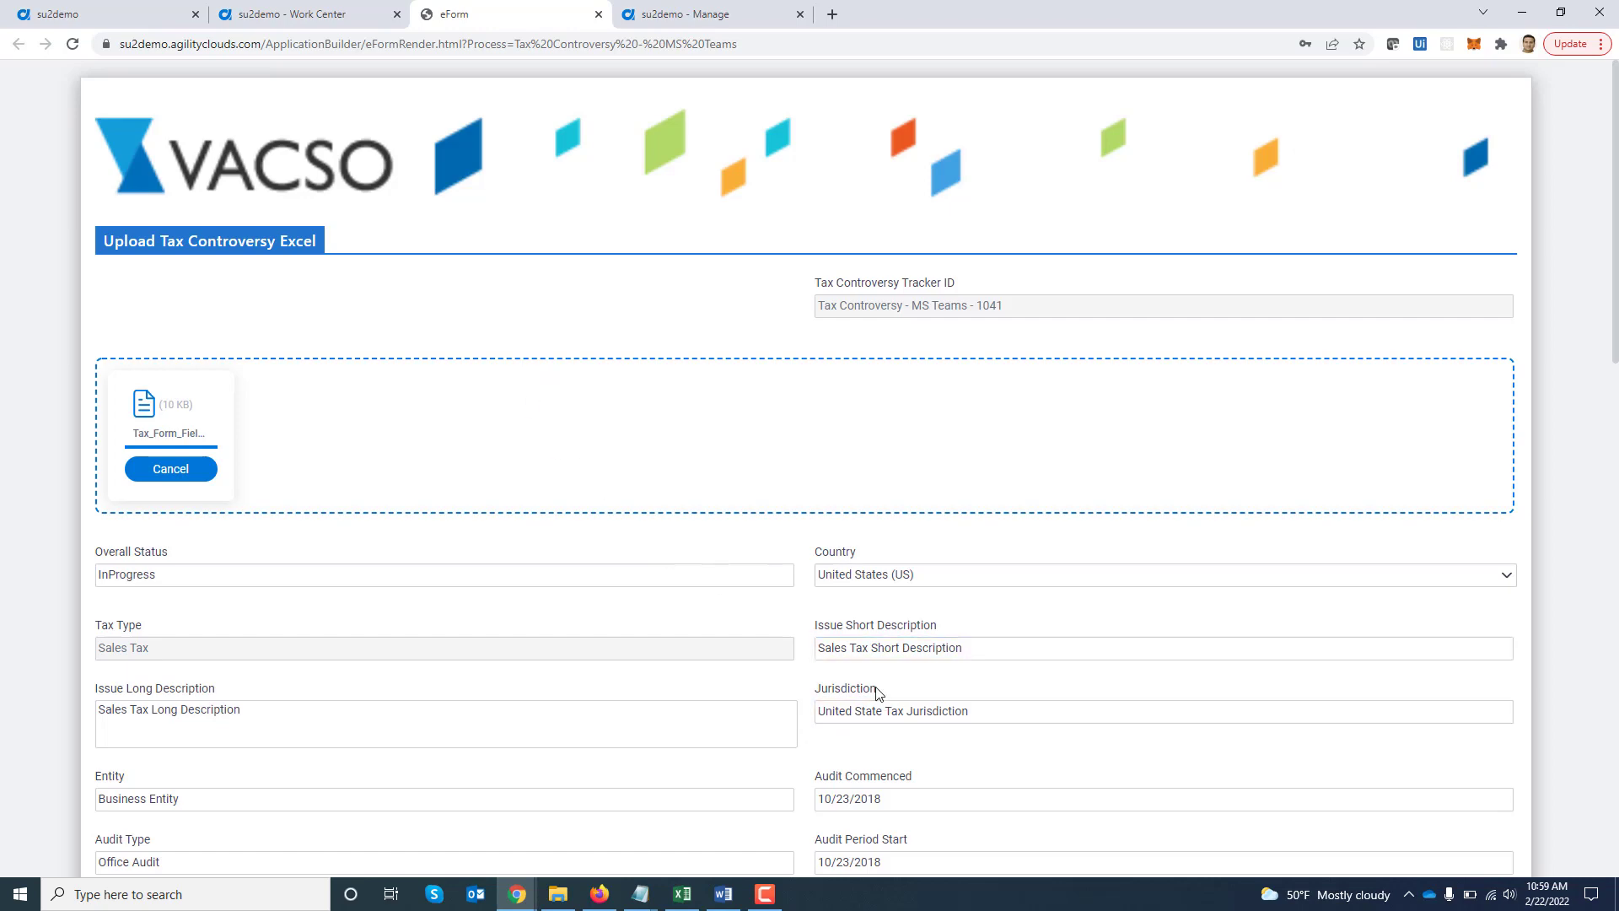
Submit the Tax Controversy form with the data filled in from the uploaded Excel file
scroll(1096, 621, "down", 1)
scroll(1096, 621, "down", 20)
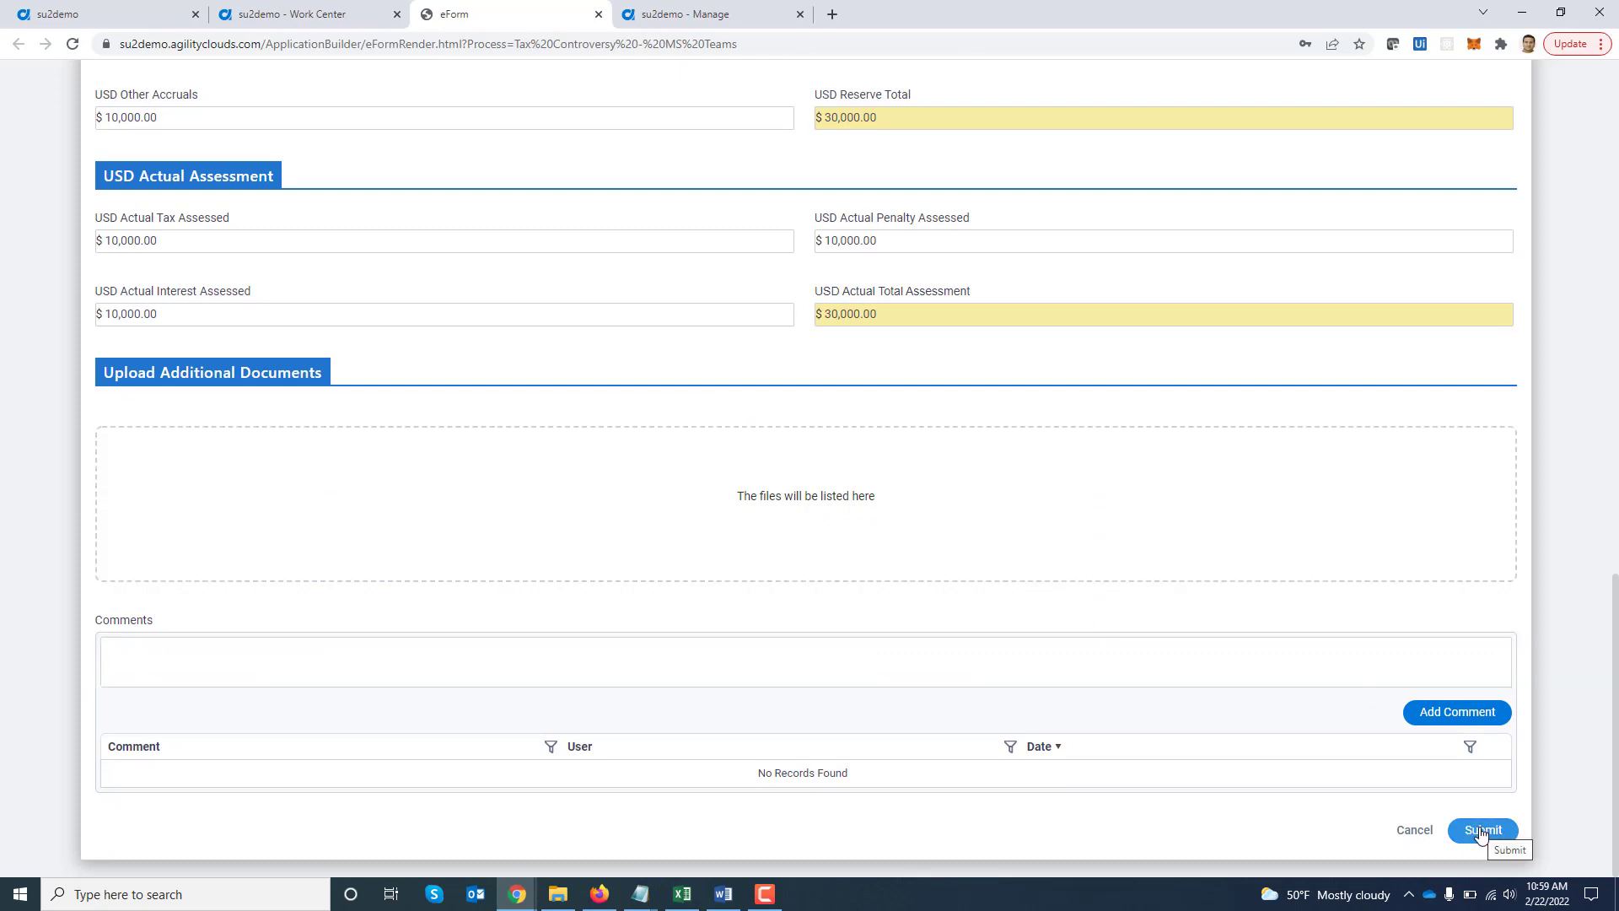
left_click(1481, 830)
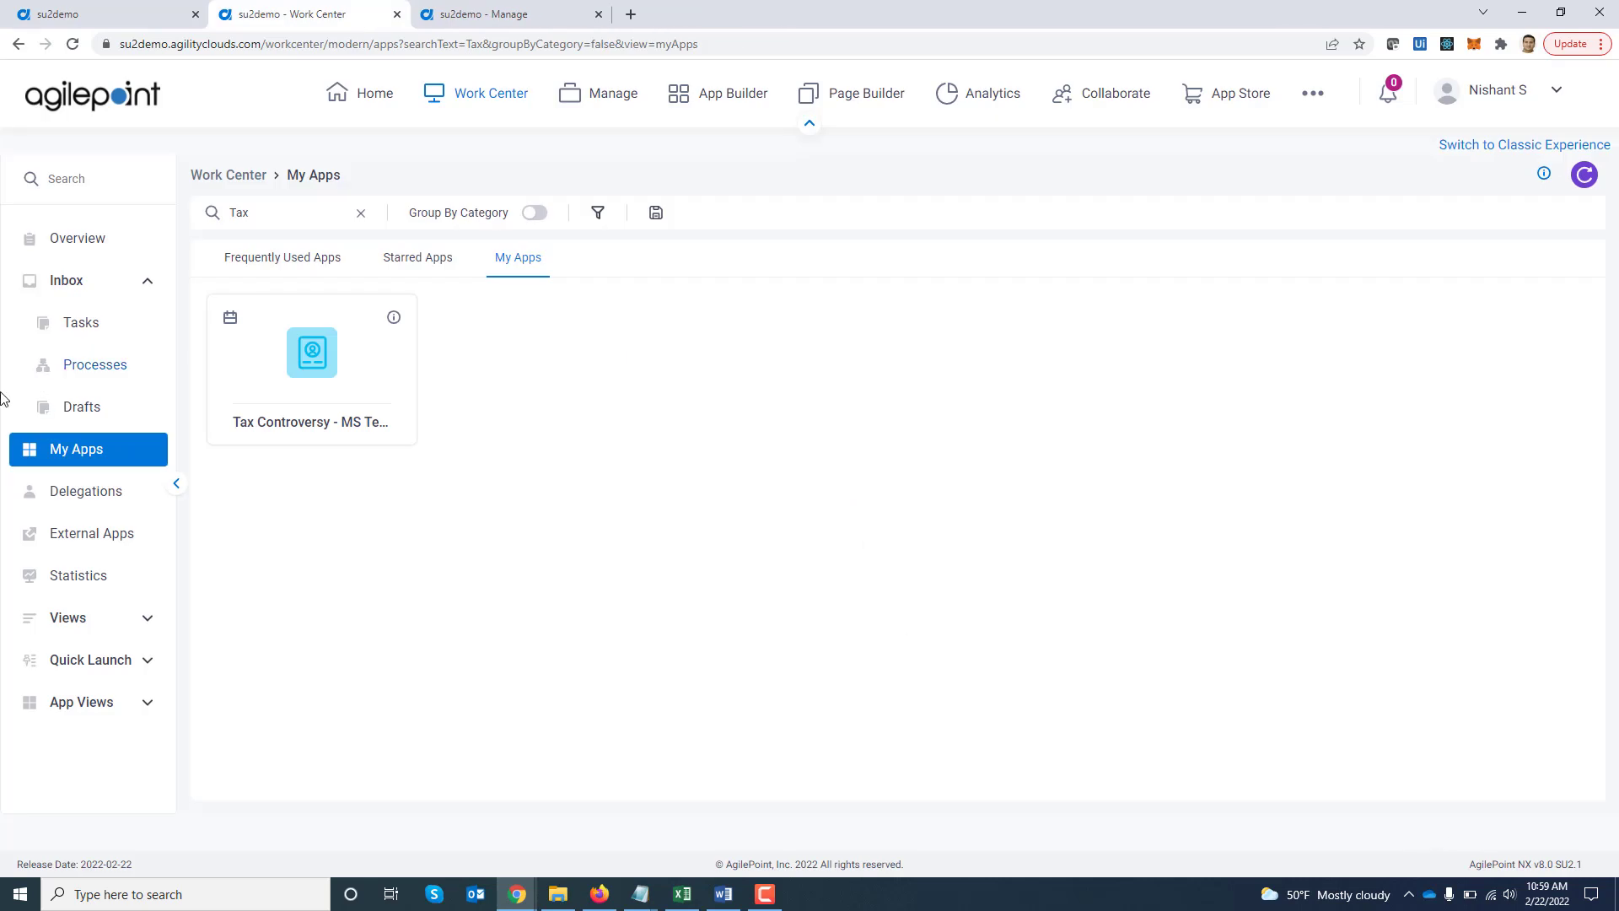
In the Work Center tasks, run View Conversation and View Conversation Thread on the new Supervisor Review task, closing each view
left_click(82, 325)
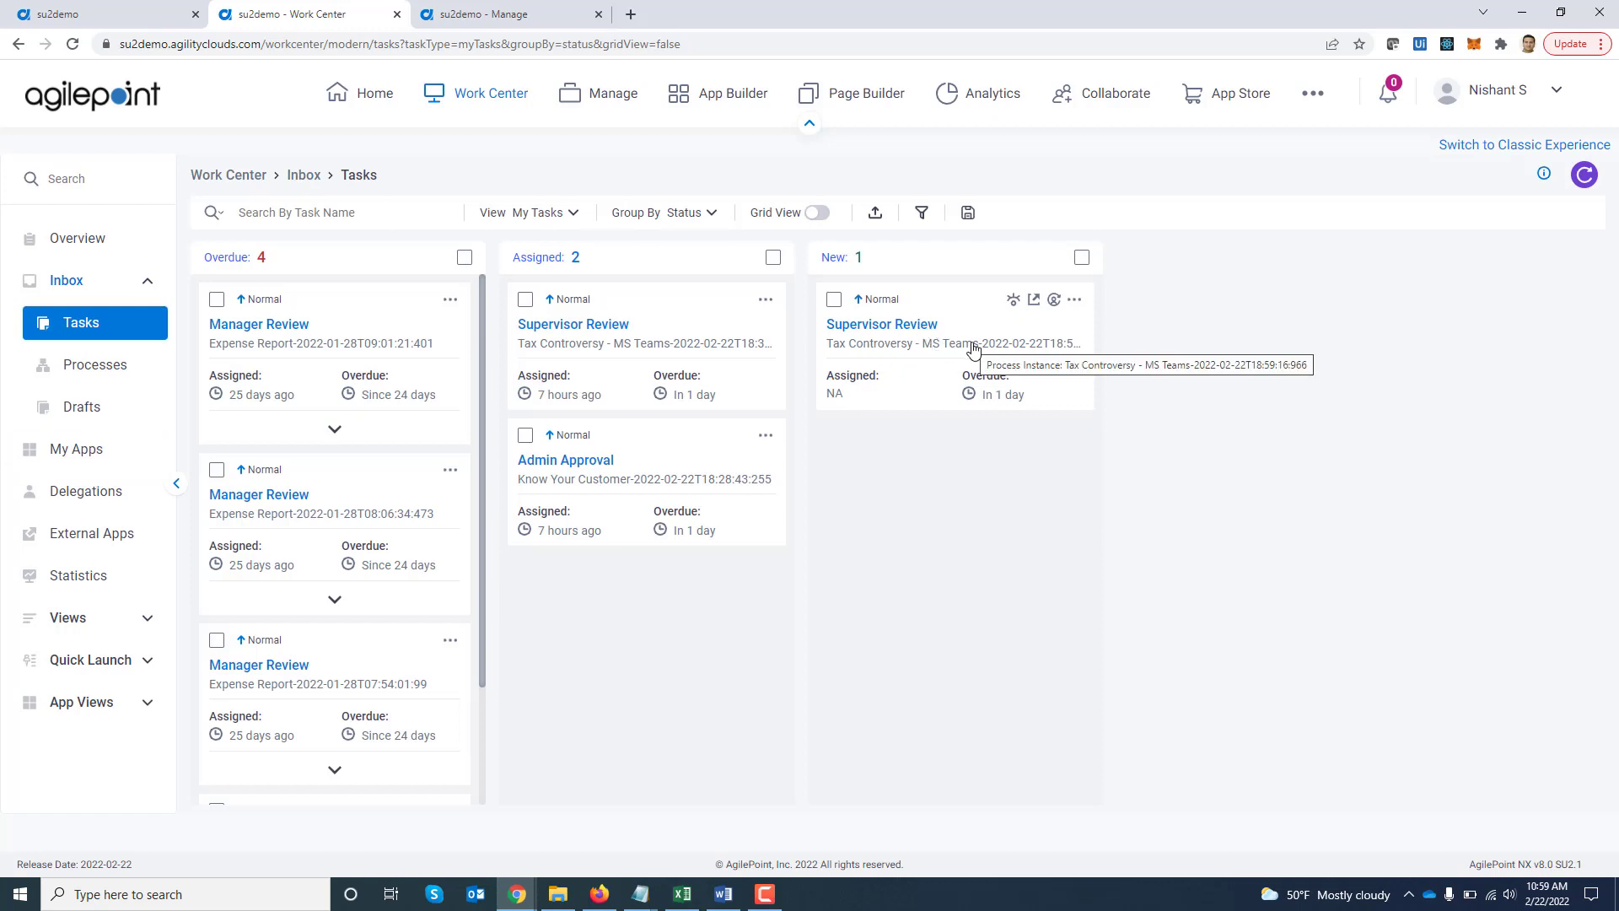
left_click(1074, 301)
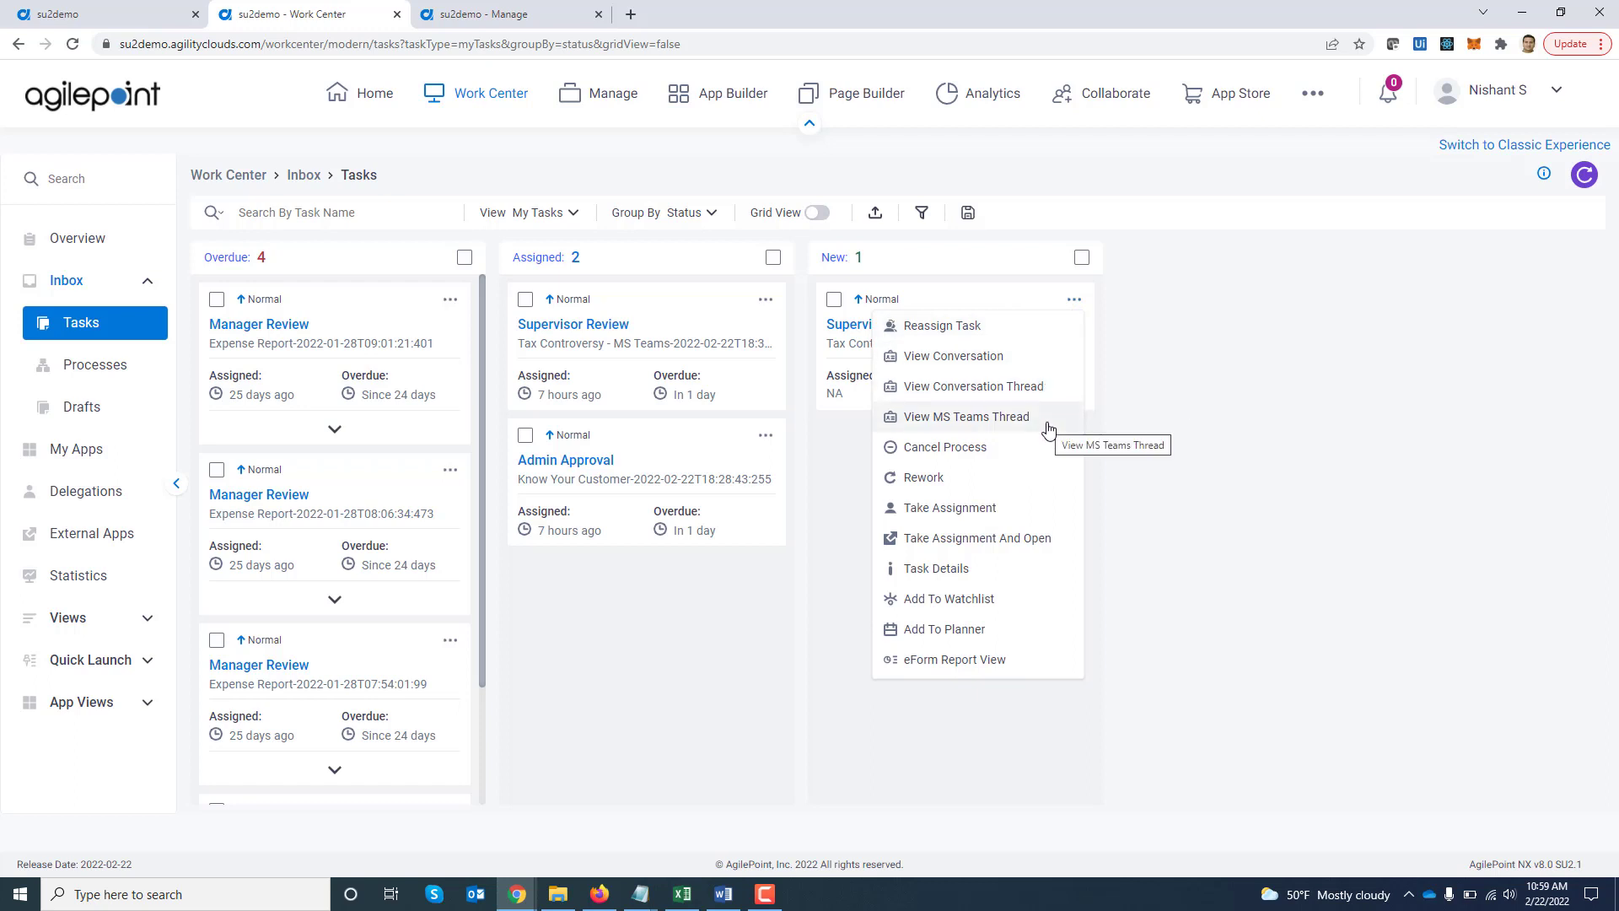
left_click(977, 361)
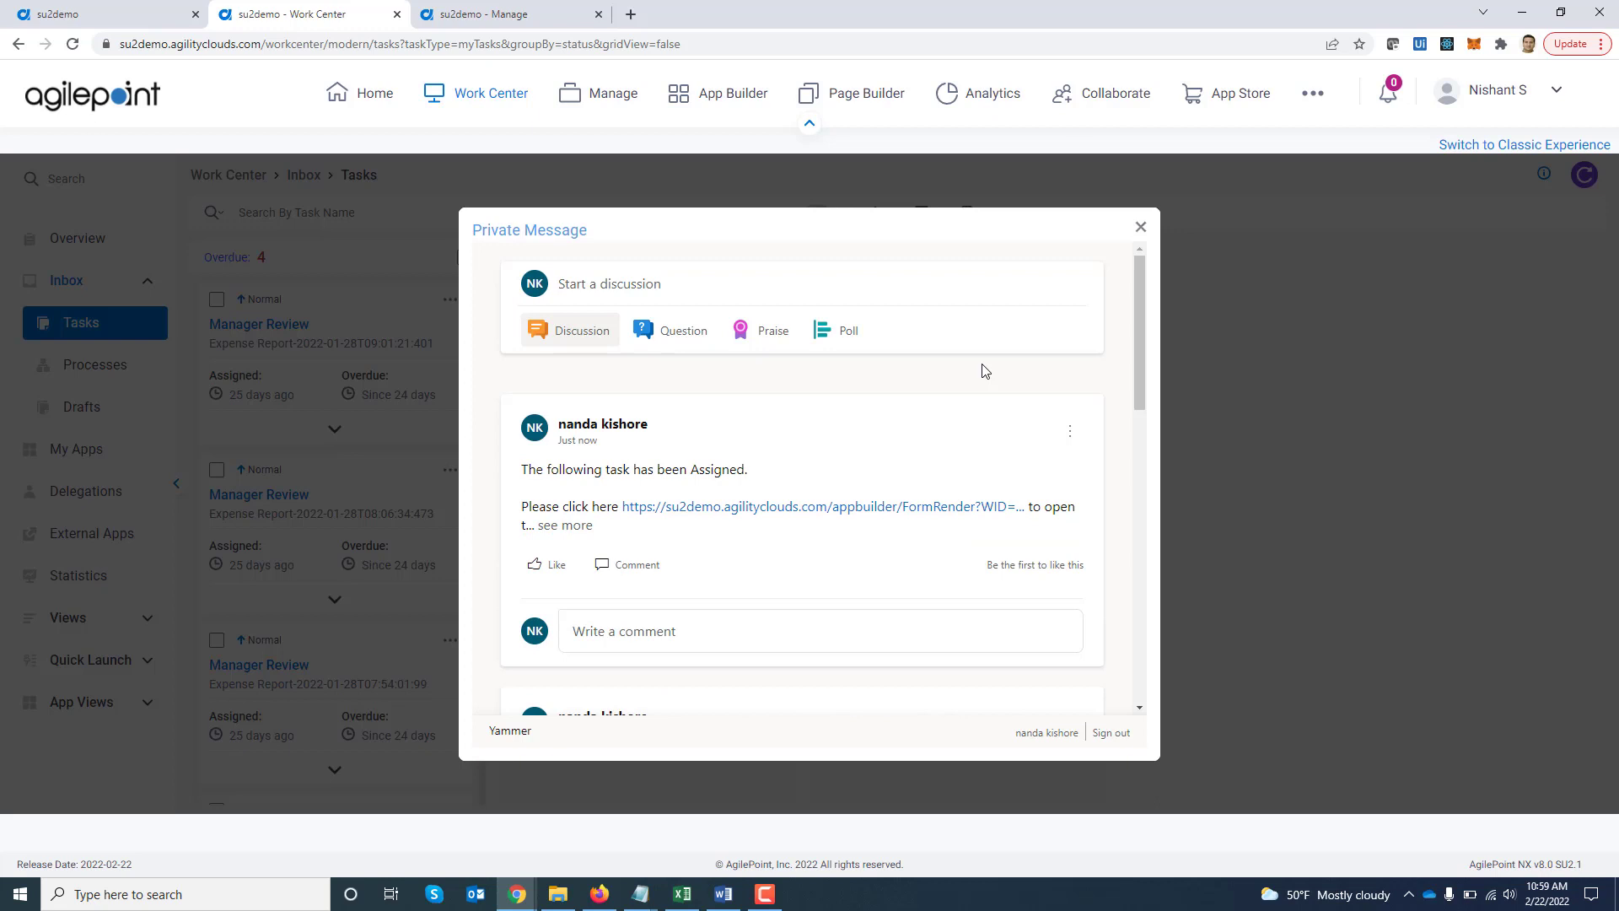
left_click(1141, 227)
left_click(1075, 300)
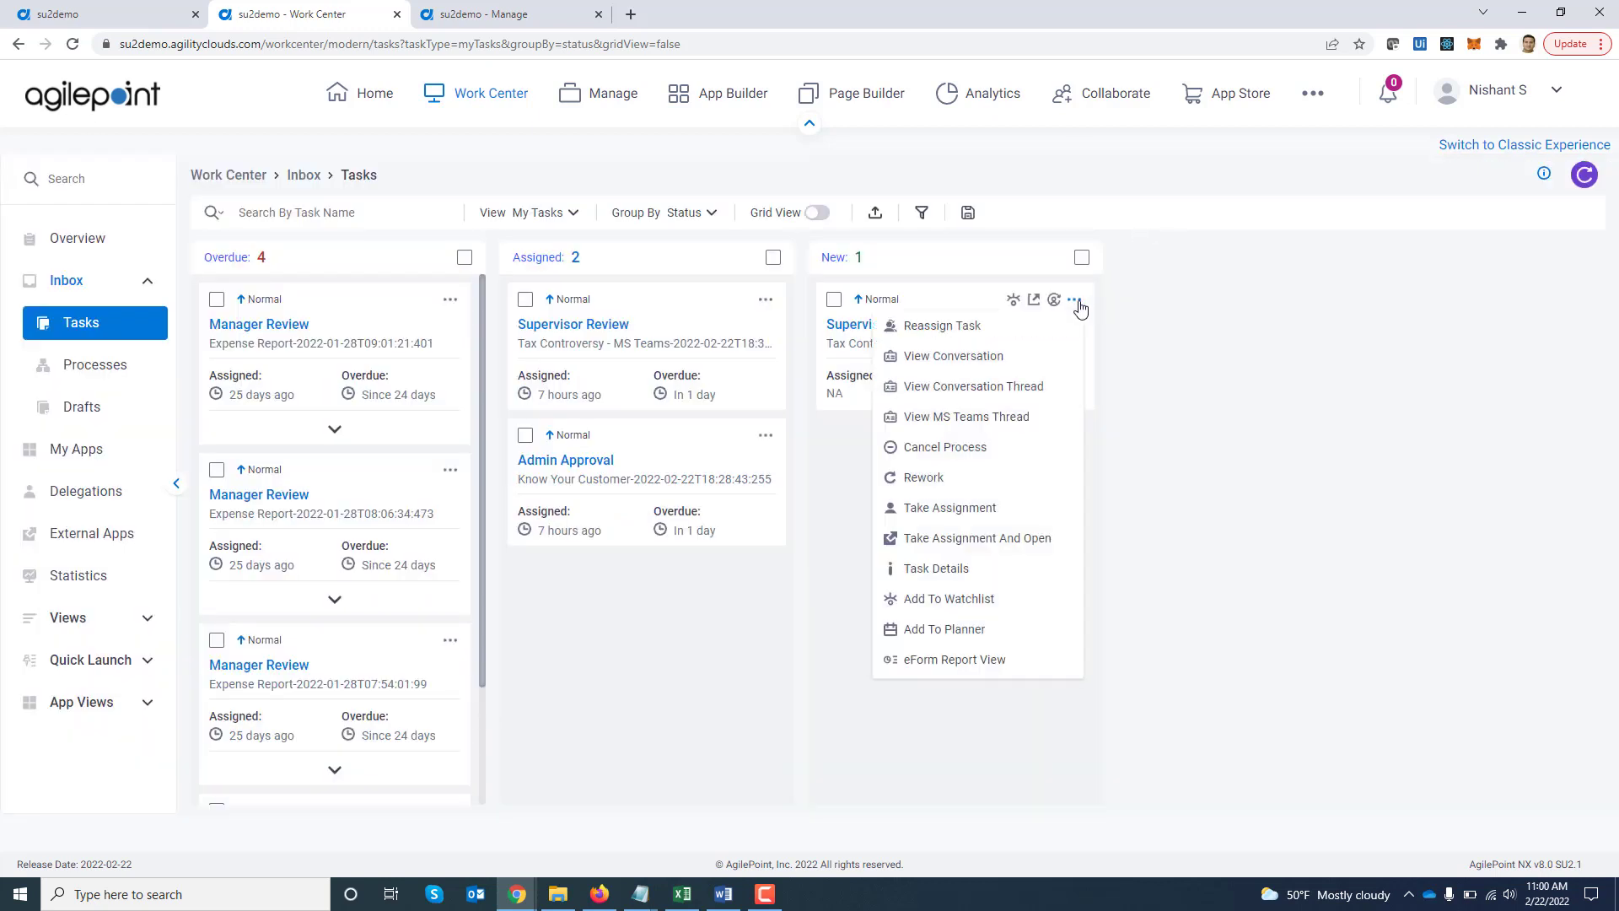
left_click(1035, 392)
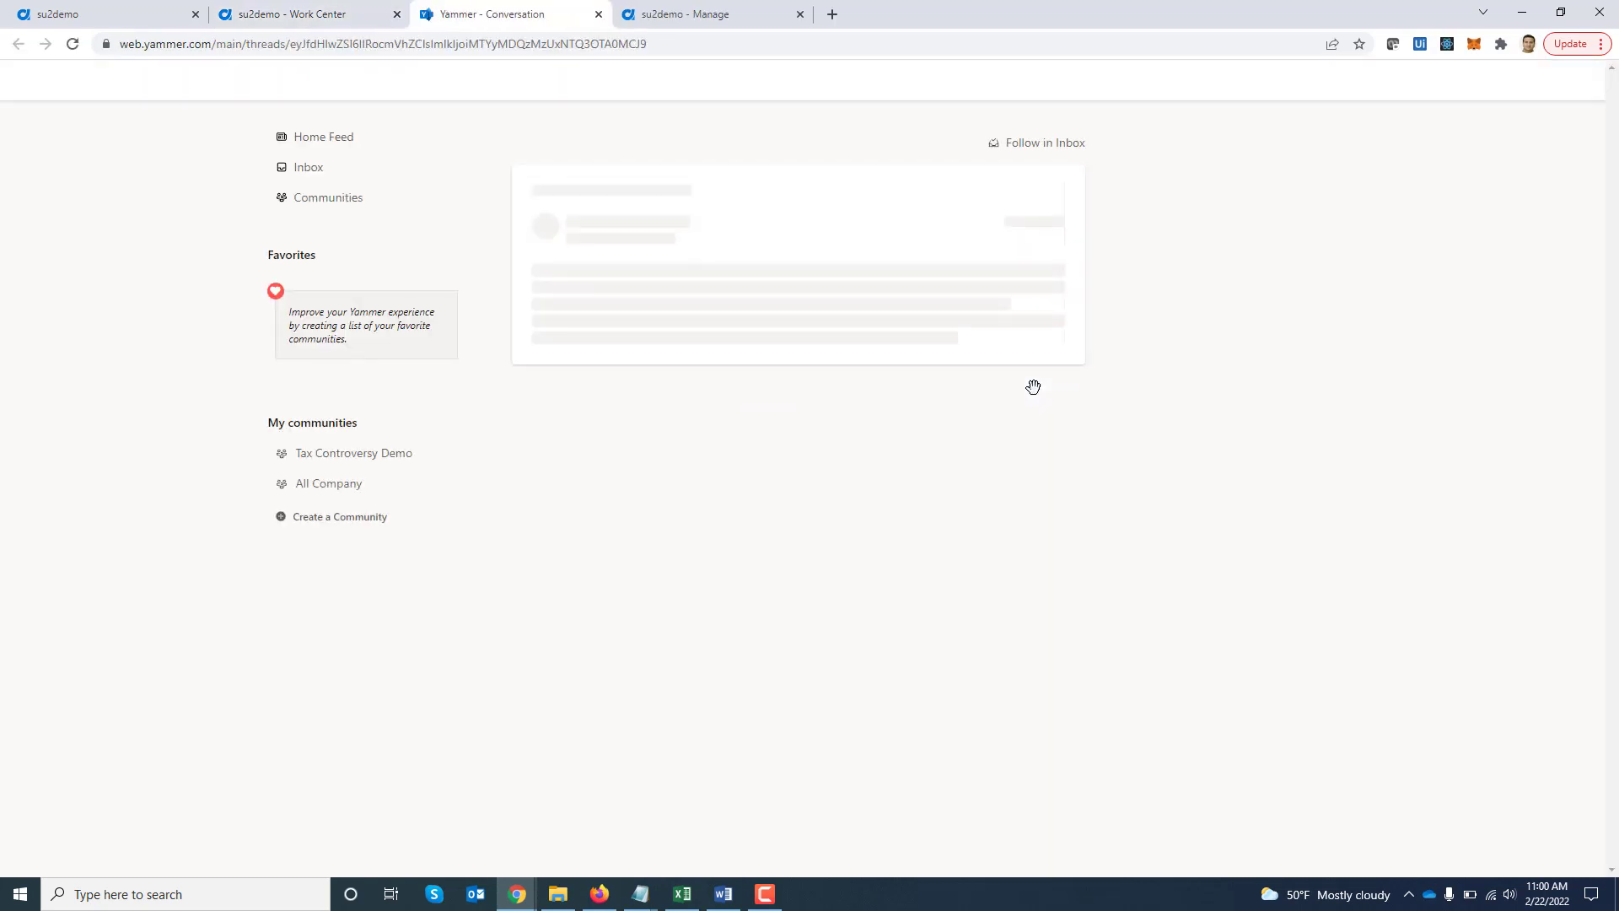
left_click(597, 15)
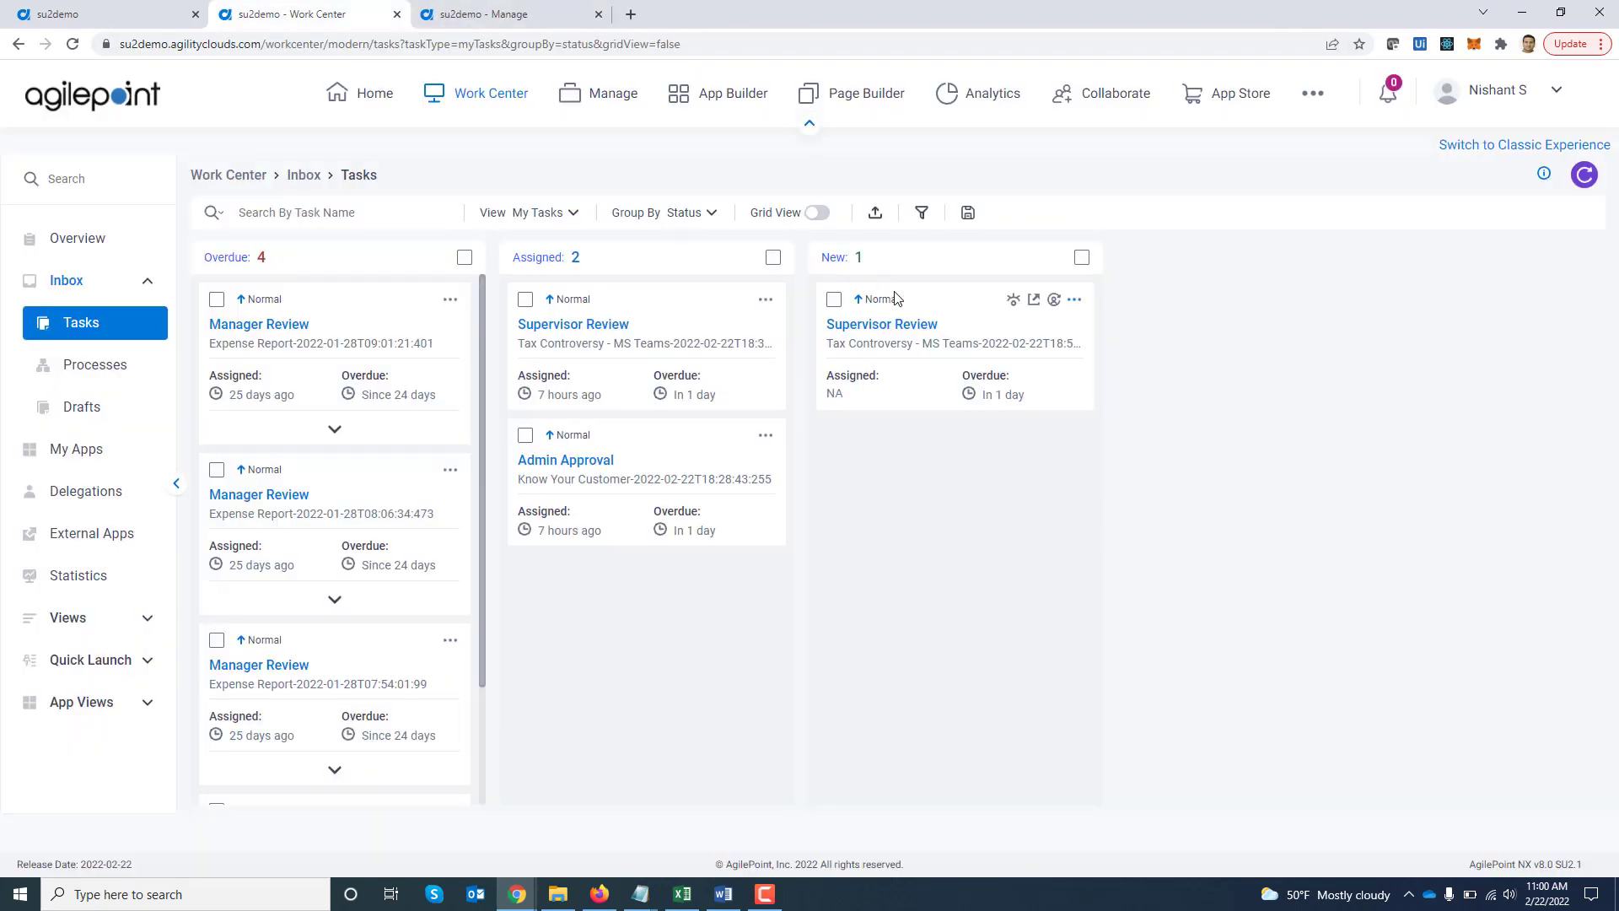
Run View MS Teams Thread on the new Supervisor Review task and open the thread in the Teams web app
left_click(1072, 301)
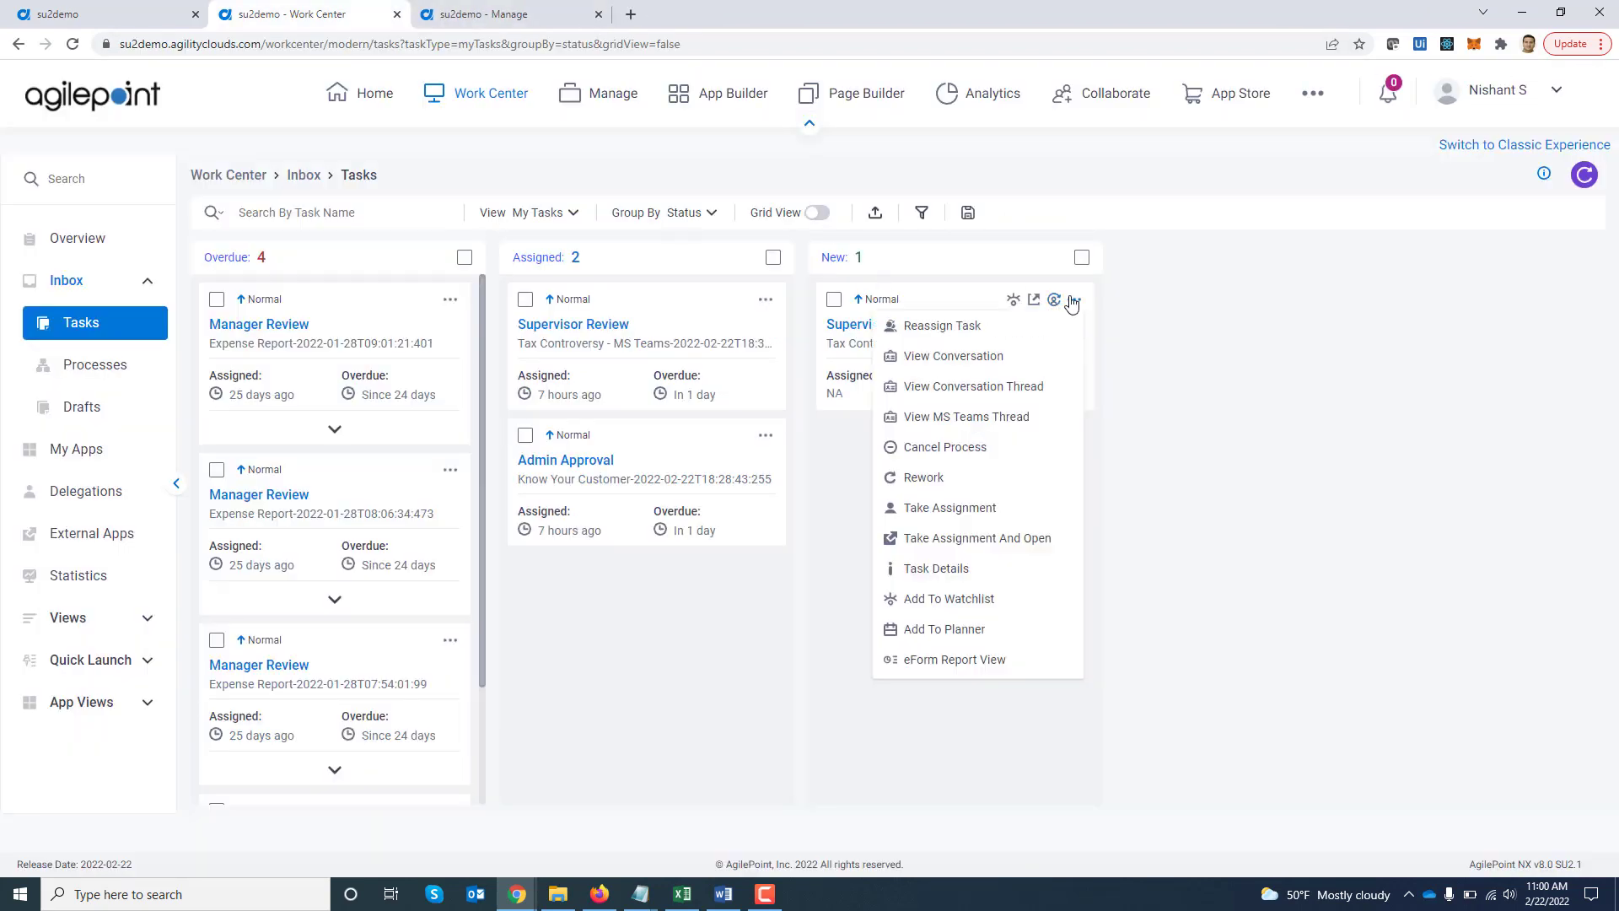
left_click(1017, 426)
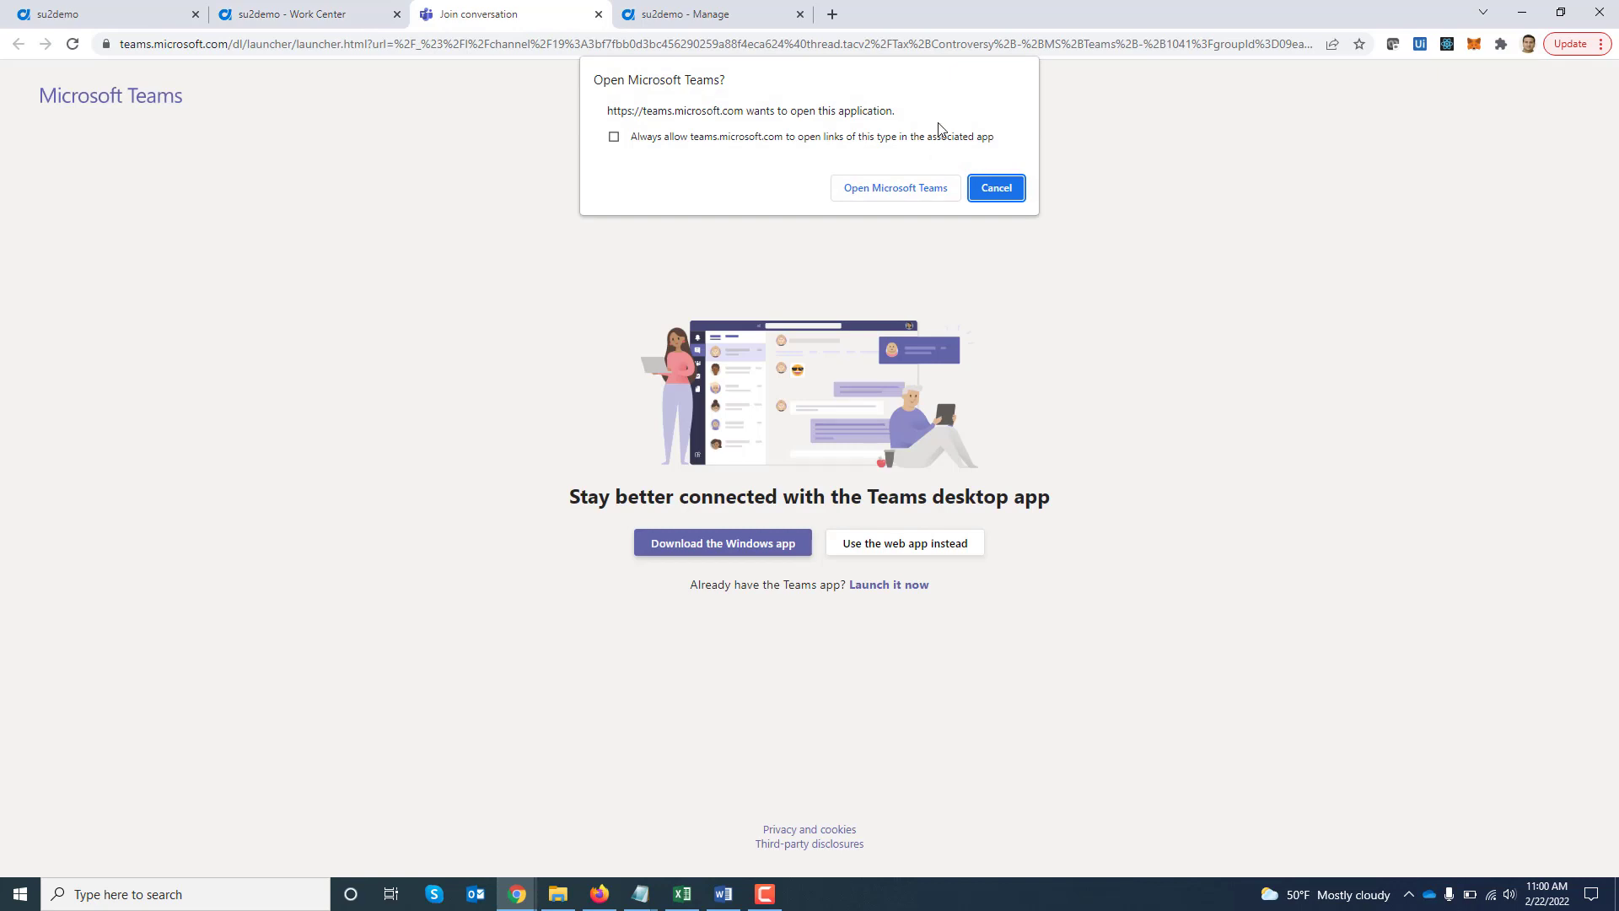
left_click(1005, 192)
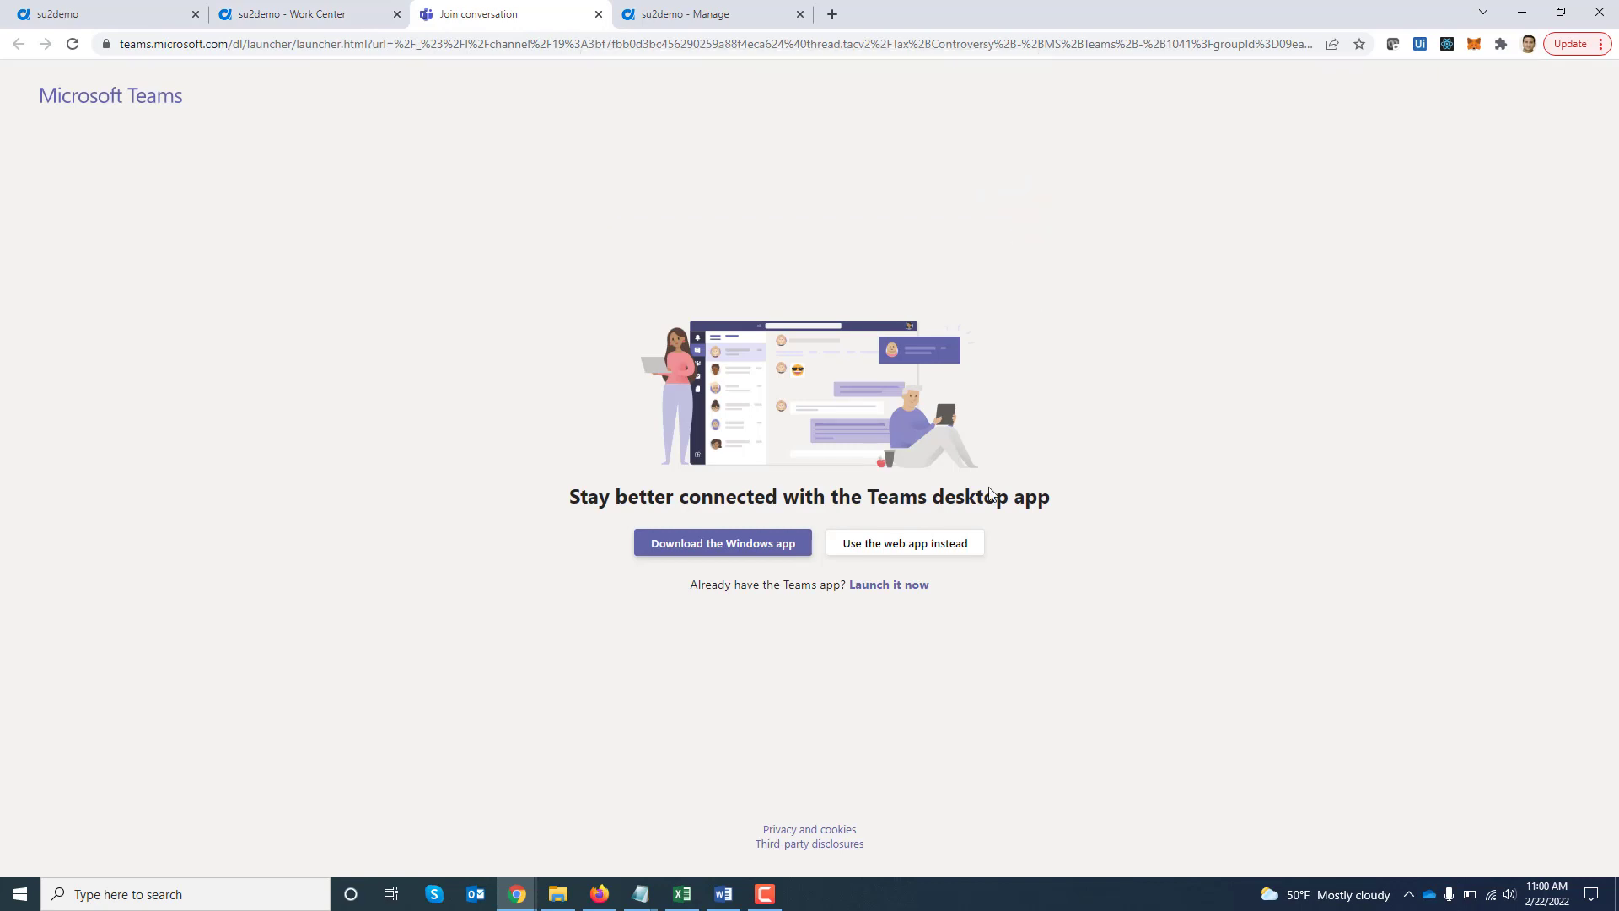
left_click(941, 548)
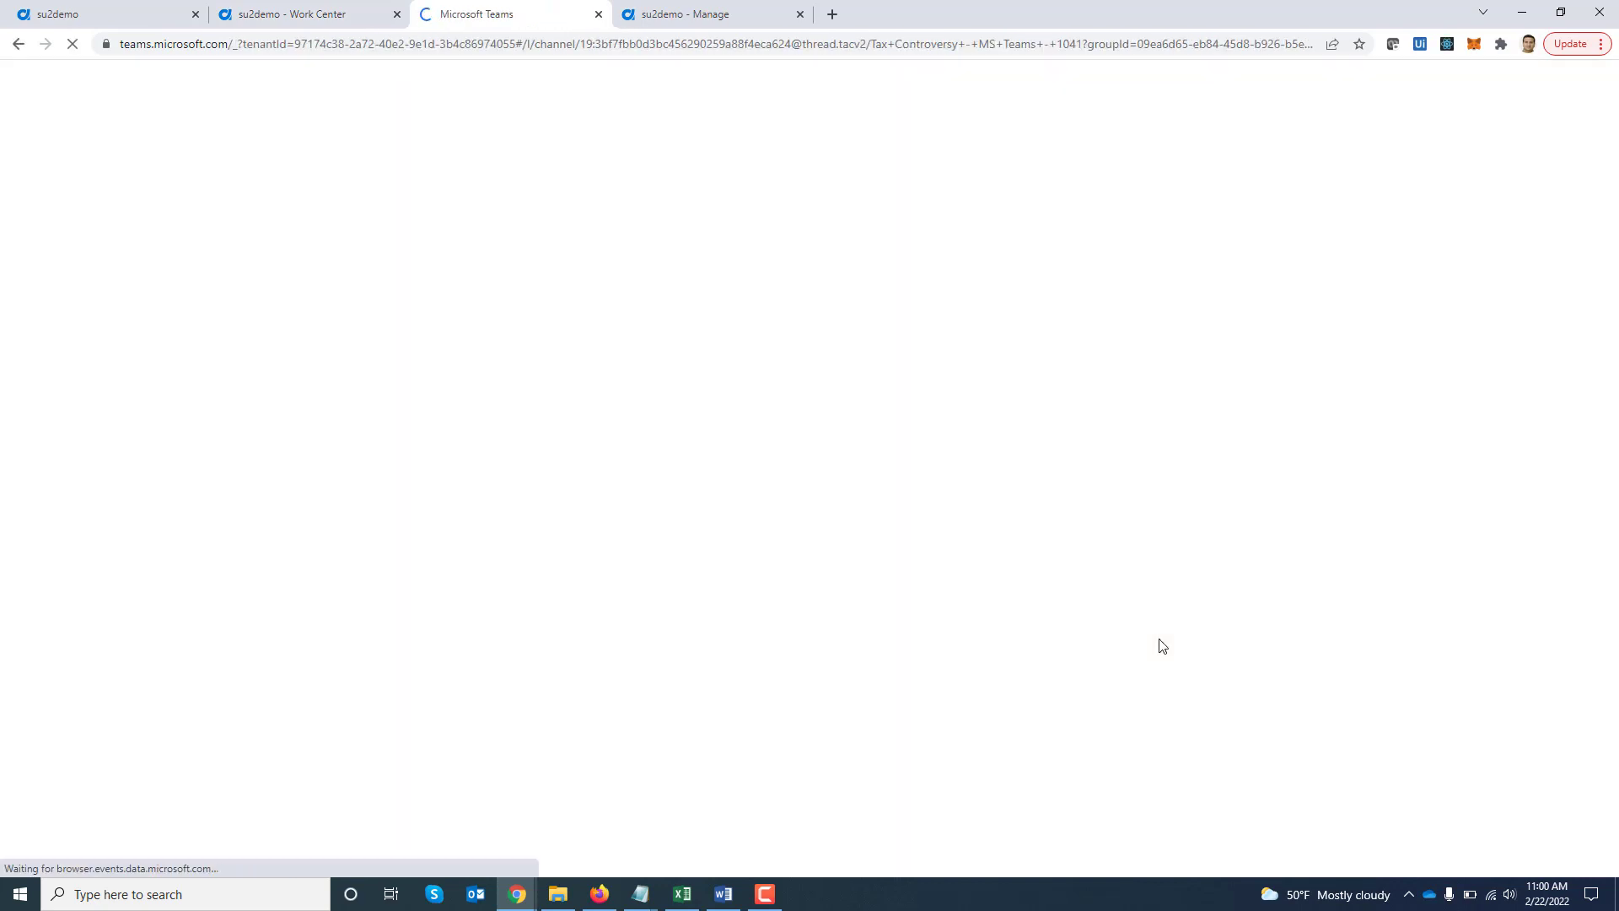